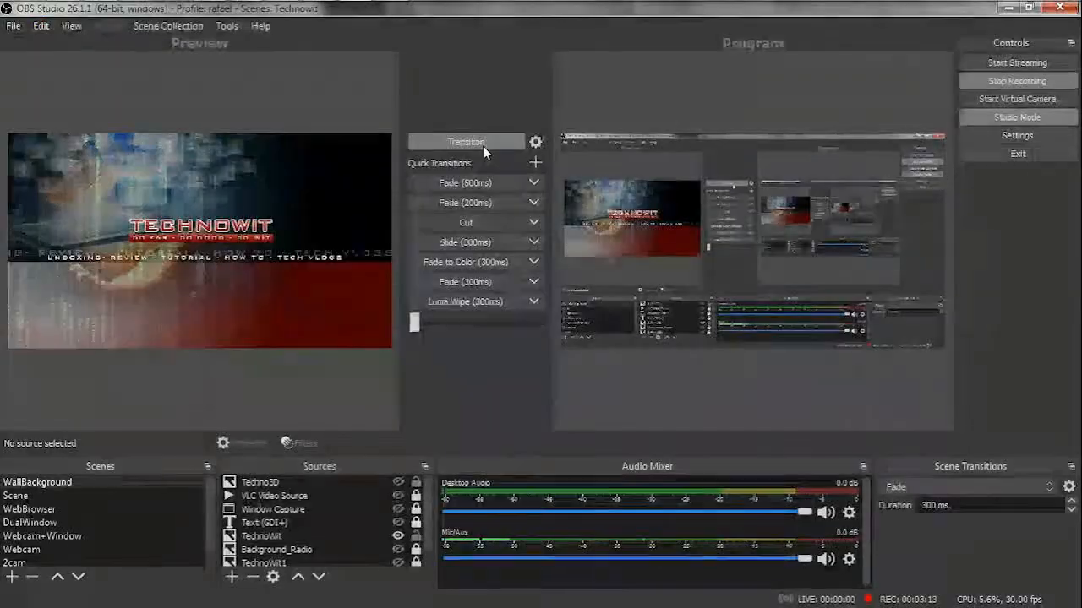
# Switch to Ultimaker Cura and examine the empty build plate from several angles.
pyautogui.hotkey('alt', 'Tab')
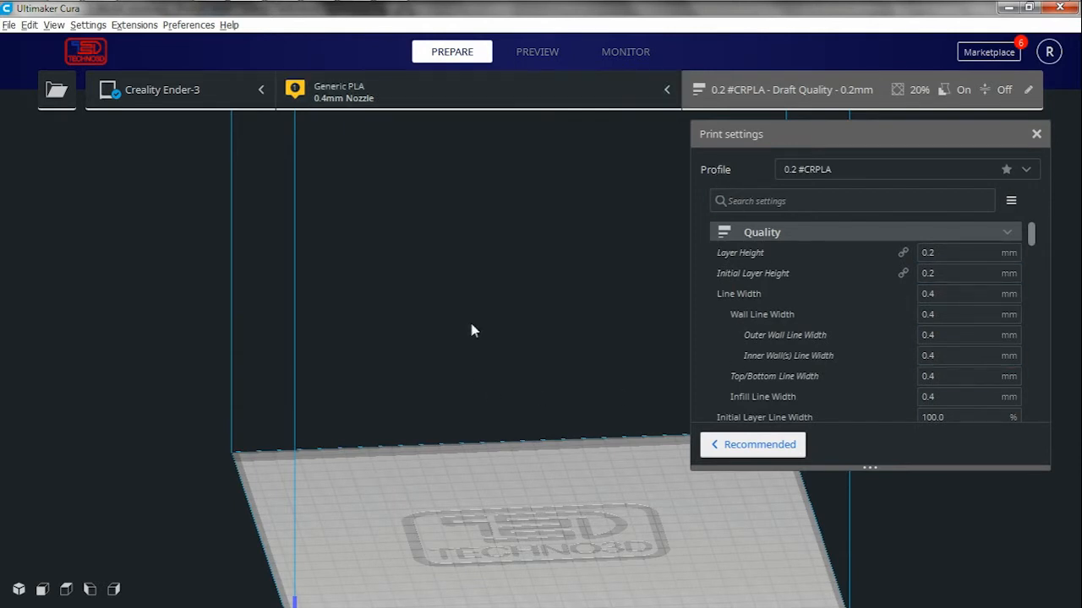
pyautogui.moveTo(446, 340); pyautogui.dragTo(405, 483, button='right')
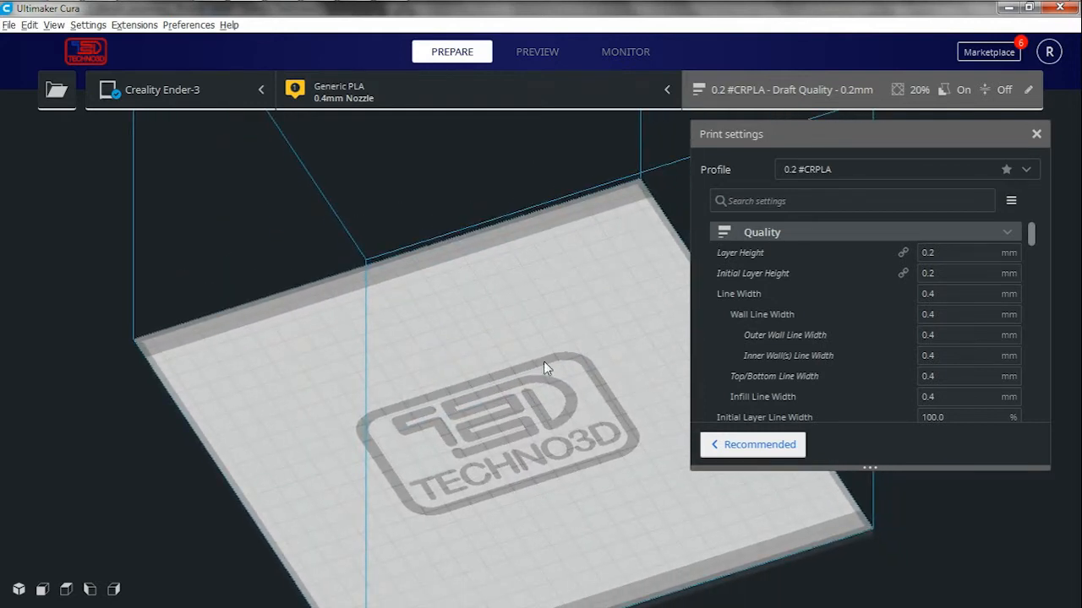
pyautogui.moveTo(508, 444); pyautogui.dragTo(461, 503, button='middle')
pyautogui.moveTo(534, 406); pyautogui.dragTo(523, 380, button='right')
pyautogui.scroll(-2, 524, 380)
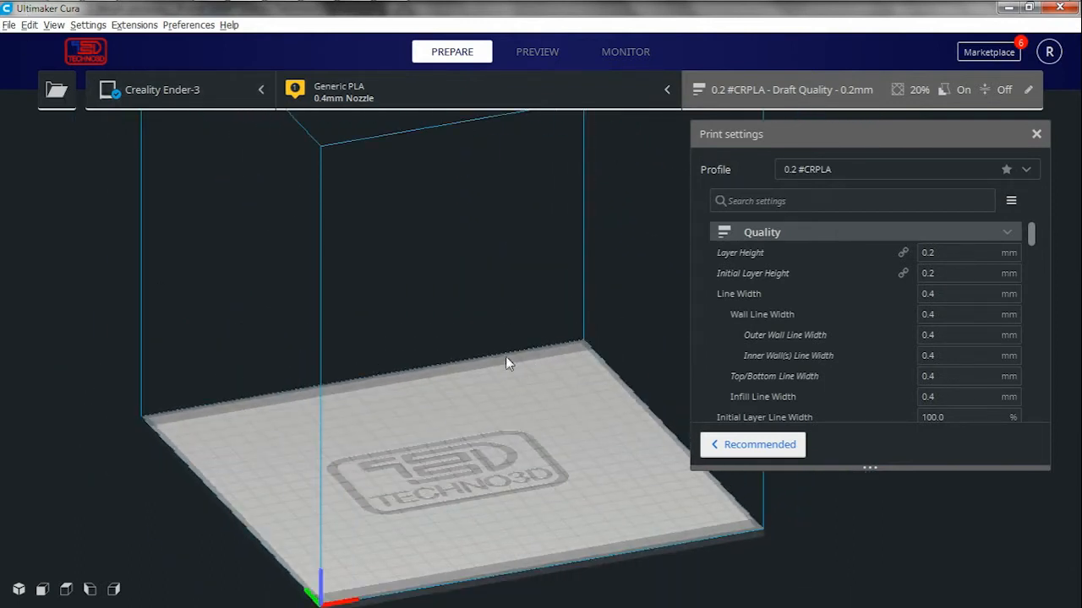
pyautogui.moveTo(495, 500); pyautogui.dragTo(606, 410, button='middle')
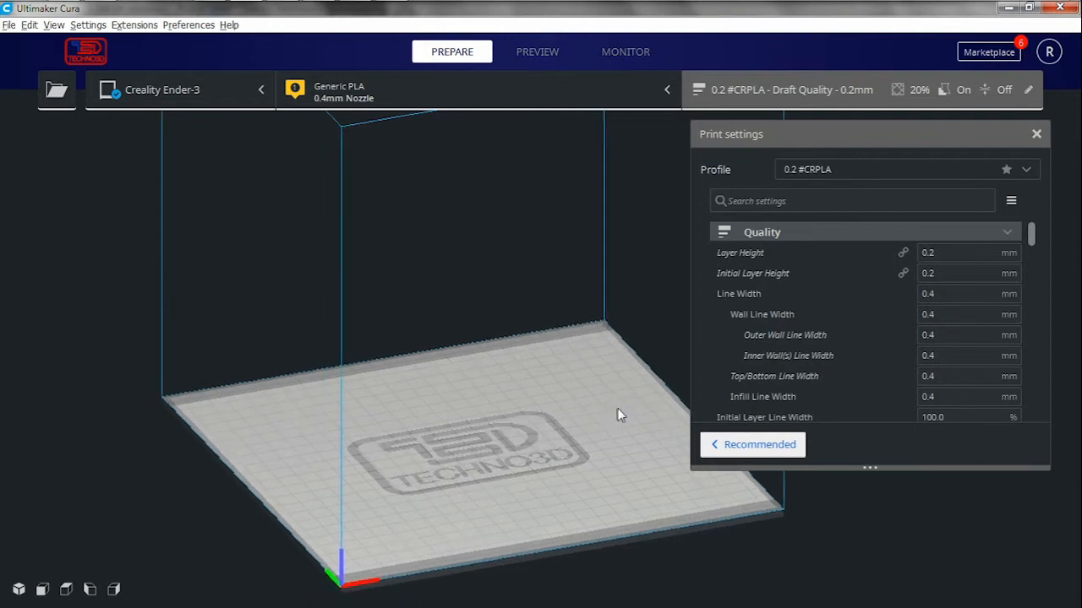
pyautogui.moveTo(507, 340); pyautogui.dragTo(481, 371, button='right')
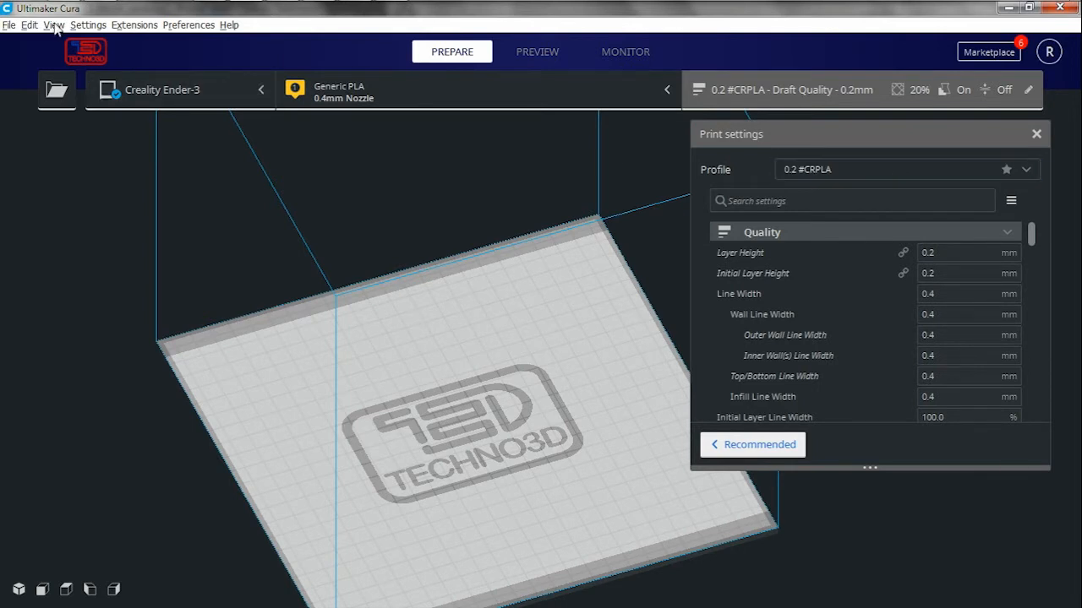
pyautogui.click(8, 25)
pyautogui.moveTo(74, 28)
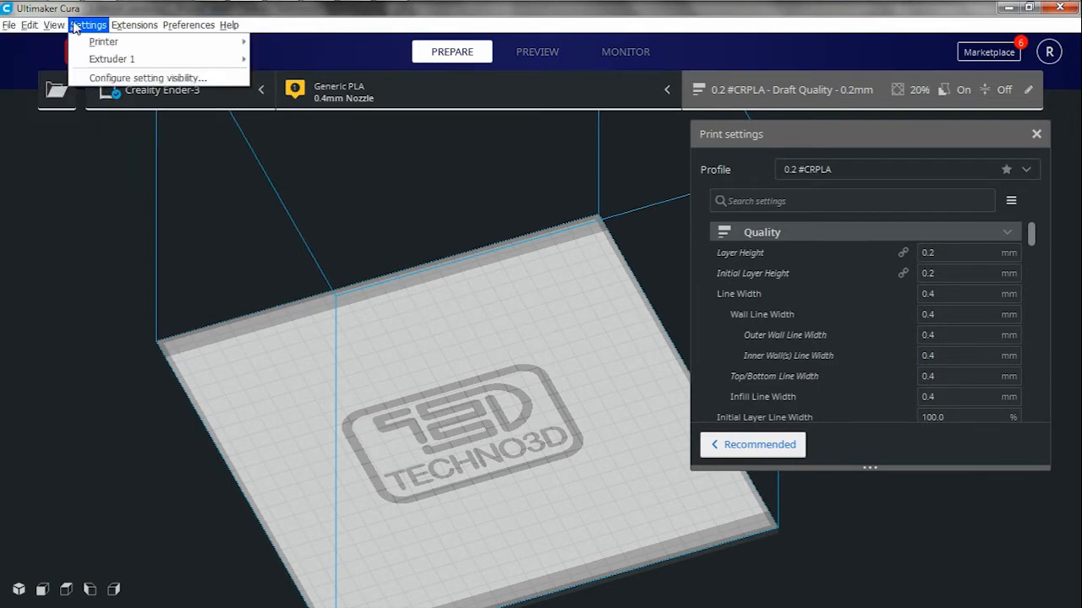
pyautogui.press('Escape')
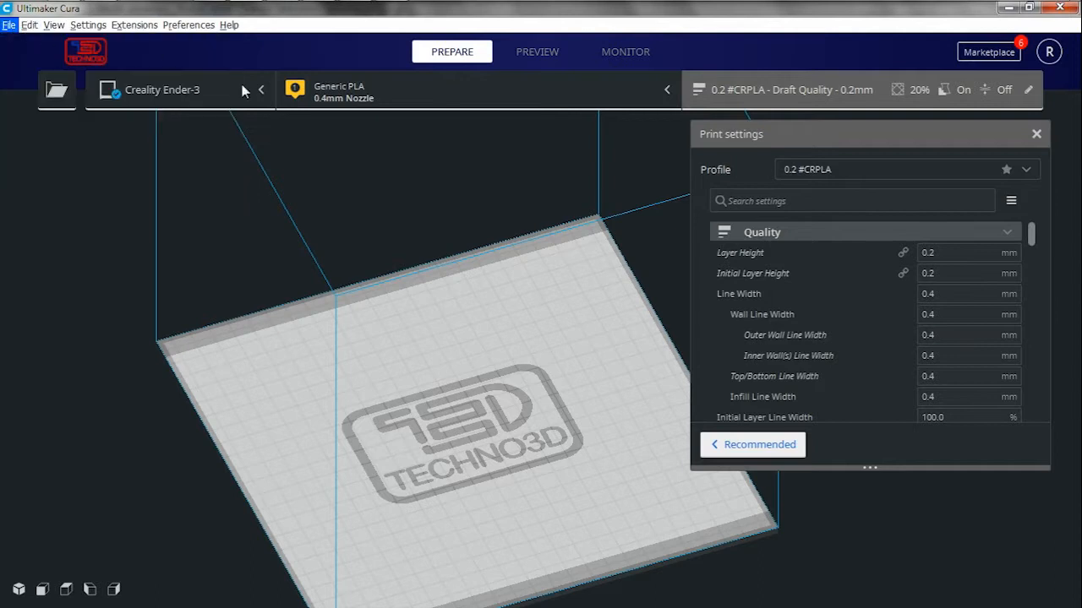
pyautogui.press('Right')
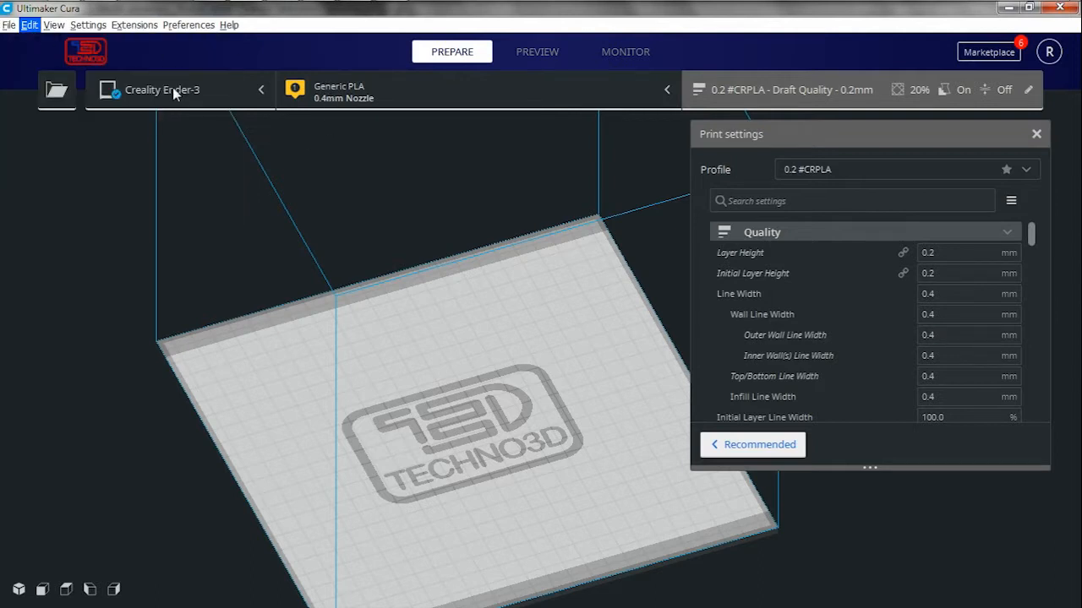
# Start adding a printer and browse the manufacturers offered for non-networked printers.
pyautogui.click(82, 26)
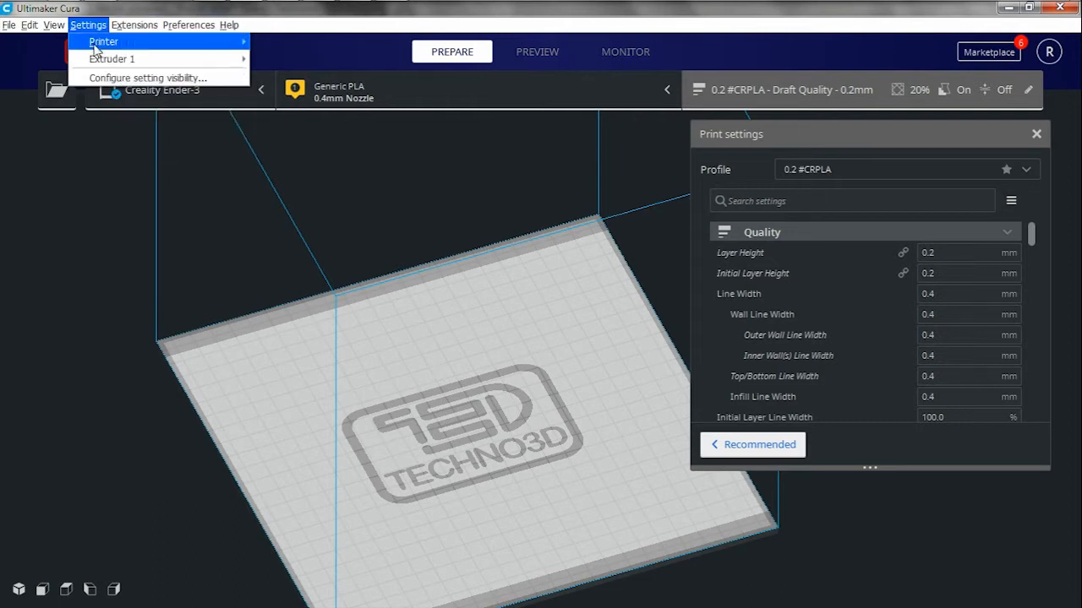
pyautogui.moveTo(97, 44)
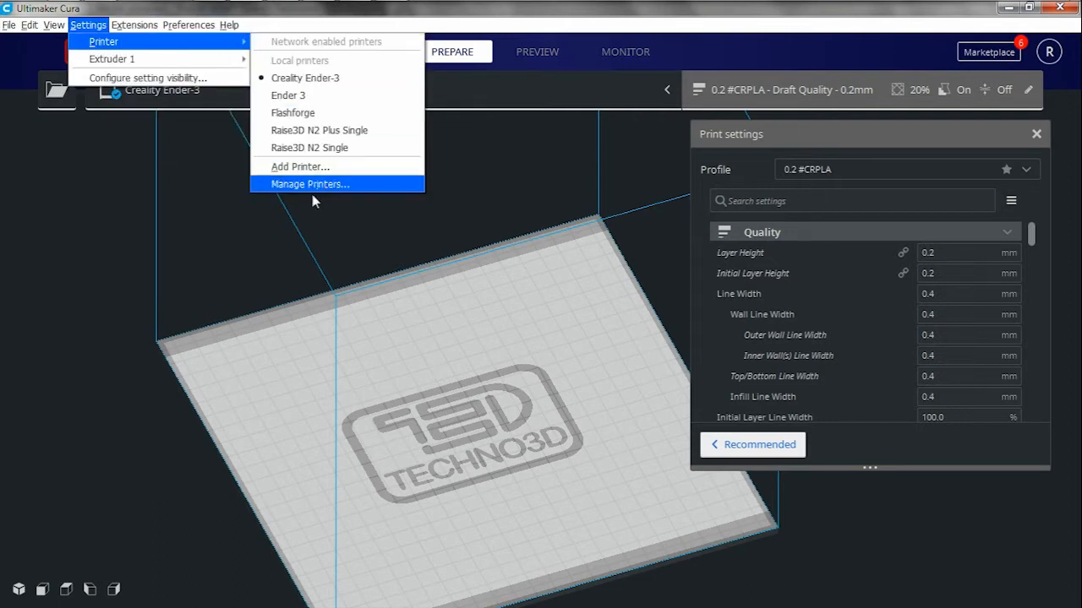
pyautogui.click(328, 168)
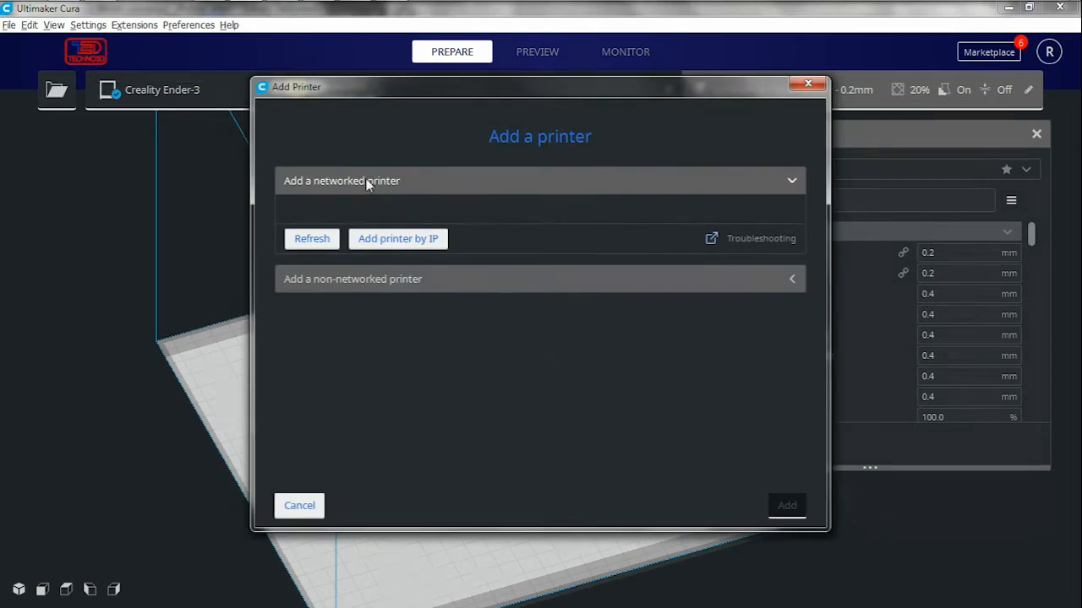
pyautogui.click(524, 181)
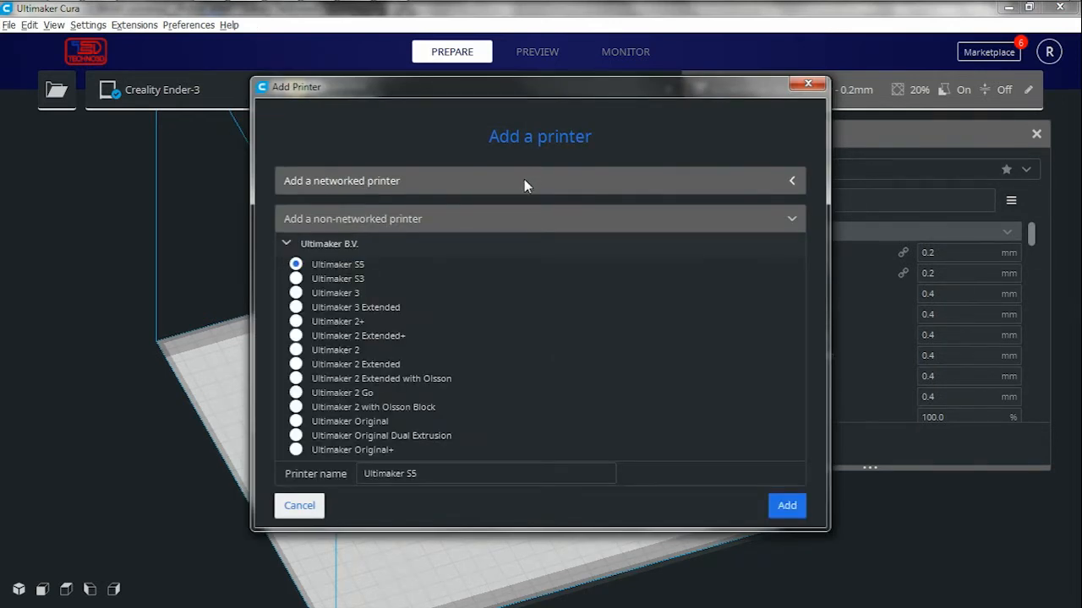
pyautogui.scroll(-2, 518, 381)
pyautogui.scroll(-5, 520, 377)
pyautogui.scroll(-3, 520, 380)
pyautogui.scroll(3, 520, 378)
pyautogui.scroll(5, 519, 378)
pyautogui.scroll(-8, 519, 378)
pyautogui.scroll(-5, 519, 378)
pyautogui.scroll(7, 519, 378)
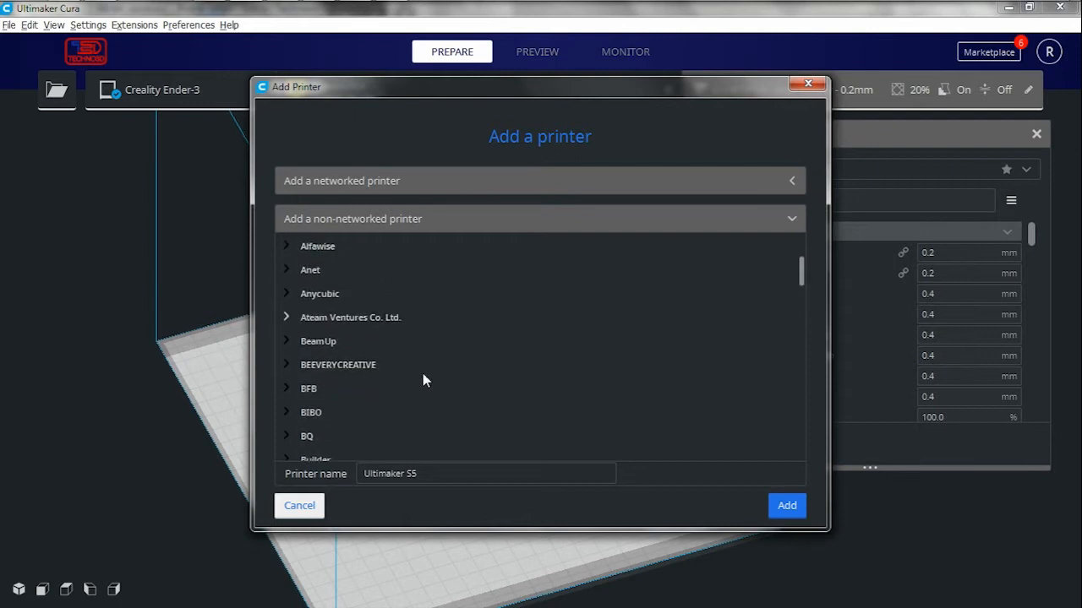
pyautogui.scroll(-3, 454, 340)
pyautogui.scroll(-5, 452, 338)
pyautogui.scroll(1, 374, 350)
pyautogui.scroll(4, 375, 350)
pyautogui.scroll(4, 374, 350)
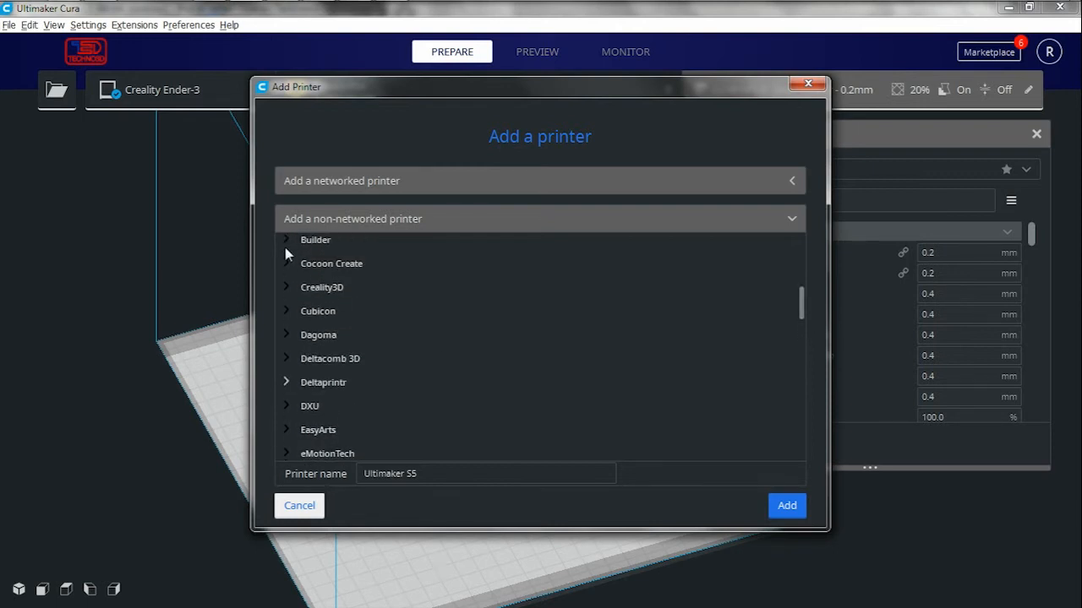
# Look through the Creality3D models, choose Creality Ender-3, and close the Add Printer dialog without adding it.
pyautogui.click(287, 286)
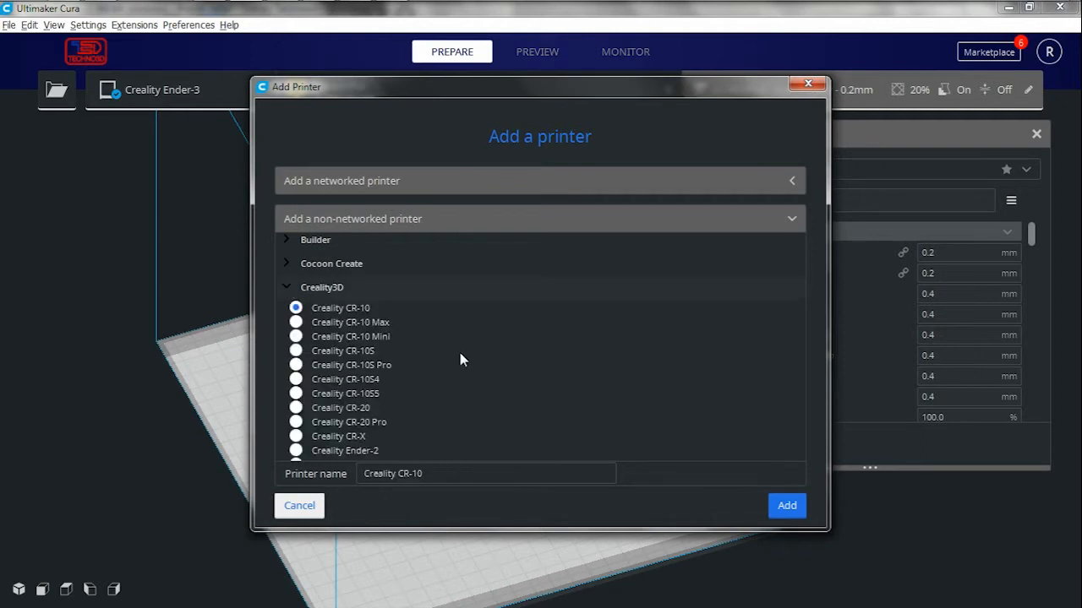
pyautogui.scroll(-4, 459, 354)
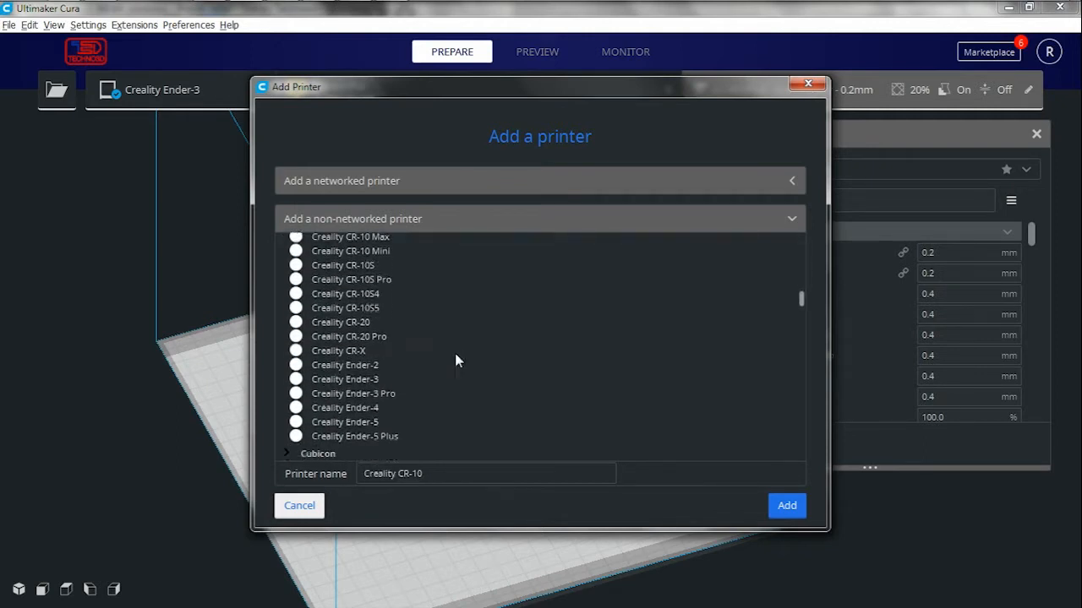
pyautogui.click(354, 379)
pyautogui.click(808, 84)
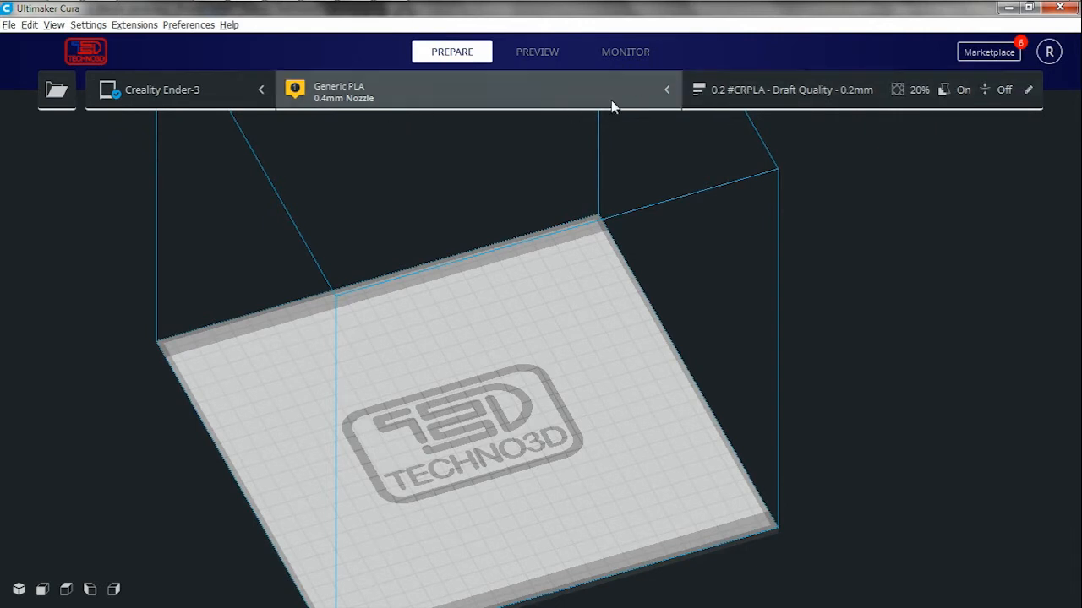
# Reopen the print settings and review the available default and custom profiles, keeping the 0.2 #CRPLA profile.
pyautogui.click(769, 87)
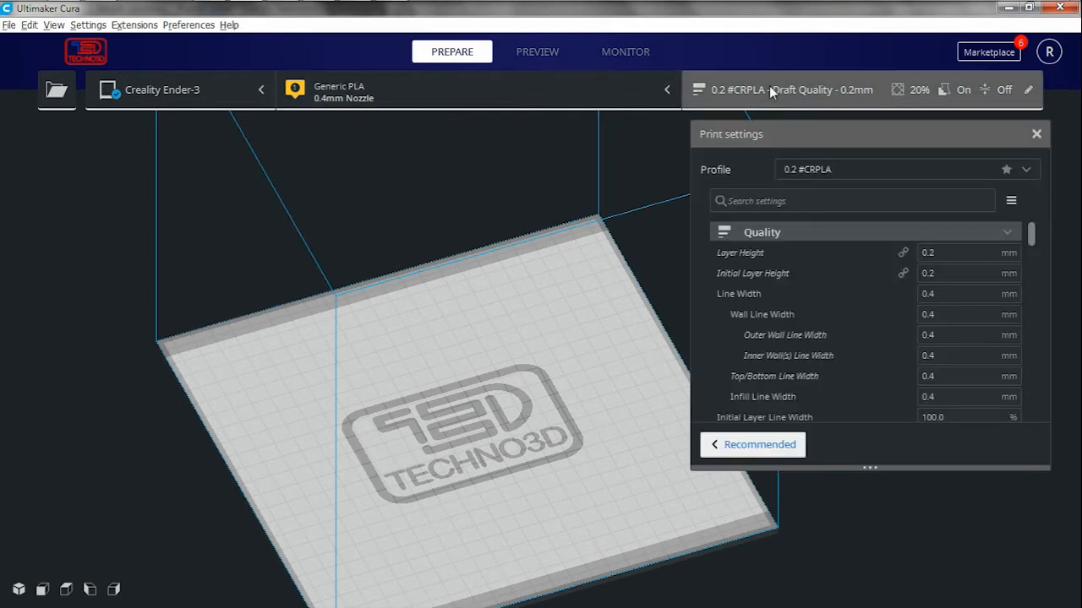
pyautogui.click(859, 171)
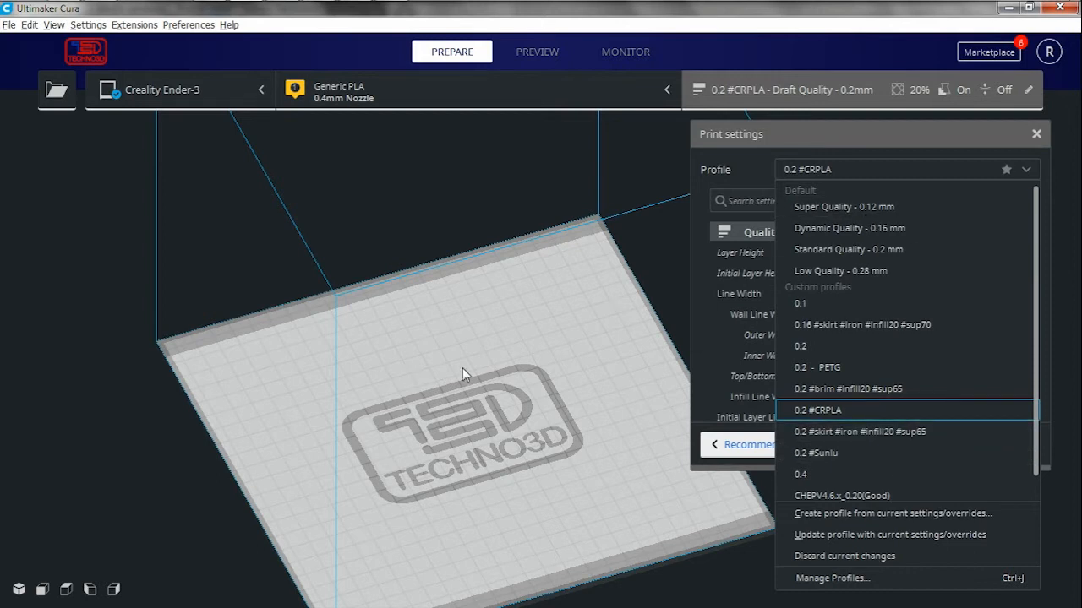
pyautogui.click(585, 375)
pyautogui.click(892, 172)
# Switch to Autodesk Fusion 360 and create a new empty design.
pyautogui.hotkey('alt', 'Tab')
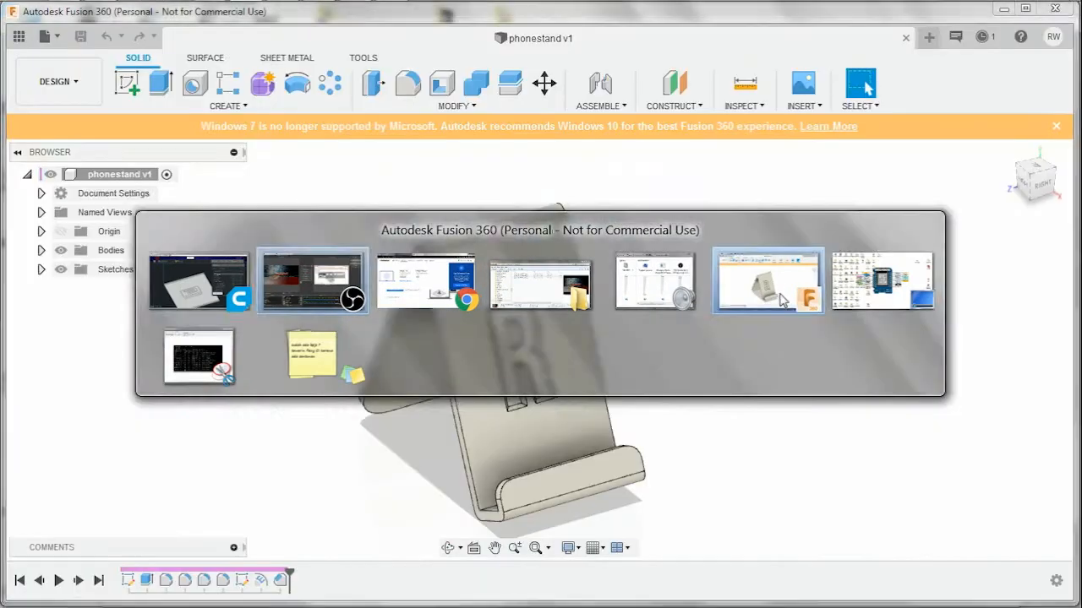
pyautogui.click(793, 292)
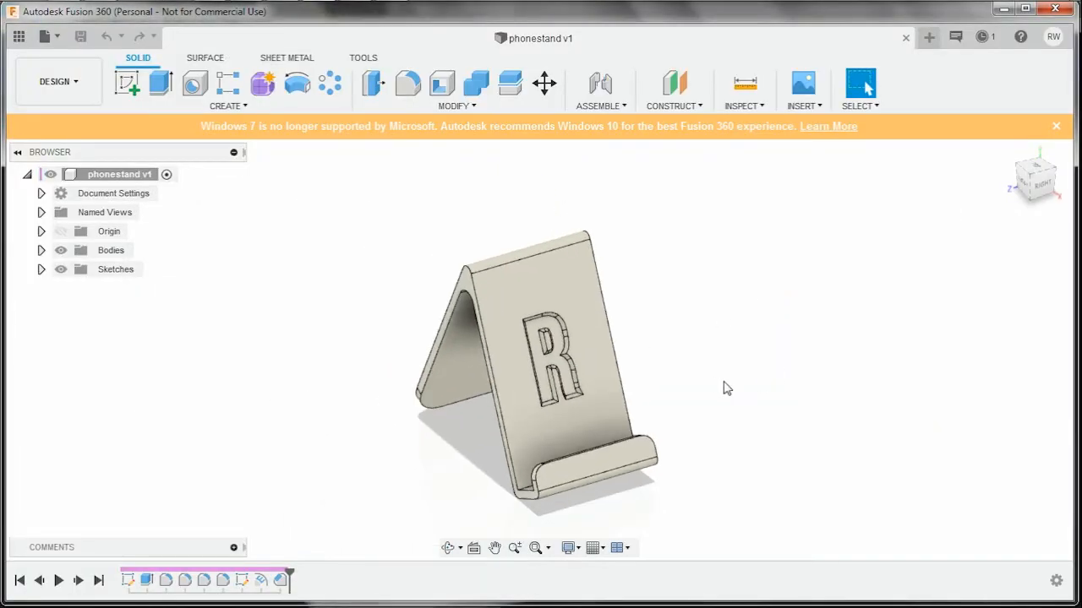
pyautogui.click(45, 36)
pyautogui.click(63, 60)
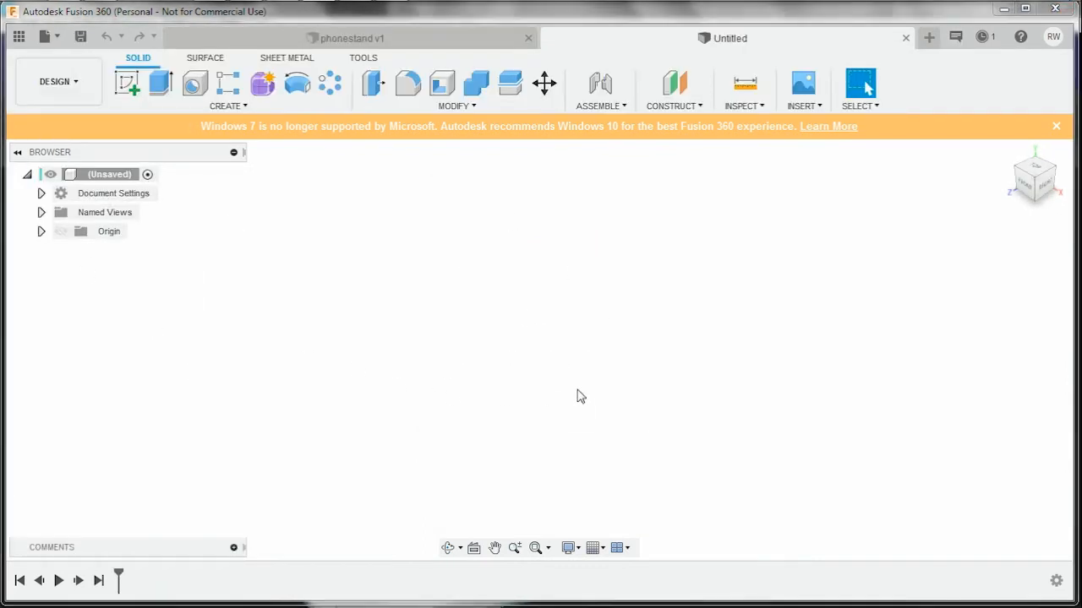
pyautogui.moveTo(541, 383)
pyautogui.keyDown('shift'); pyautogui.mouseDown(button='middle')
pyautogui.moveTo(516, 367)
pyautogui.moveTo(532, 369)
pyautogui.mouseUp(button='middle'); pyautogui.keyUp('shift')
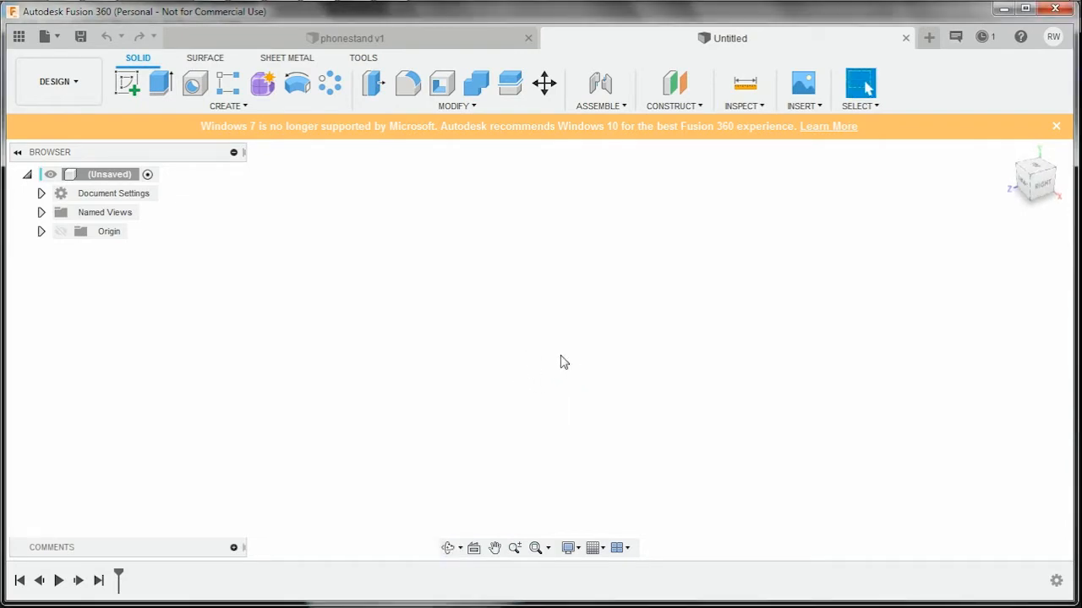
# Start a new sketch on the XZ origin plane.
pyautogui.click(41, 230)
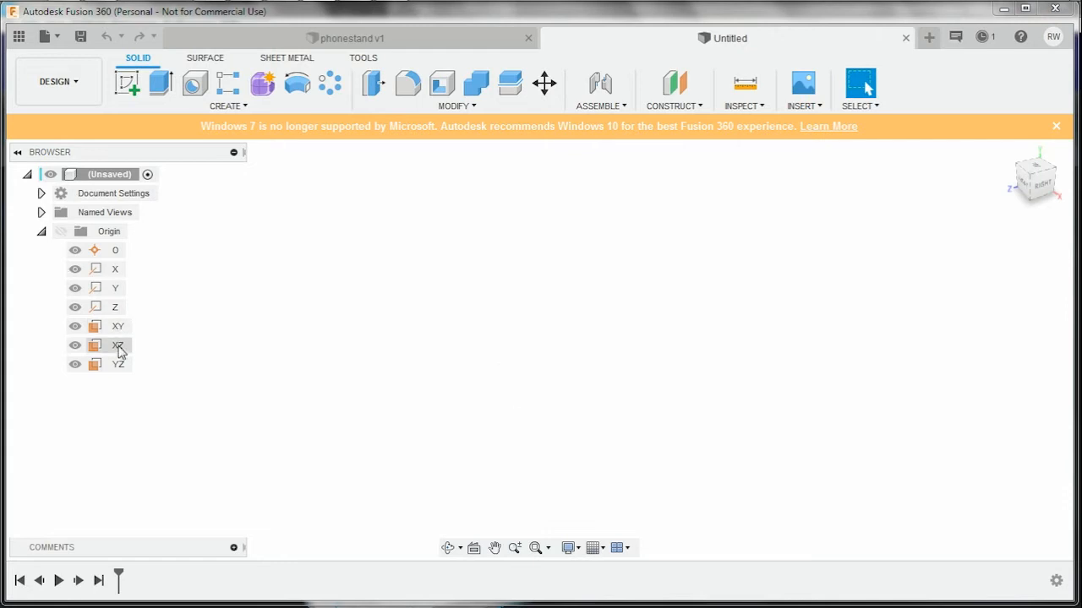
pyautogui.click(118, 346)
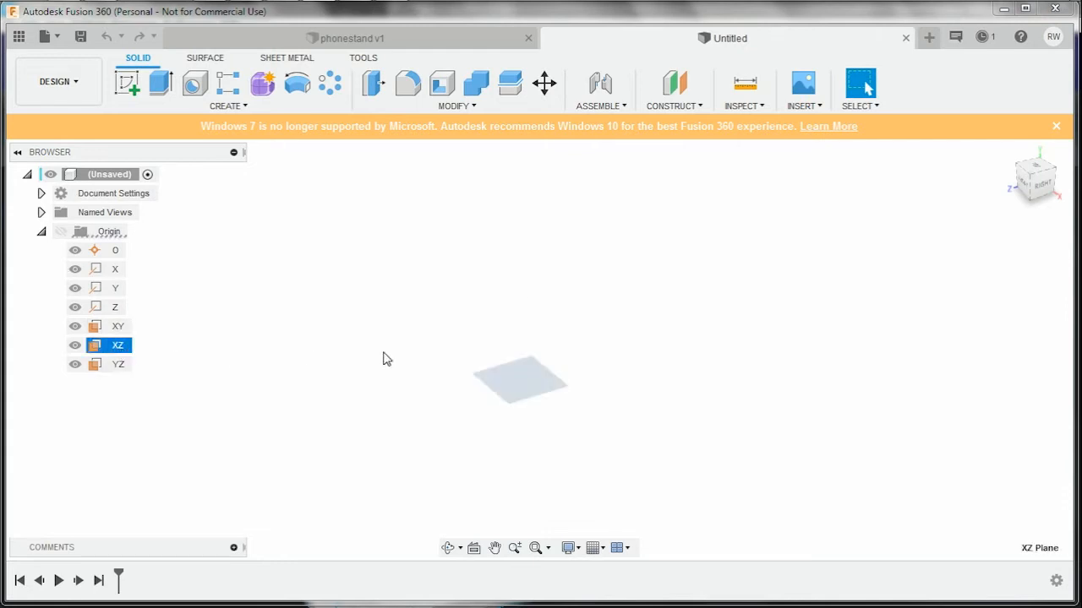
pyautogui.rightClick(121, 349)
pyautogui.click(177, 381)
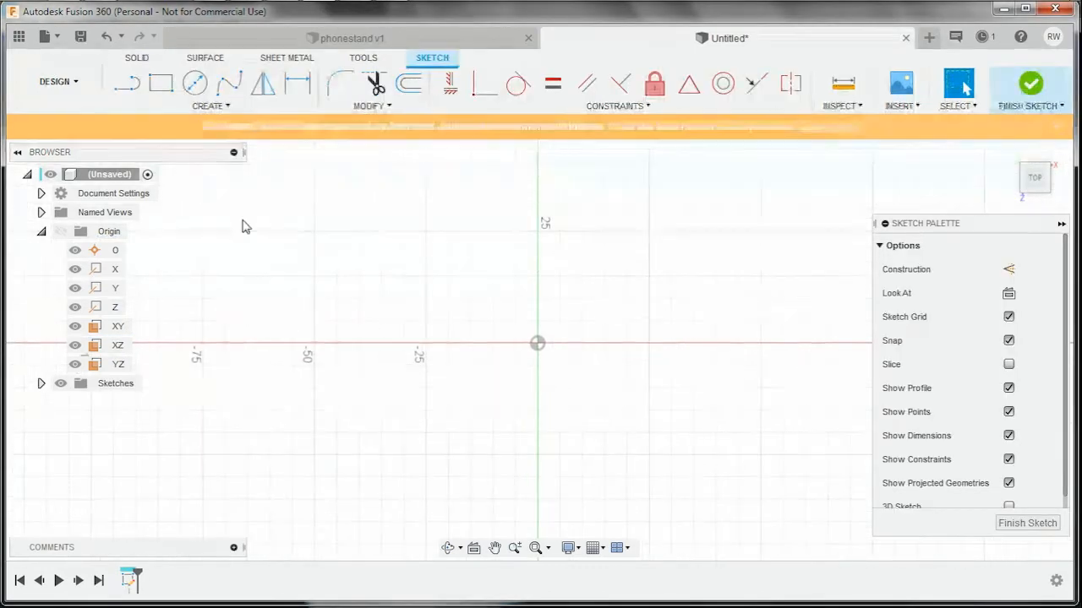
# Draw a circle centred on the sketch origin and set its diameter to 5 mm.
pyautogui.click(195, 82)
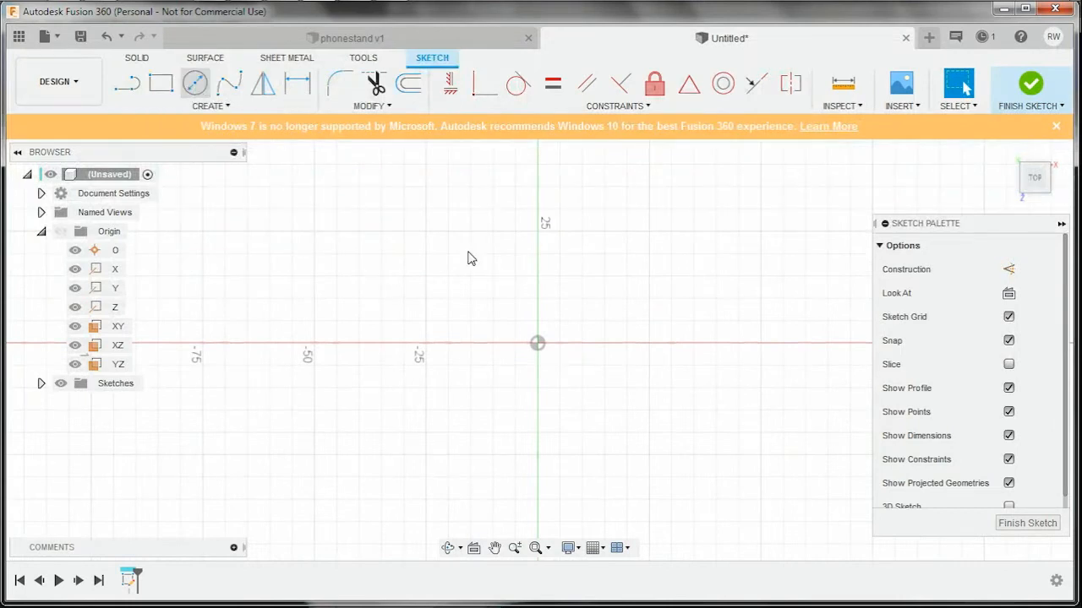
pyautogui.click(538, 344)
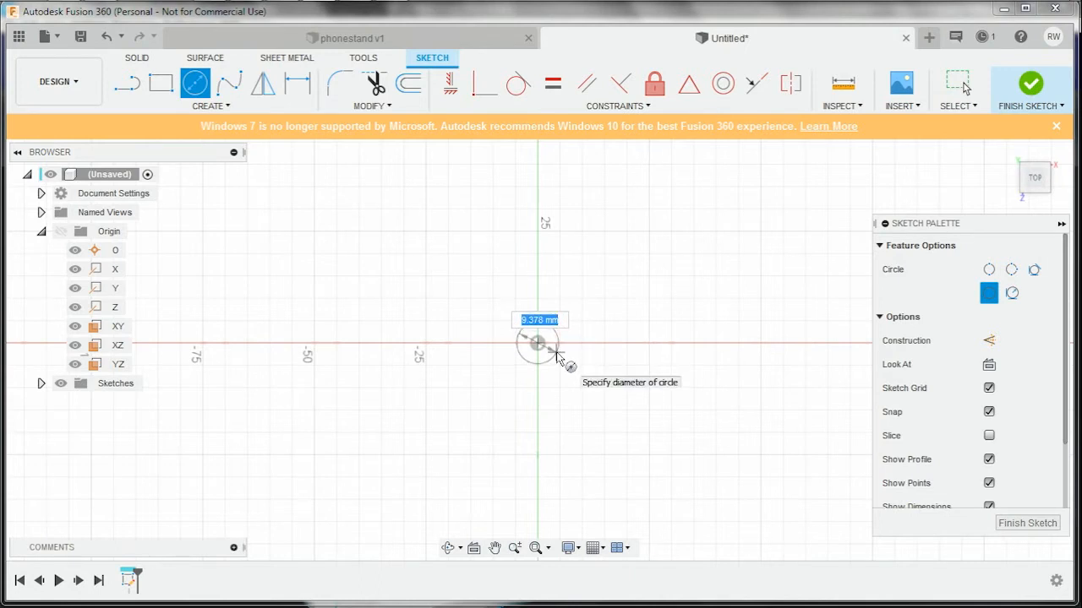
pyautogui.write('5')
pyautogui.click(558, 359)
pyautogui.press('Escape')
pyautogui.scroll(4, 568, 358)
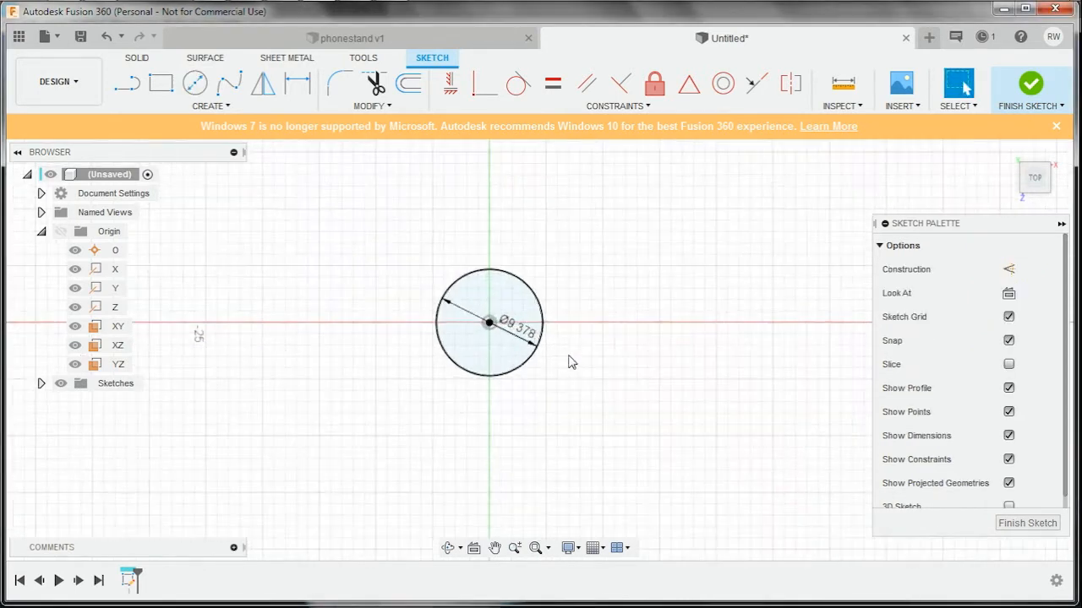
pyautogui.doubleClick(520, 331)
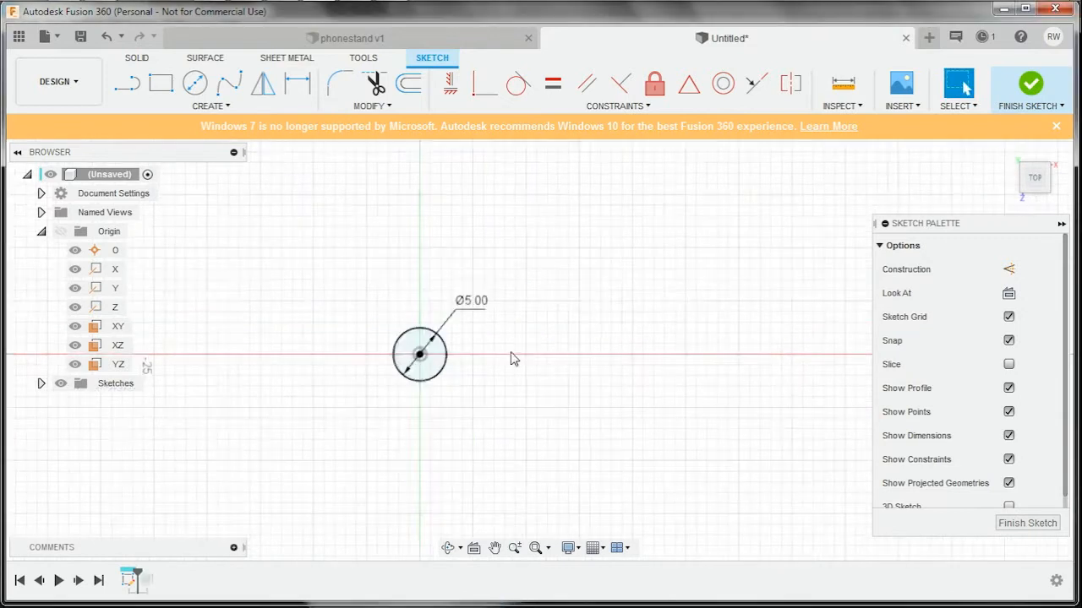
pyautogui.scroll(1, 511, 358)
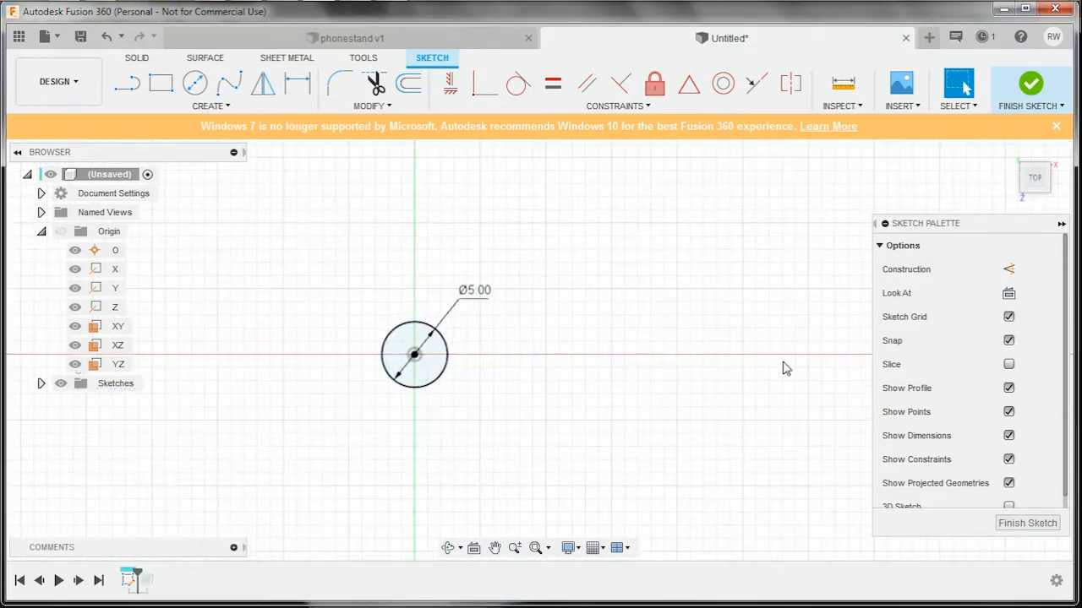
# Sketch a second, slightly larger circle centred on the horizontal axis to the right of the 5 mm circle.
pyautogui.click(195, 82)
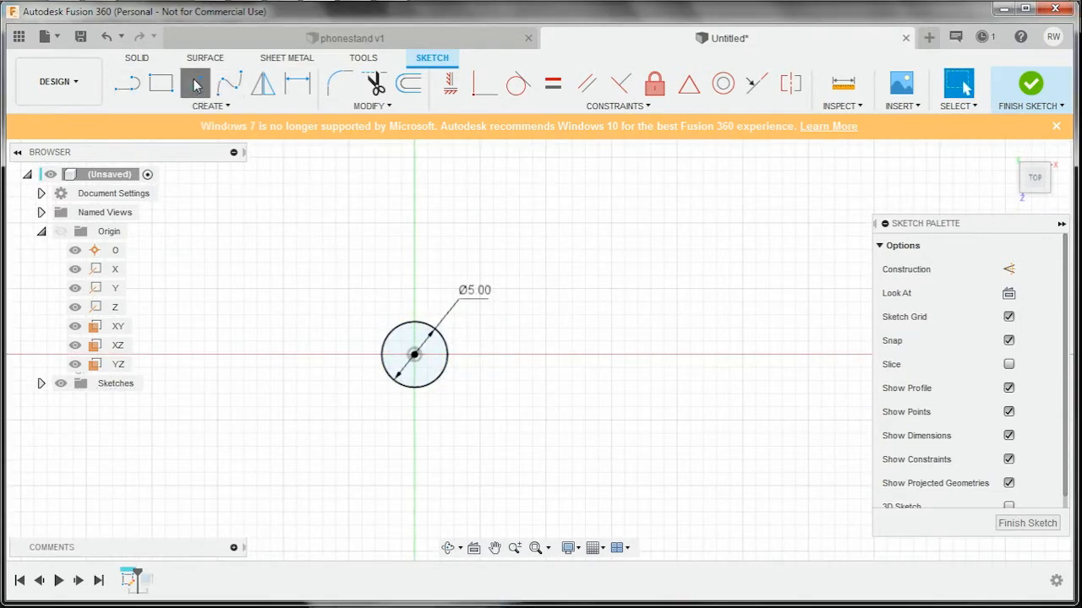
pyautogui.click(598, 355)
pyautogui.click(623, 381)
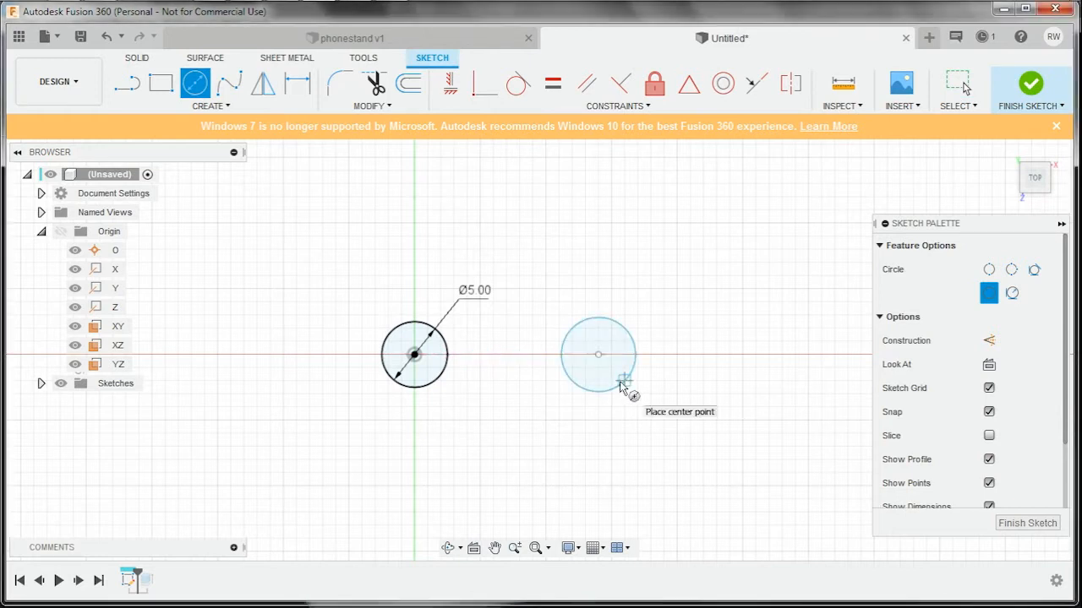
pyautogui.press('Escape')
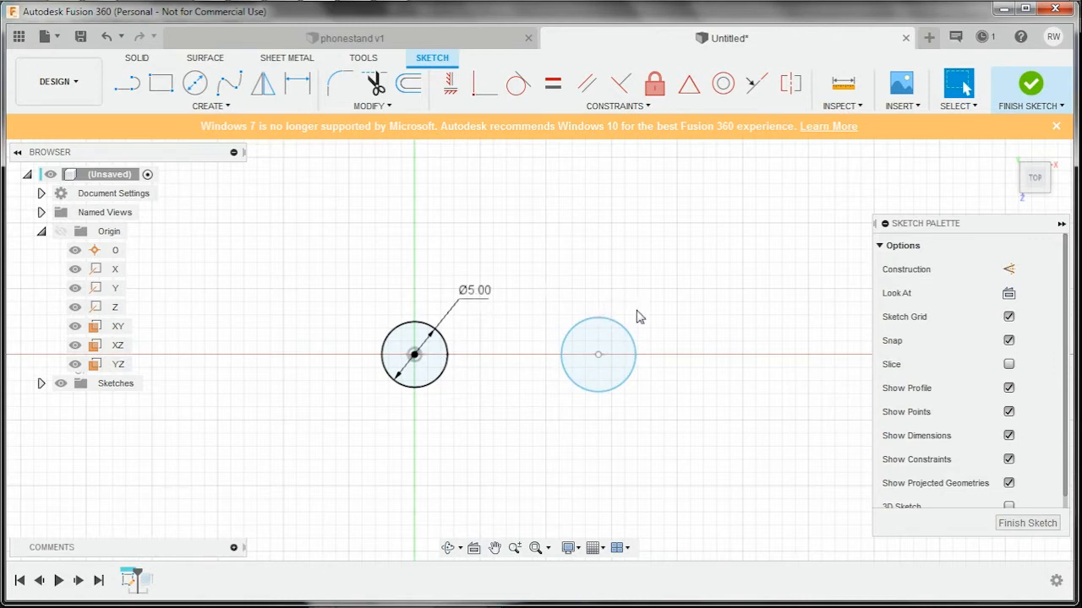
pyautogui.press('d')
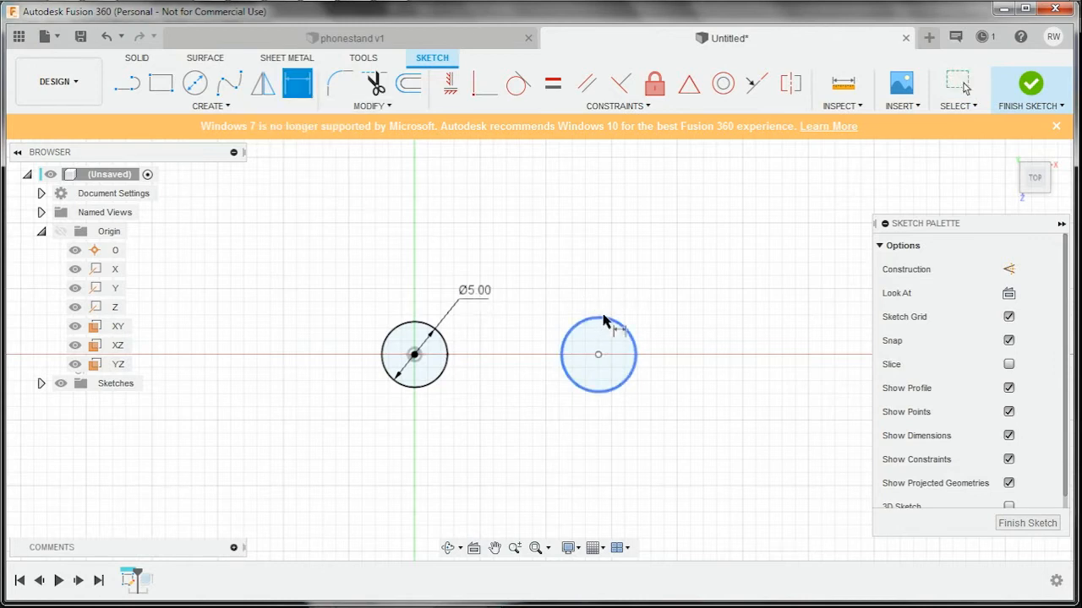
pyautogui.click(605, 324)
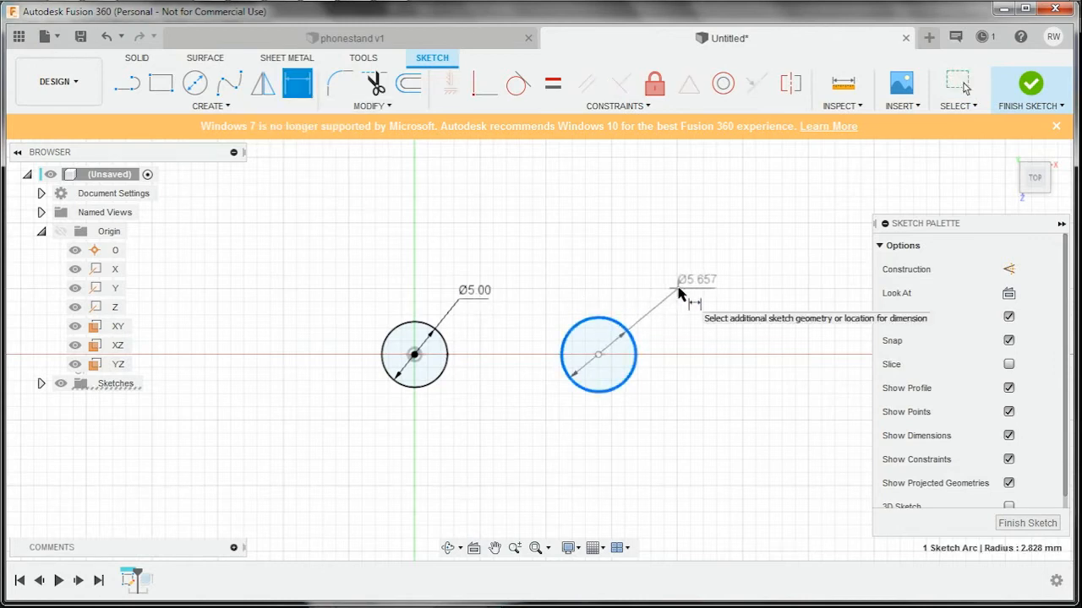
pyautogui.press('Escape')
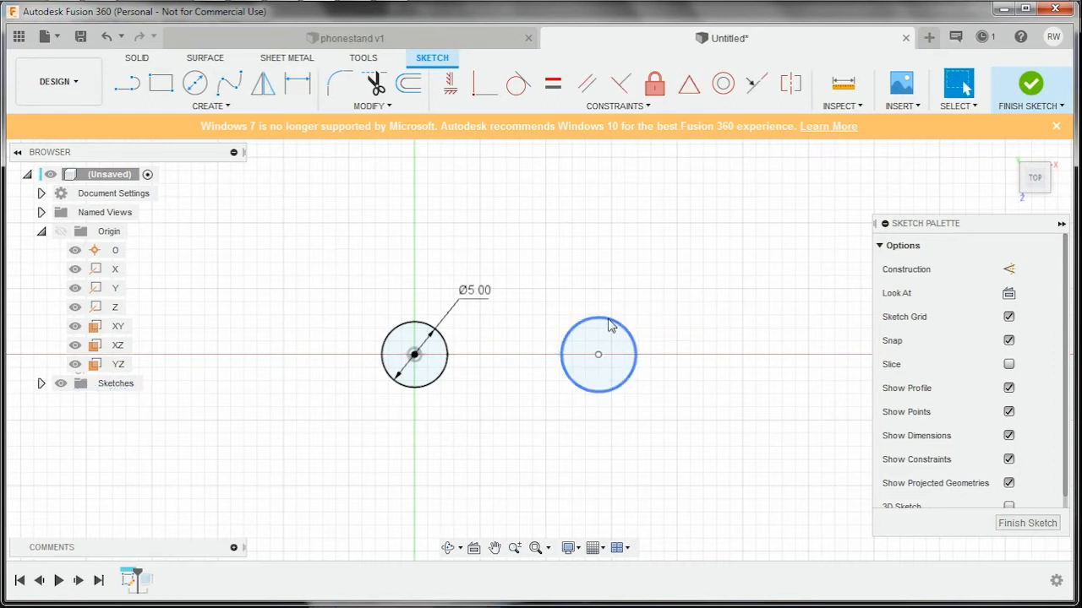
# Apply an Equal constraint between the second circle and the 5 mm circle.
pyautogui.click(611, 326)
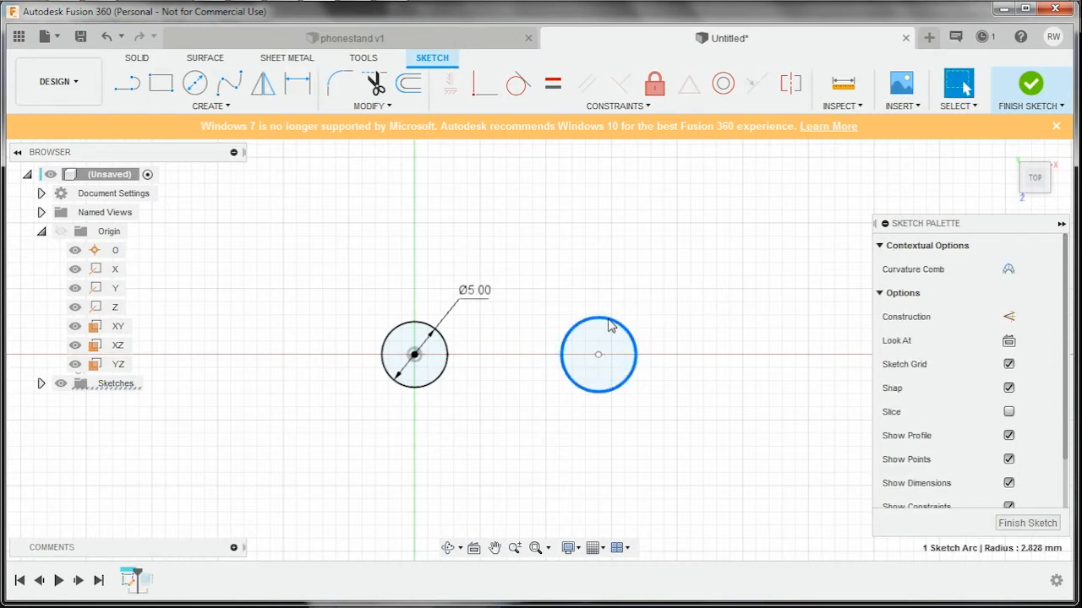
pyautogui.click(447, 356)
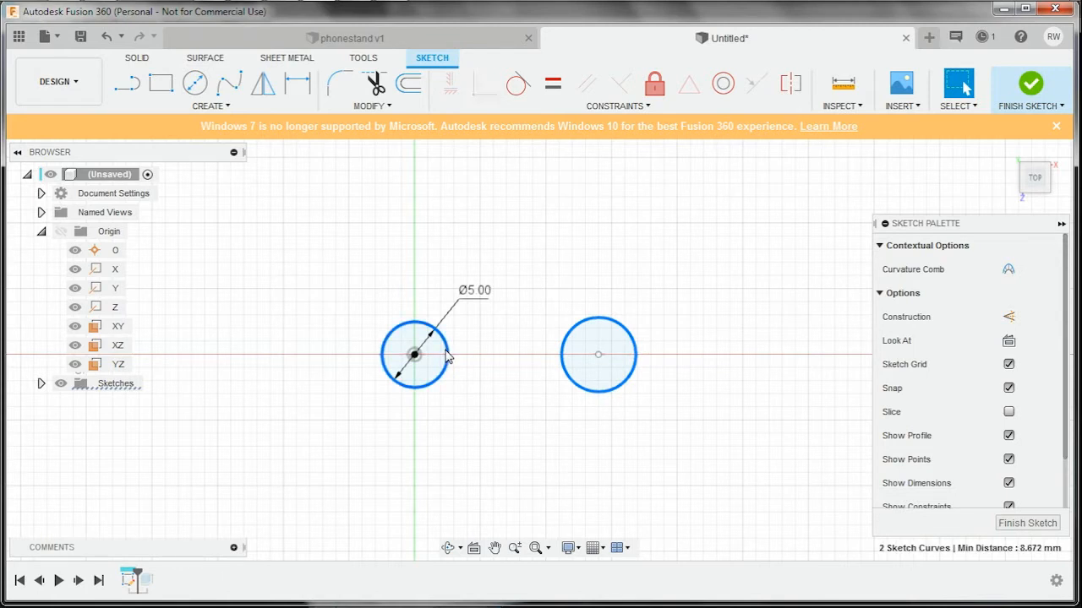
pyautogui.click(553, 83)
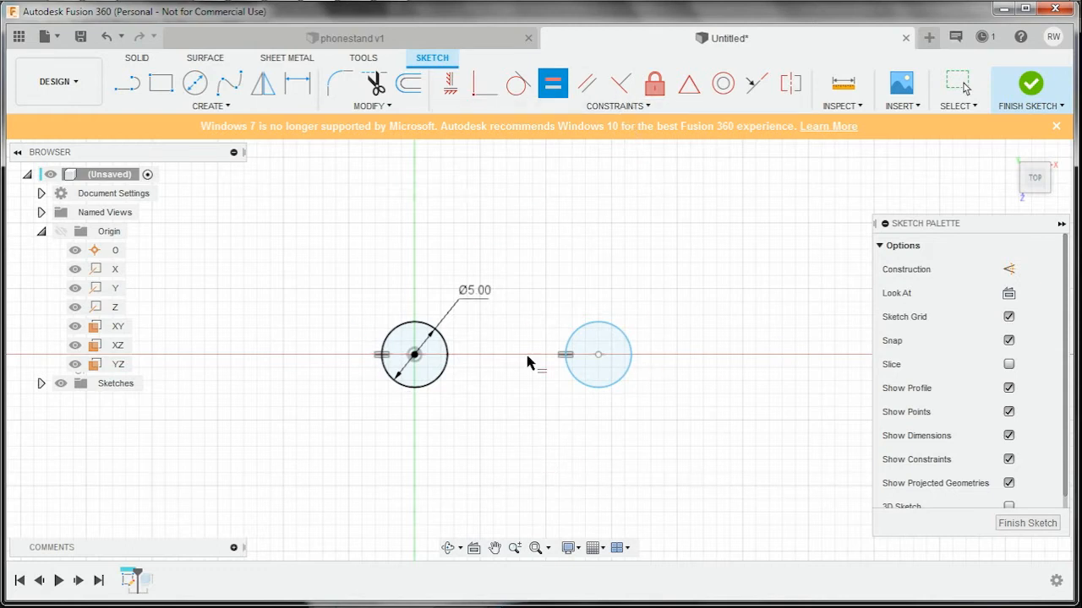
pyautogui.press('Escape')
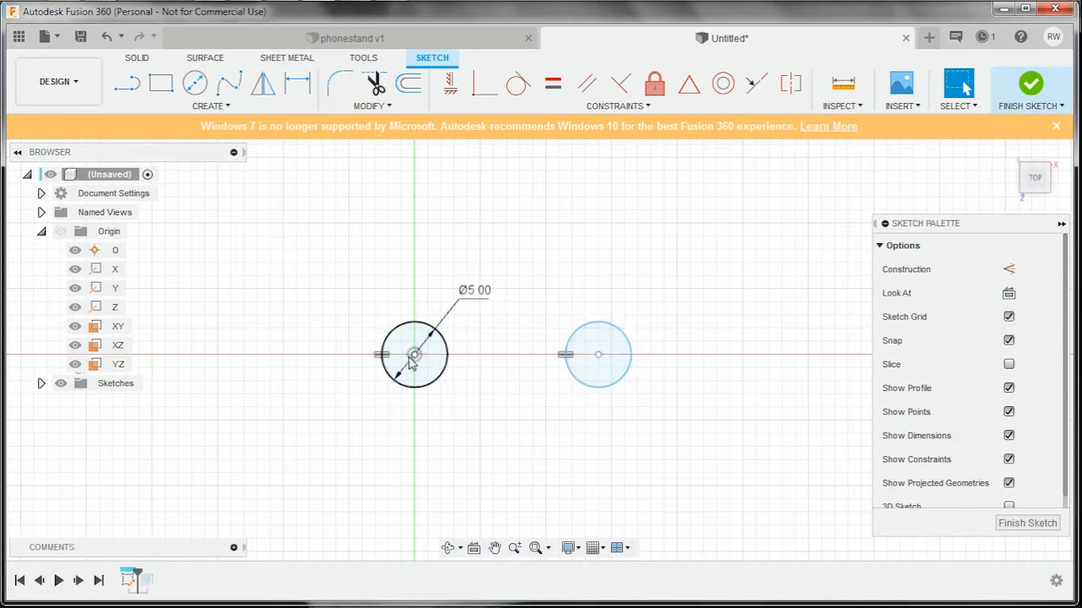
pyautogui.click(597, 355)
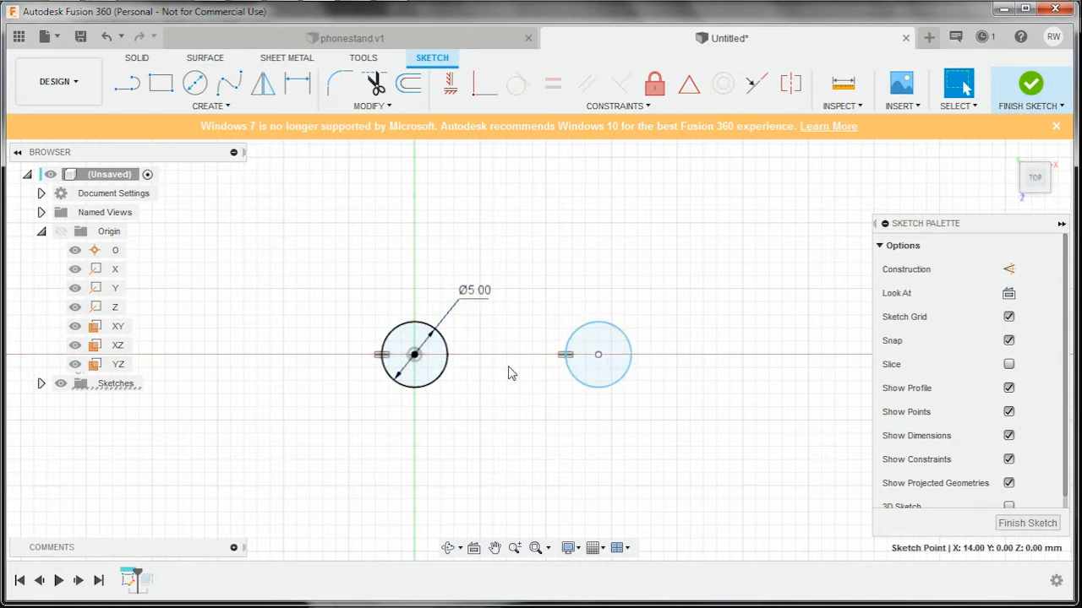
pyautogui.press('m')
pyautogui.rightClick(414, 359)
pyautogui.press('Escape')
pyautogui.press('Escape')
pyautogui.click(598, 370)
pyautogui.press('m')
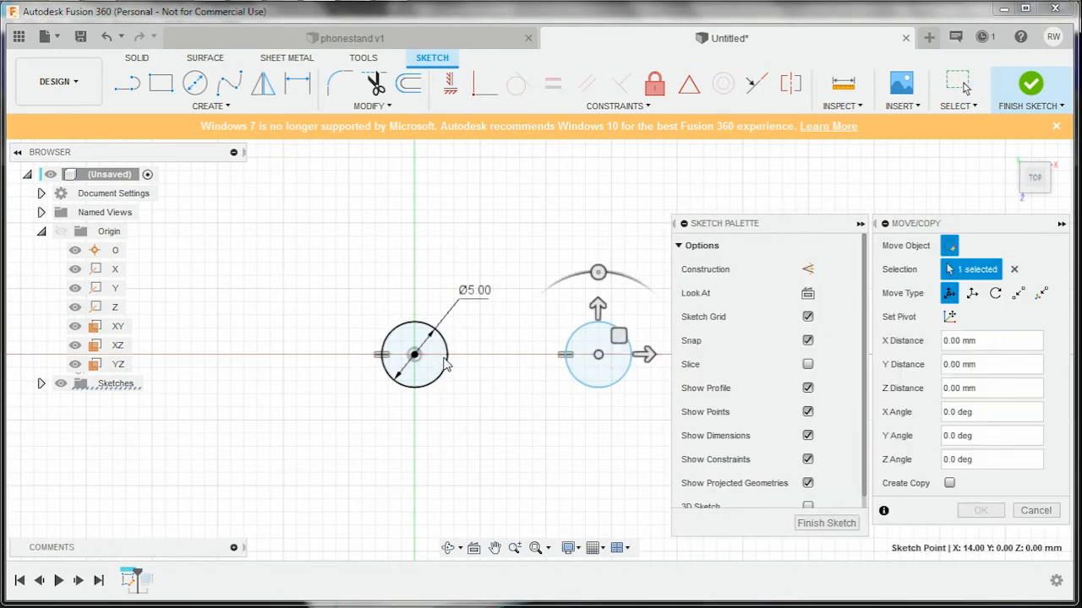
pyautogui.press('Escape')
pyautogui.press('Escape')
pyautogui.click(600, 358)
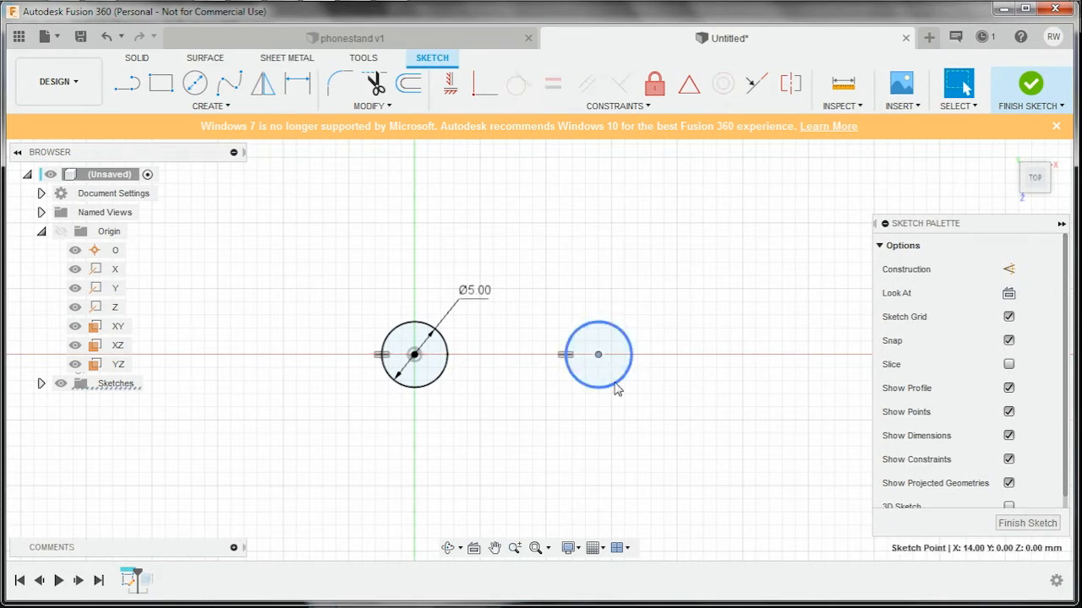
pyautogui.click(613, 385)
pyautogui.keyDown('shift'); pyautogui.click(415, 388); pyautogui.keyUp('shift')
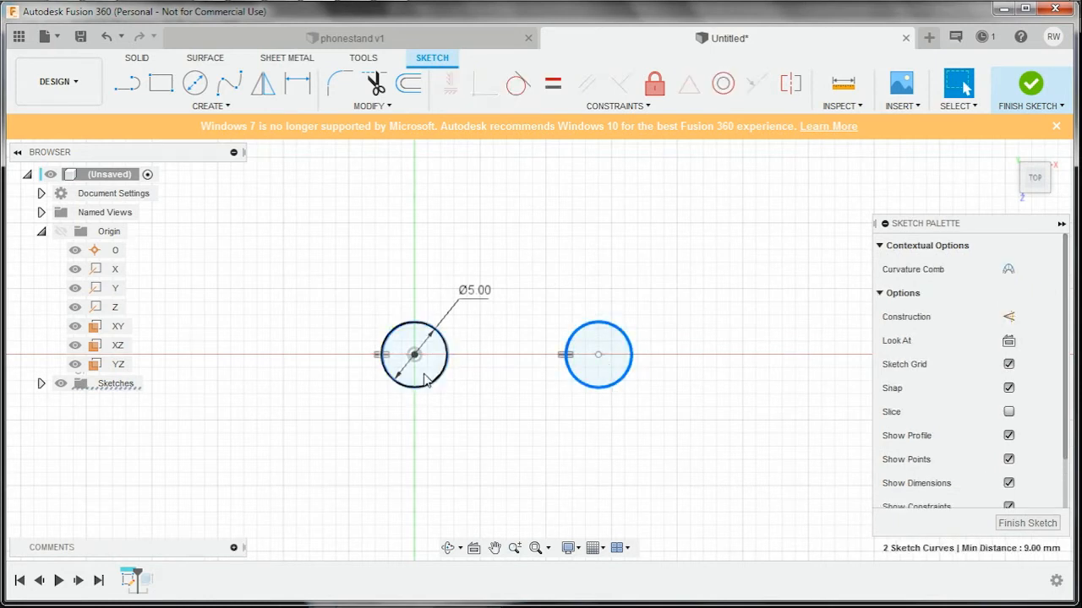
pyautogui.rightClick(417, 358)
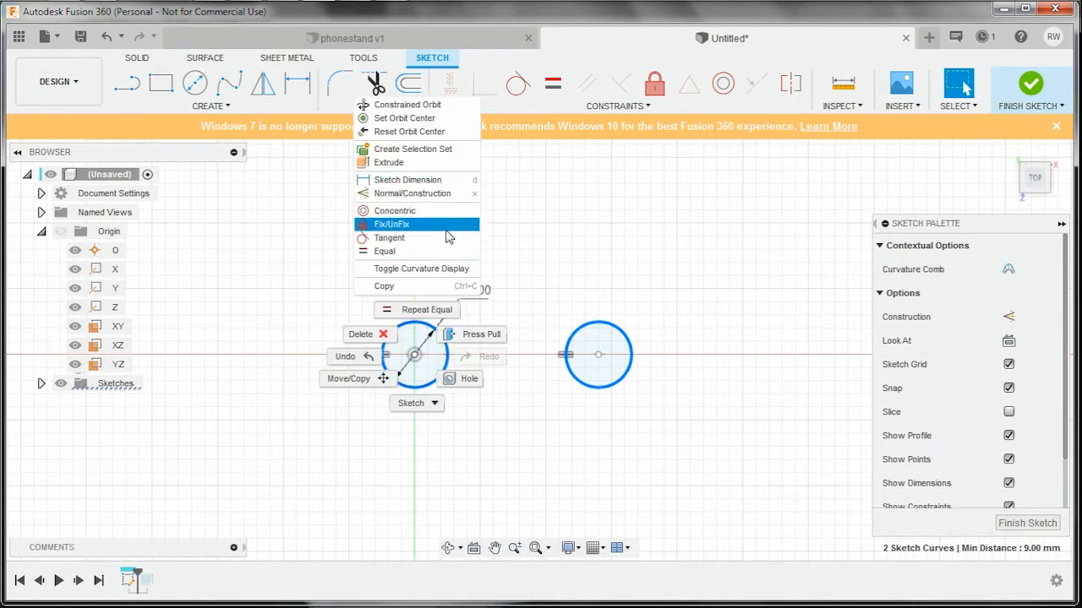
pyautogui.click(567, 296)
pyautogui.click(564, 301)
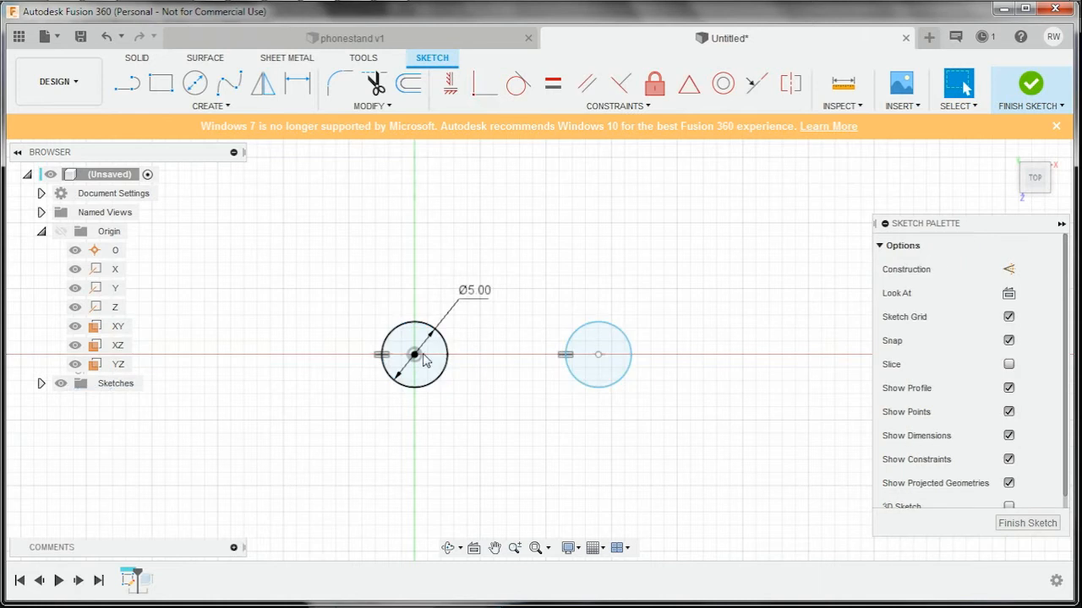
# Apply a Horizontal/Vertical constraint between the centre points of the two circles.
pyautogui.click(415, 356)
pyautogui.keyDown('ctrl'); pyautogui.click(597, 355); pyautogui.keyUp('ctrl')
pyautogui.rightClick(597, 362)
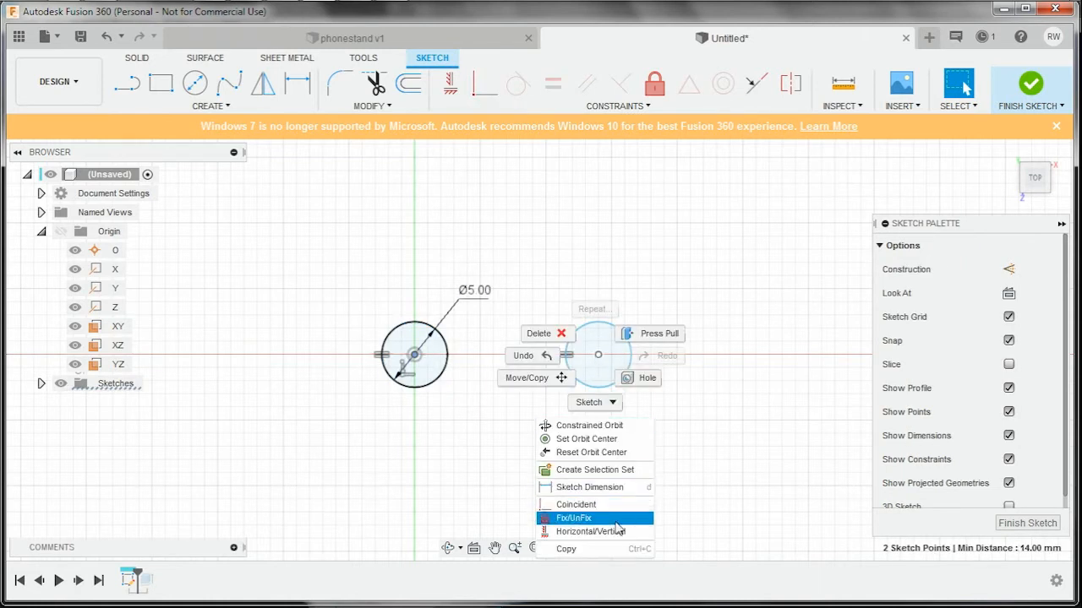
pyautogui.click(574, 526)
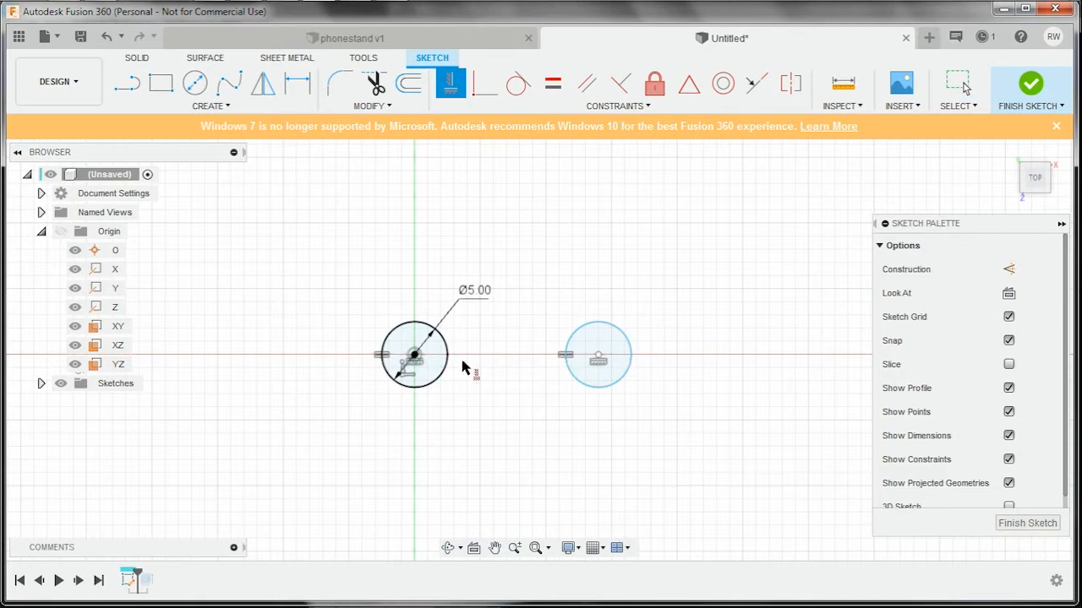
pyautogui.press('Escape')
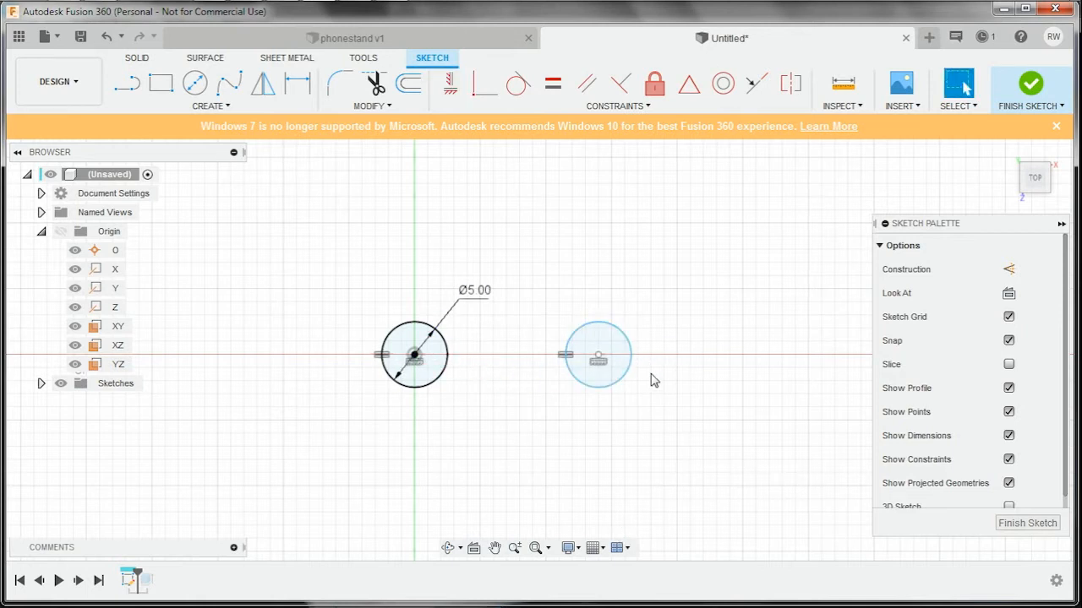
# Dimension the distance between the two circle centres and set it to 20 mm.
pyautogui.click(598, 361)
pyautogui.click(599, 355)
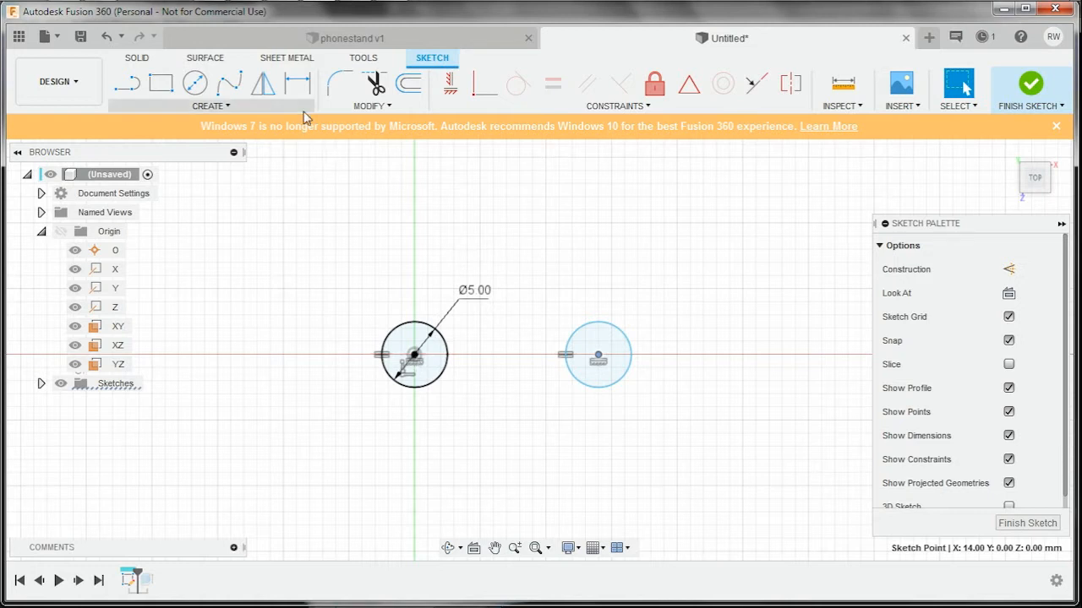
pyautogui.press('d')
pyautogui.click(417, 361)
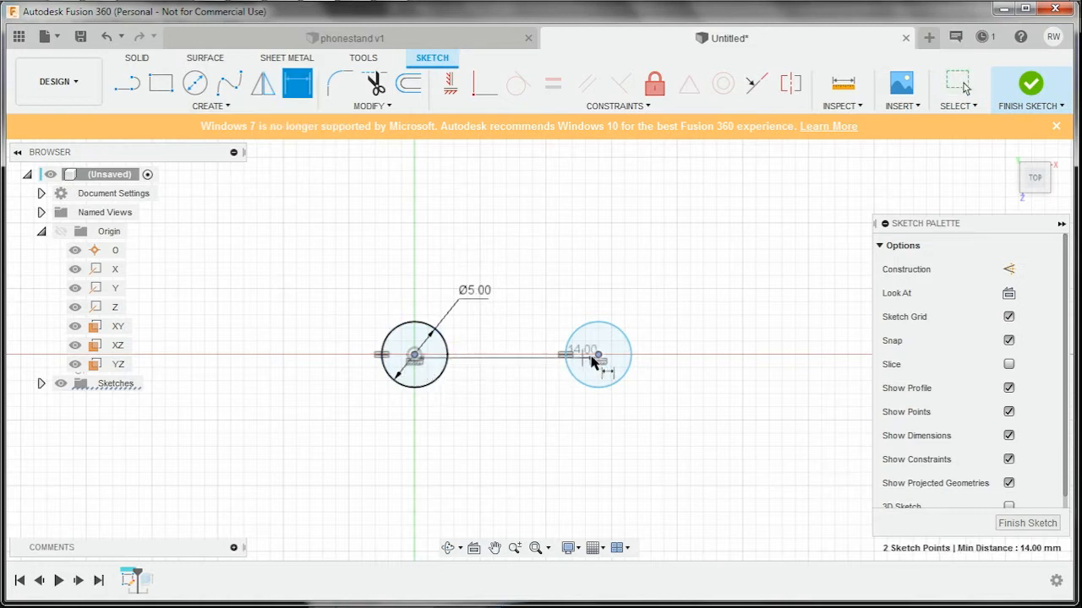
pyautogui.click(538, 436)
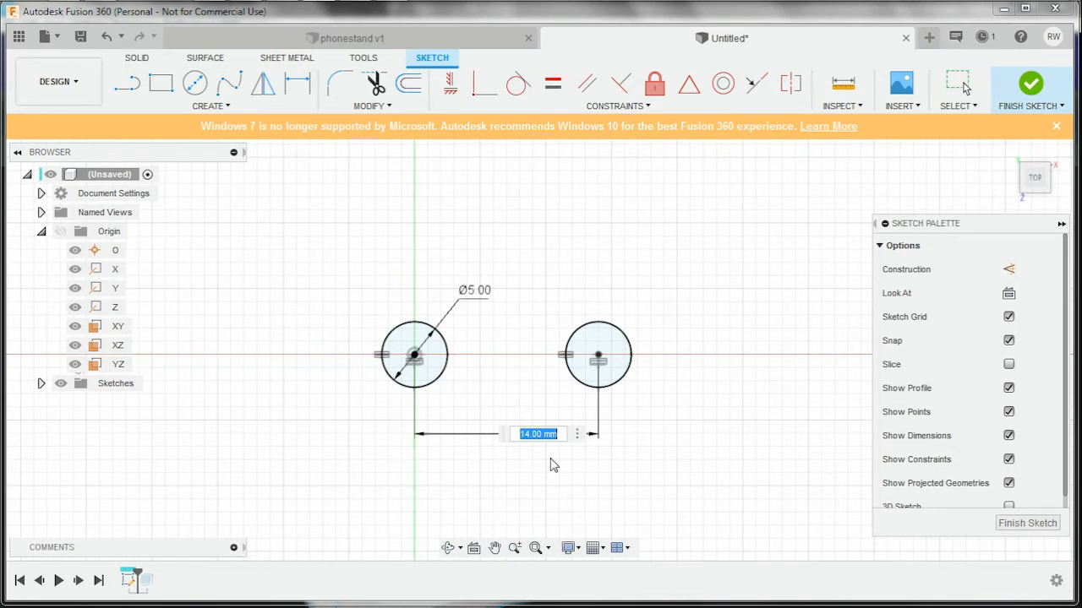
pyautogui.write('20')
pyautogui.press('Return')
# Draw a center-to-center slot about 8 mm wide around both circles, using their centre points as its ends.
pyautogui.scroll(-2, 541, 448)
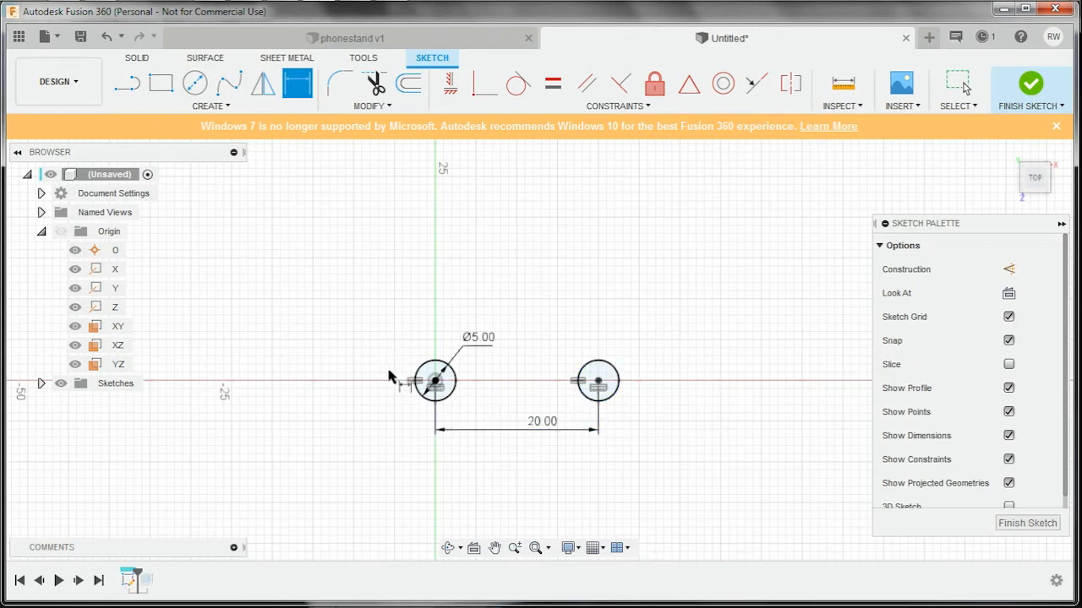
pyautogui.click(209, 106)
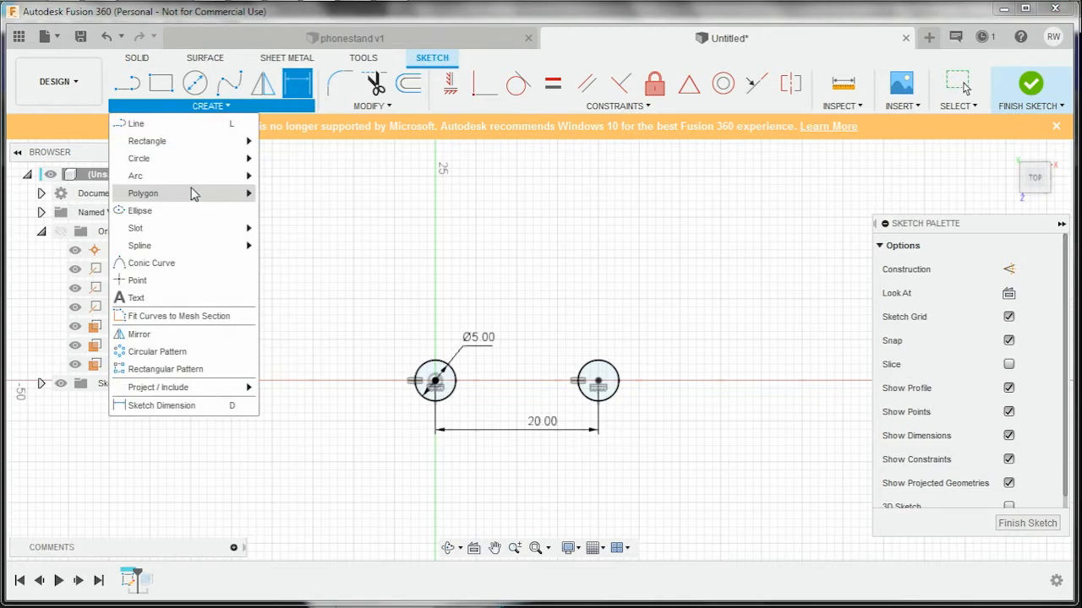
pyautogui.moveTo(201, 176)
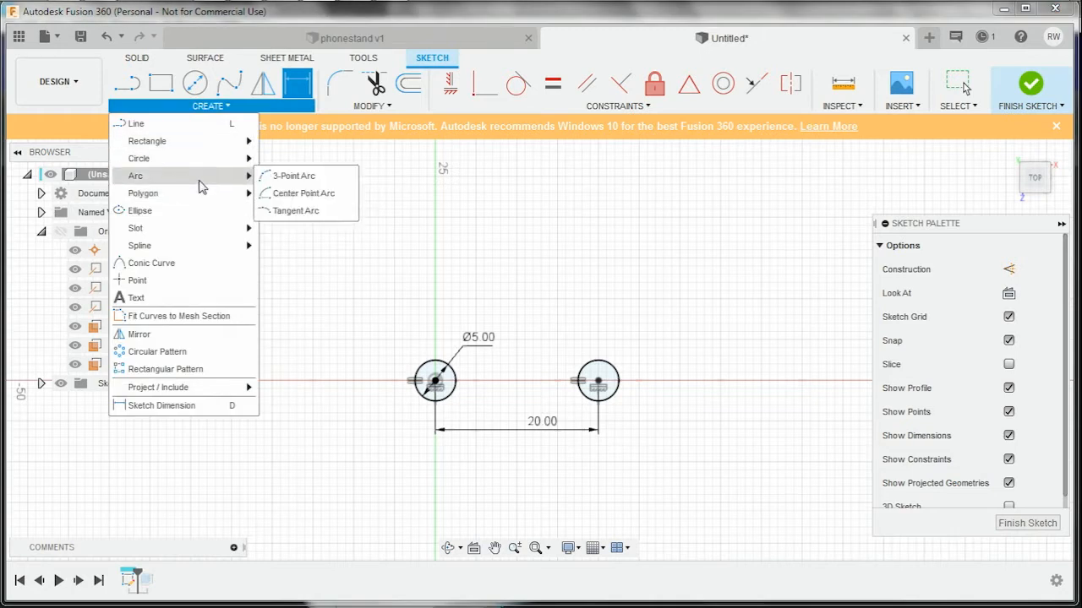
pyautogui.moveTo(204, 230)
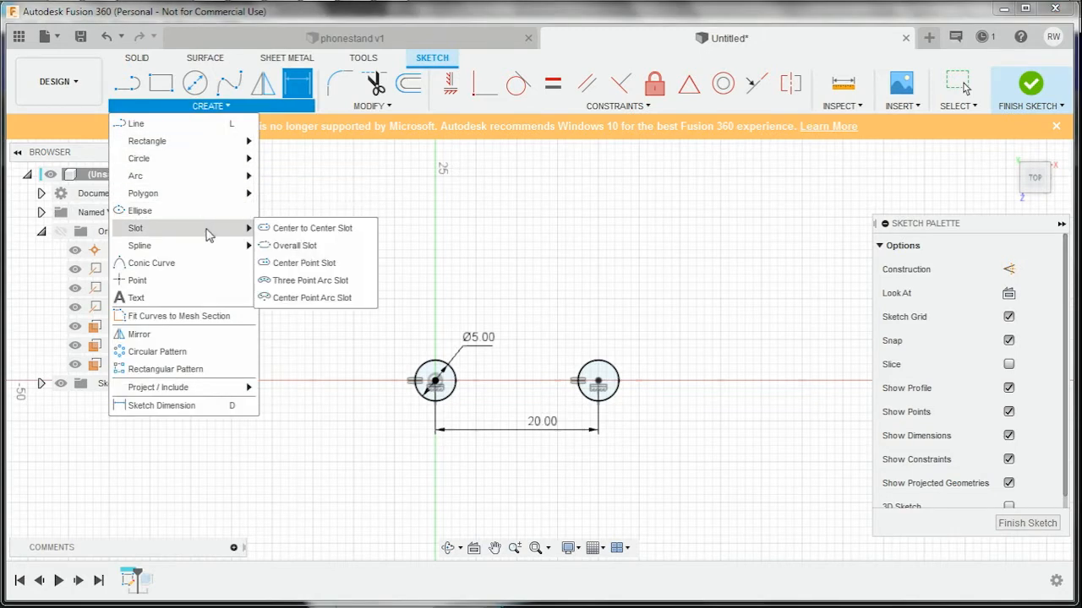
pyautogui.click(295, 229)
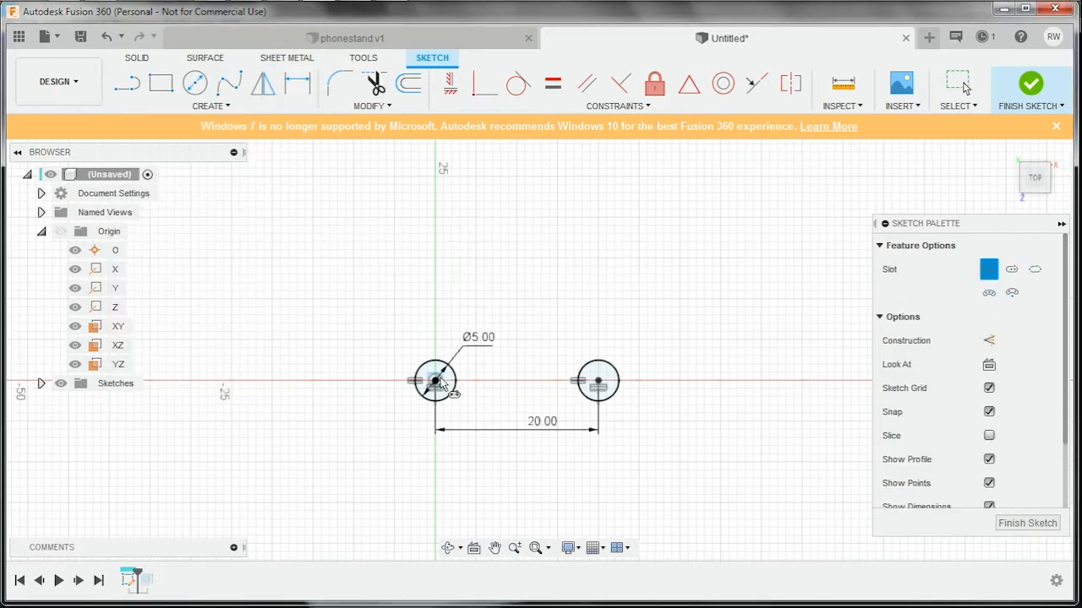
pyautogui.click(435, 382)
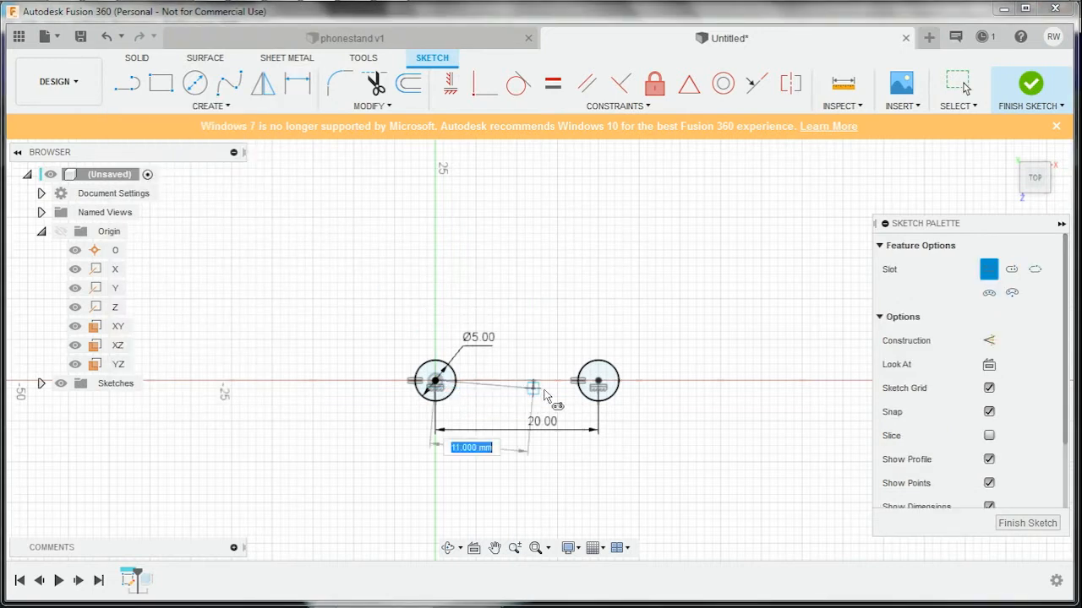
pyautogui.click(599, 384)
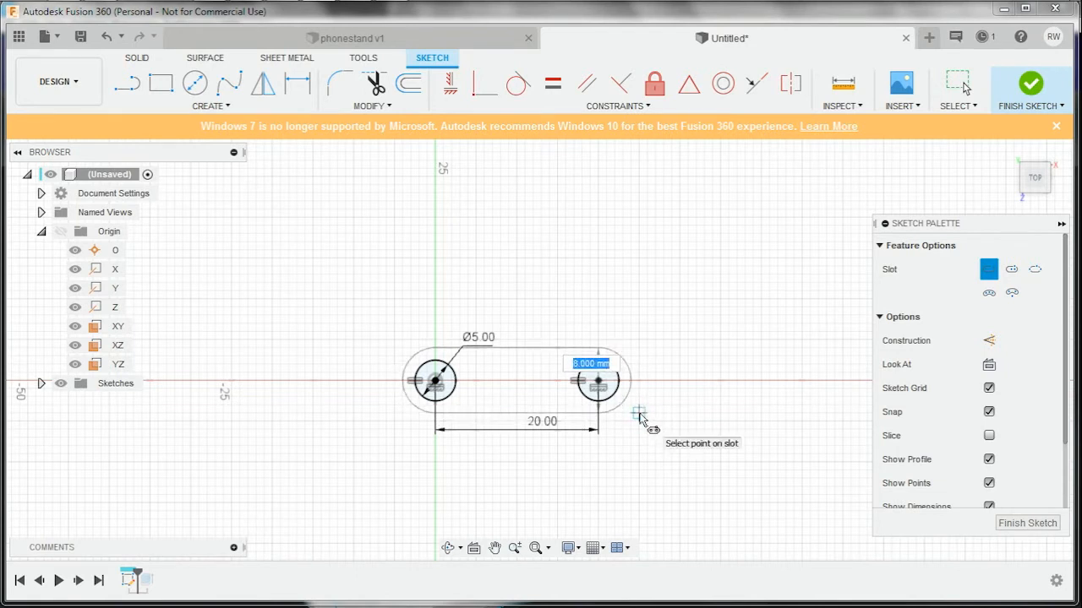
pyautogui.click(631, 412)
pyautogui.scroll(4, 626, 406)
pyautogui.scroll(-2, 624, 397)
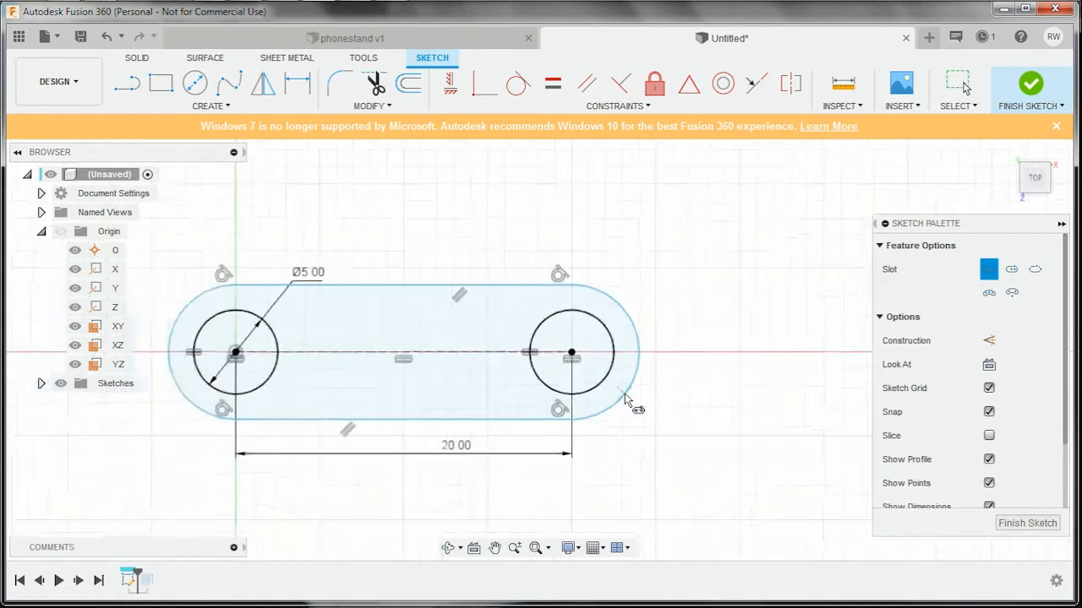
pyautogui.press('Escape')
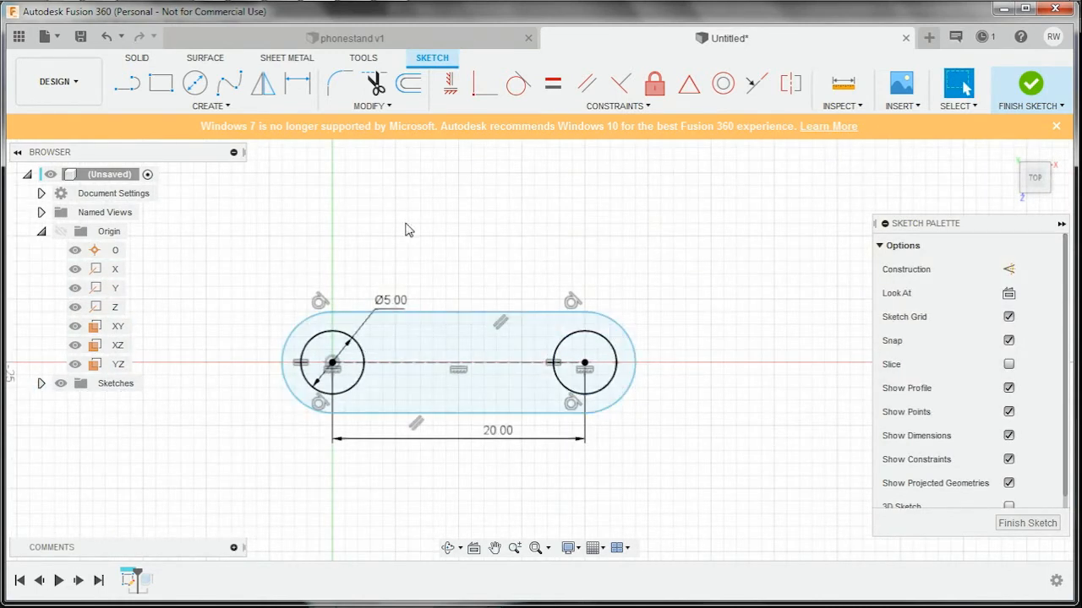
# Dimension the gap between the second circle and the slot's adjacent end arc and set it to 2 mm.
pyautogui.click(297, 82)
pyautogui.click(610, 345)
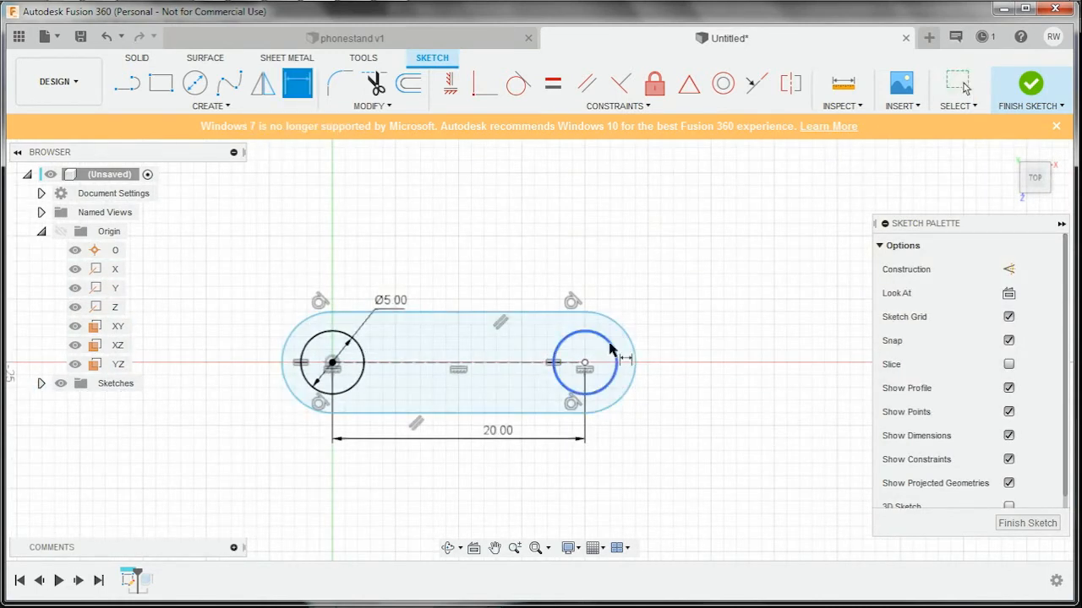
pyautogui.click(627, 338)
pyautogui.click(673, 247)
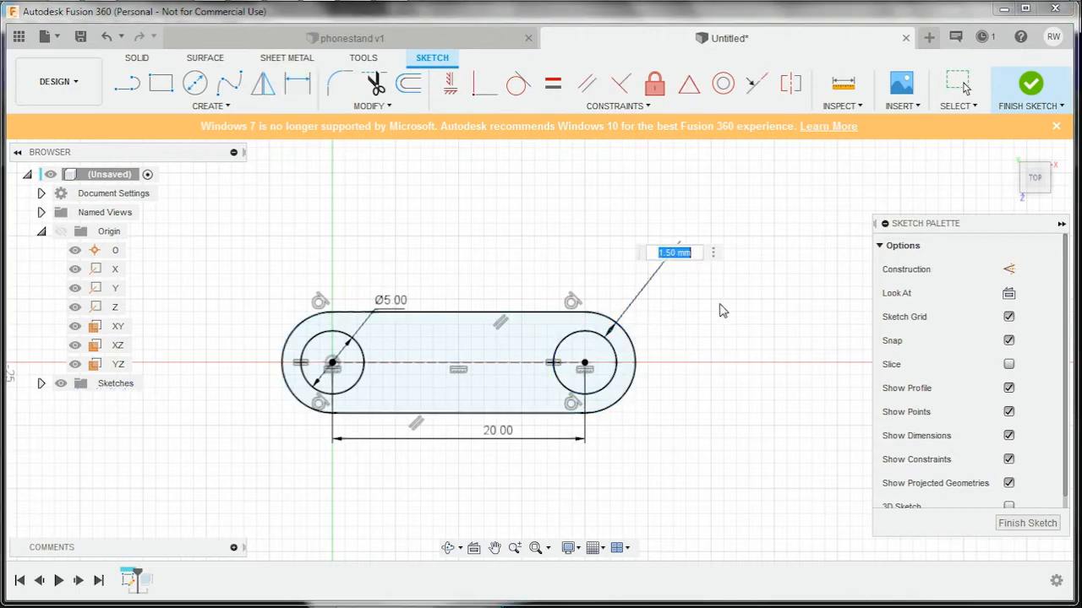
pyautogui.write('2')
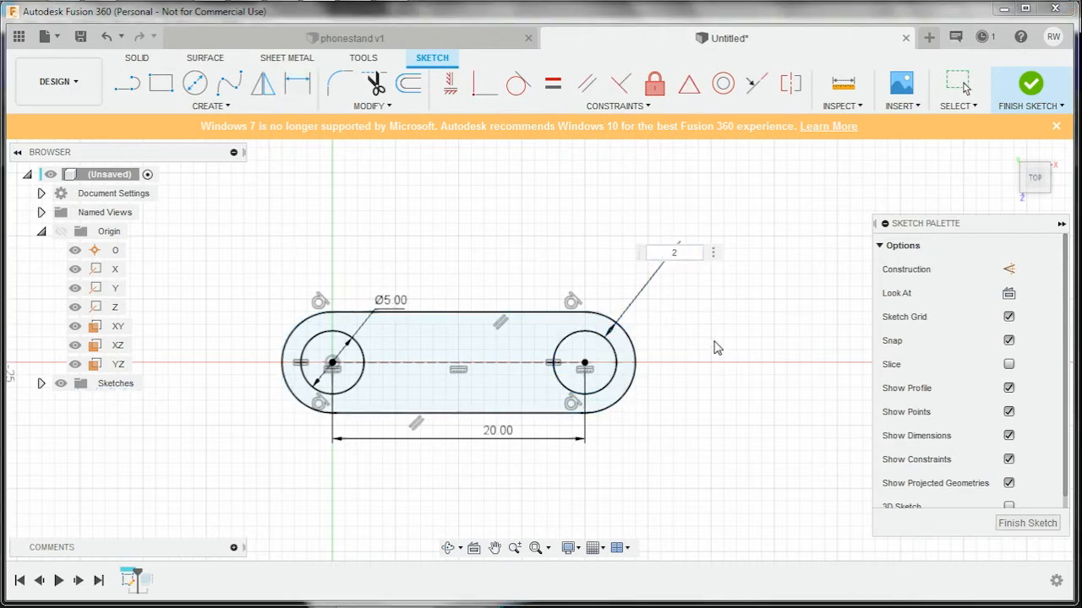
pyautogui.press('Return')
pyautogui.scroll(-3, 445, 429)
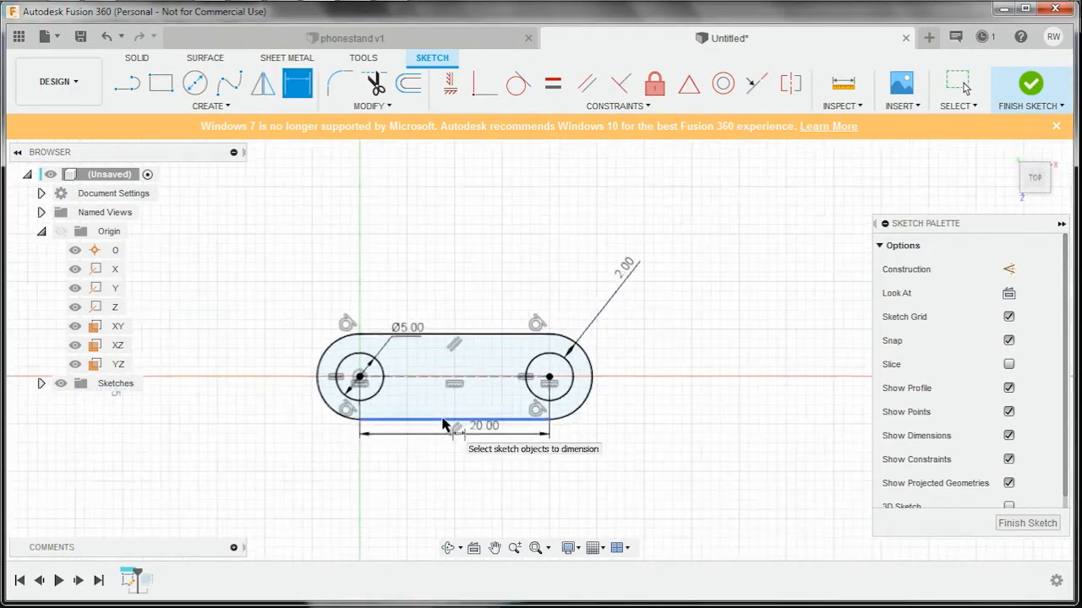
# Finish the sketch and turn on the visibility of Sketch1 in the model.
pyautogui.moveTo(620, 451)
pyautogui.keyDown('shift'); pyautogui.mouseDown(button='middle')
pyautogui.moveTo(603, 353)
pyautogui.moveTo(646, 371)
pyautogui.mouseUp(button='middle'); pyautogui.keyUp('shift')
pyautogui.click(1028, 523)
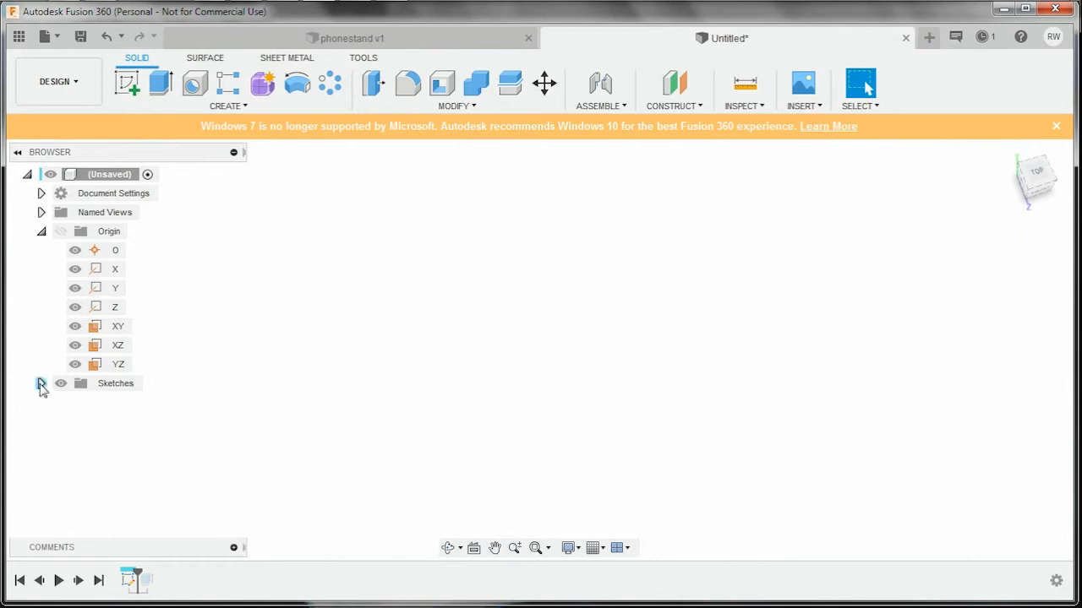
pyautogui.click(40, 384)
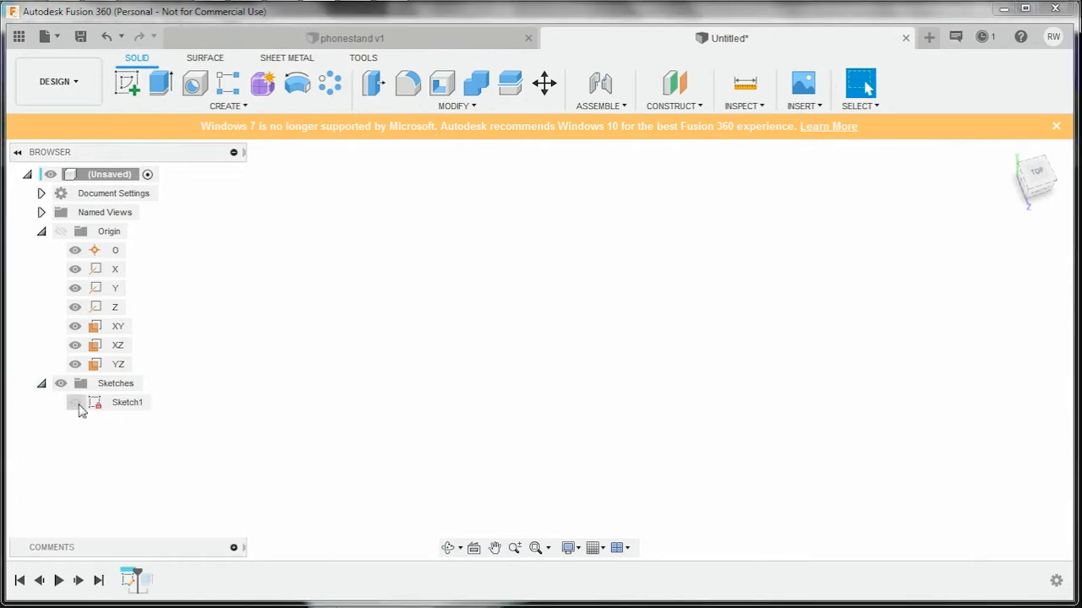
pyautogui.click(72, 405)
pyautogui.click(75, 403)
pyautogui.moveTo(635, 438)
pyautogui.keyDown('shift'); pyautogui.mouseDown(button='middle')
pyautogui.moveTo(631, 427)
pyautogui.moveTo(729, 336)
pyautogui.moveTo(717, 387)
pyautogui.moveTo(749, 345)
pyautogui.moveTo(744, 353)
pyautogui.mouseUp(button='middle'); pyautogui.keyUp('shift')
pyautogui.scroll(-2, 589, 420)
pyautogui.scroll(3, 642, 414)
pyautogui.scroll(2, 741, 367)
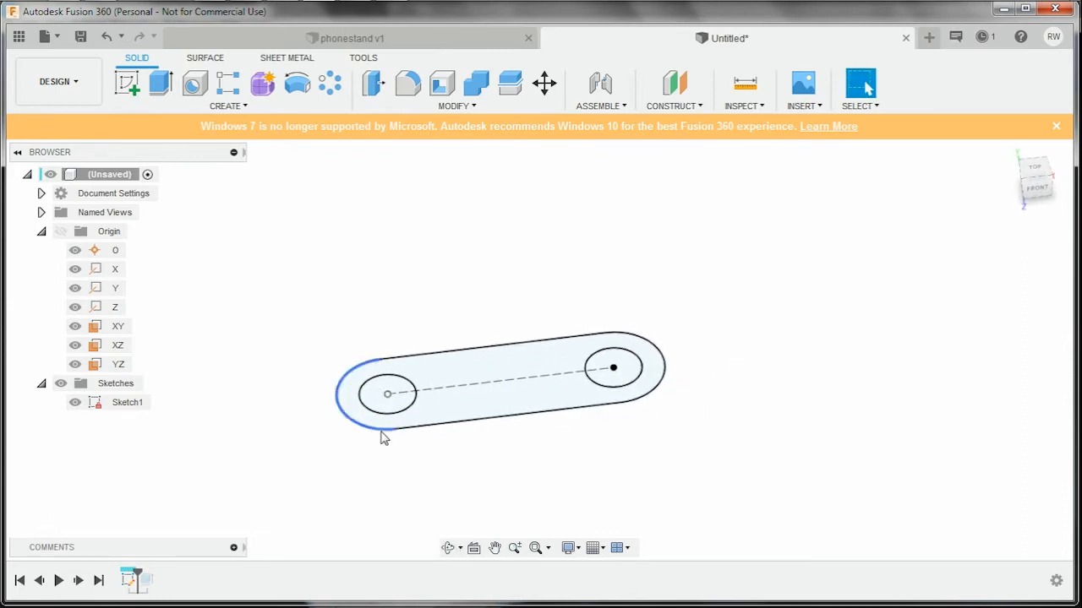
# Extrude both 5 mm circle profiles of the sketch 20 mm upward as new bodies.
pyautogui.press('e')
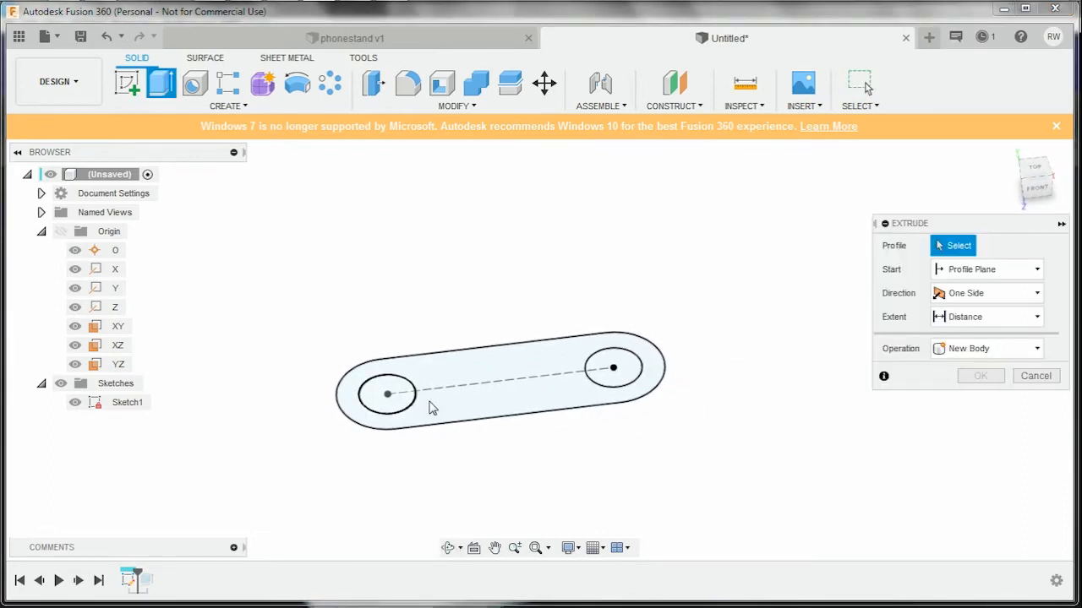
pyautogui.click(385, 408)
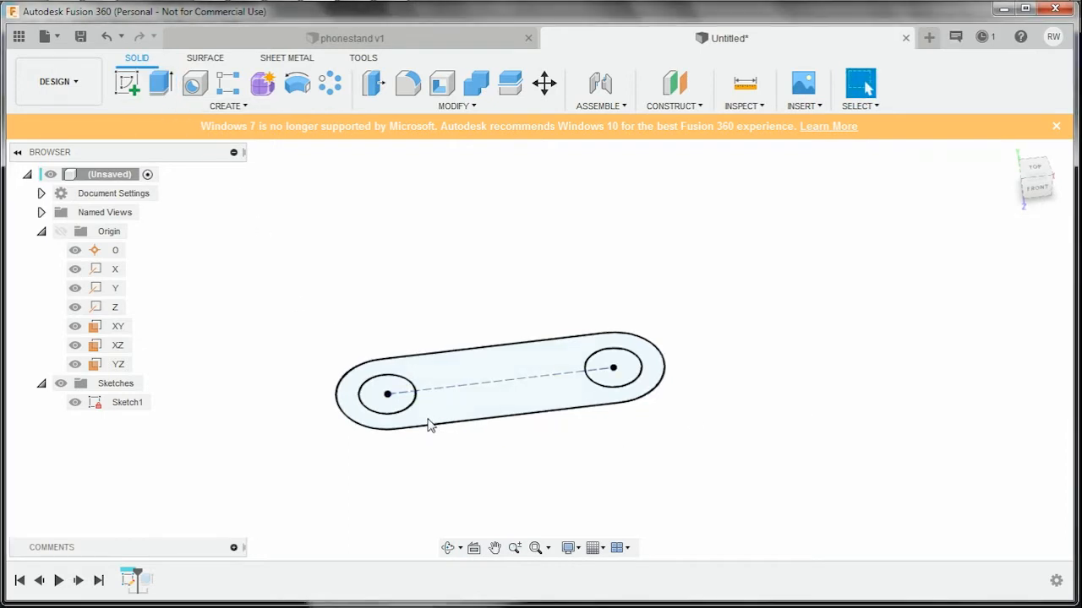
pyautogui.click(378, 408)
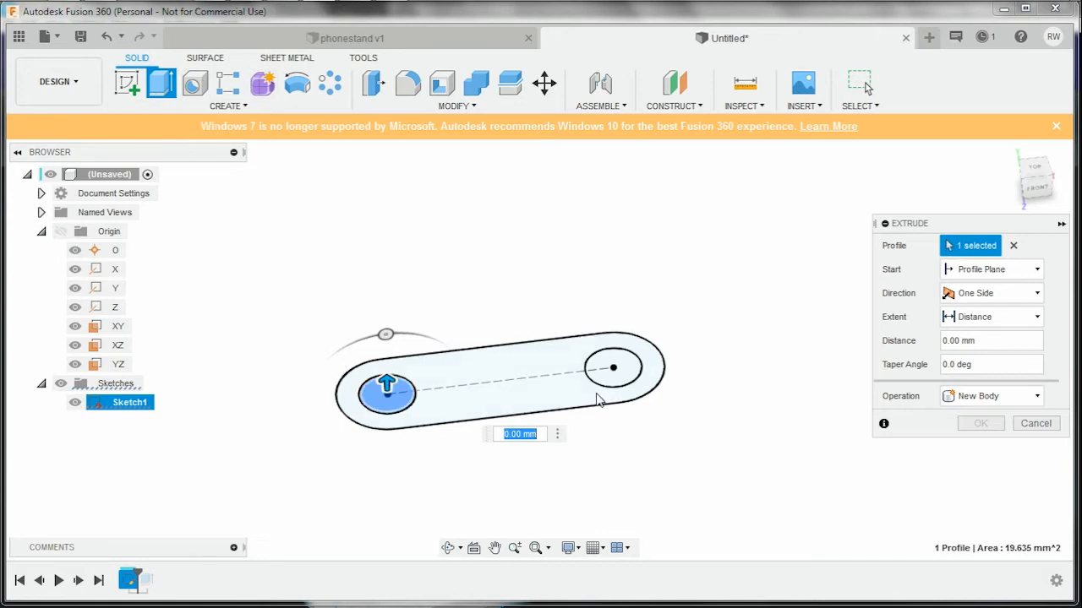
pyautogui.click(628, 376)
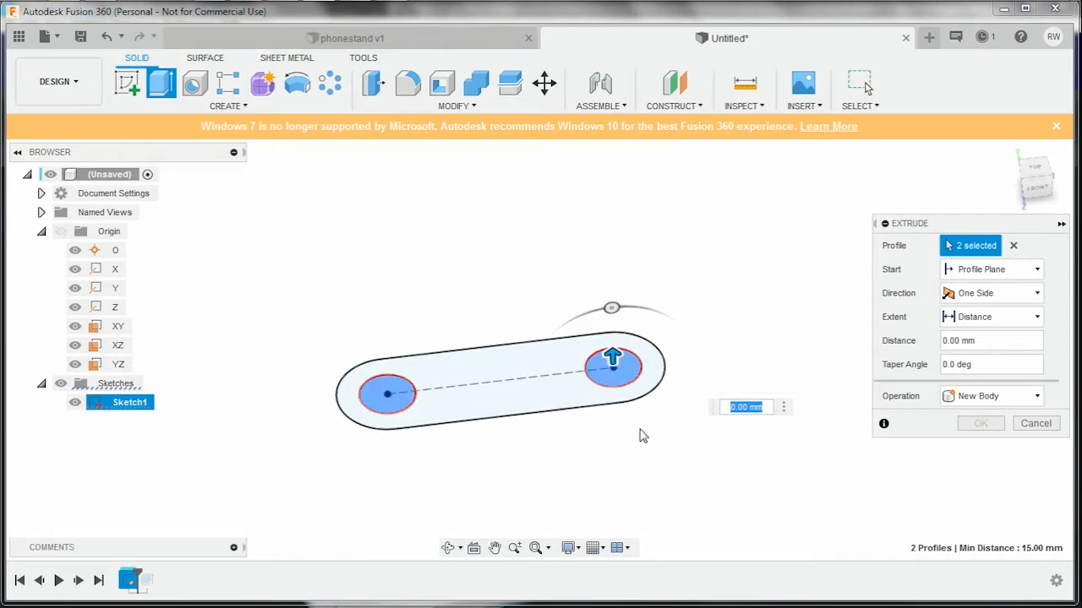
pyautogui.scroll(-3, 641, 431)
pyautogui.keyDown('shift'); pyautogui.moveTo(640, 431); pyautogui.dragTo(632, 407, button='middle'); pyautogui.keyUp('shift')
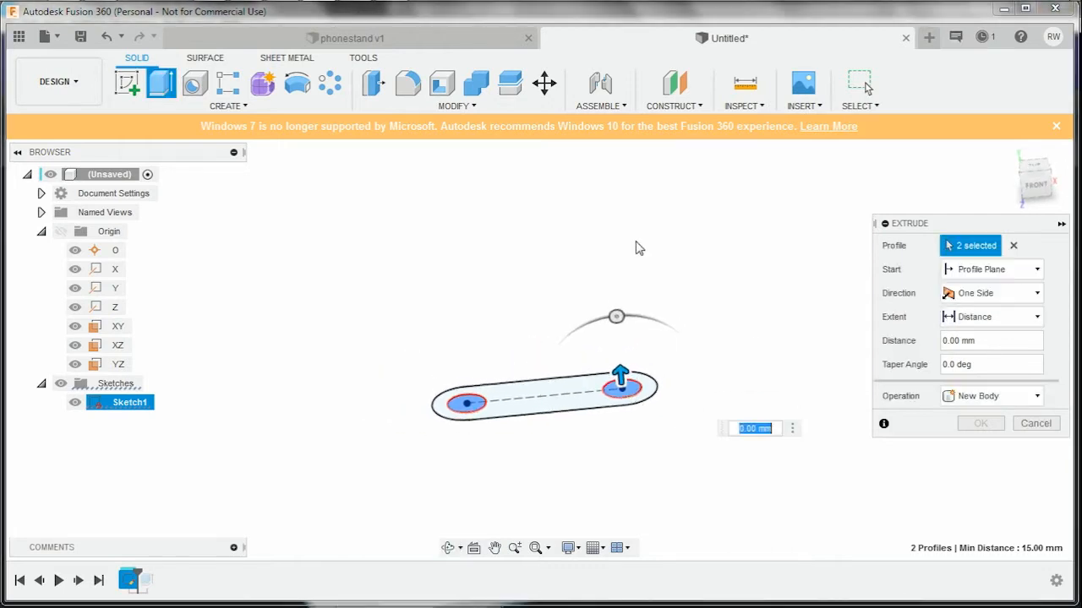
pyautogui.write('20')
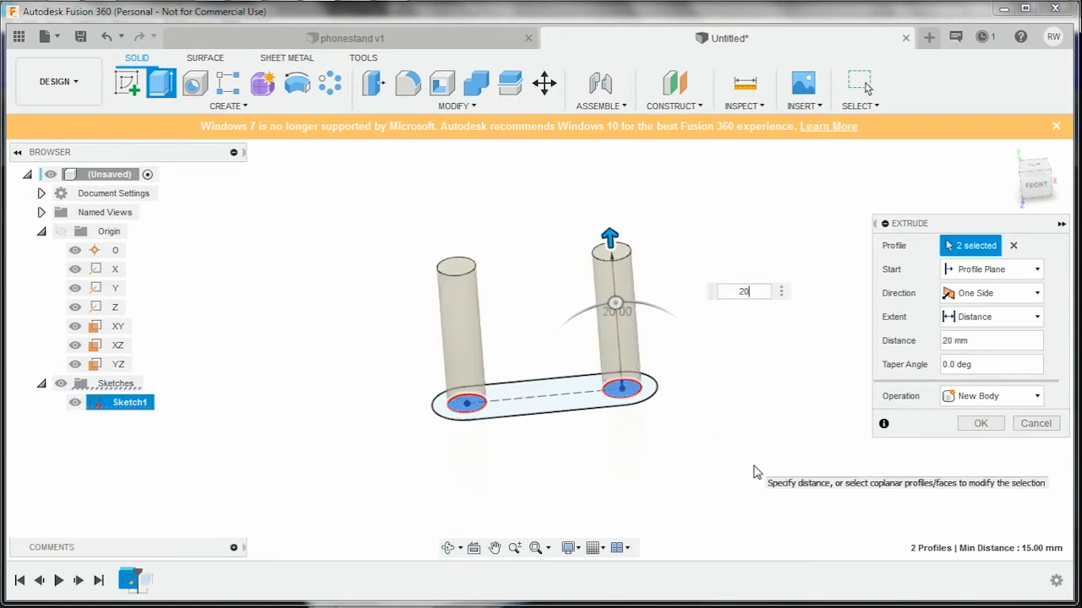
pyautogui.press('Return')
# Extrude the slot profile around the two posts 1.2 mm upward, joining it to them as a base.
pyautogui.keyDown('shift'); pyautogui.moveTo(757, 471); pyautogui.dragTo(745, 502, button='middle'); pyautogui.keyUp('shift')
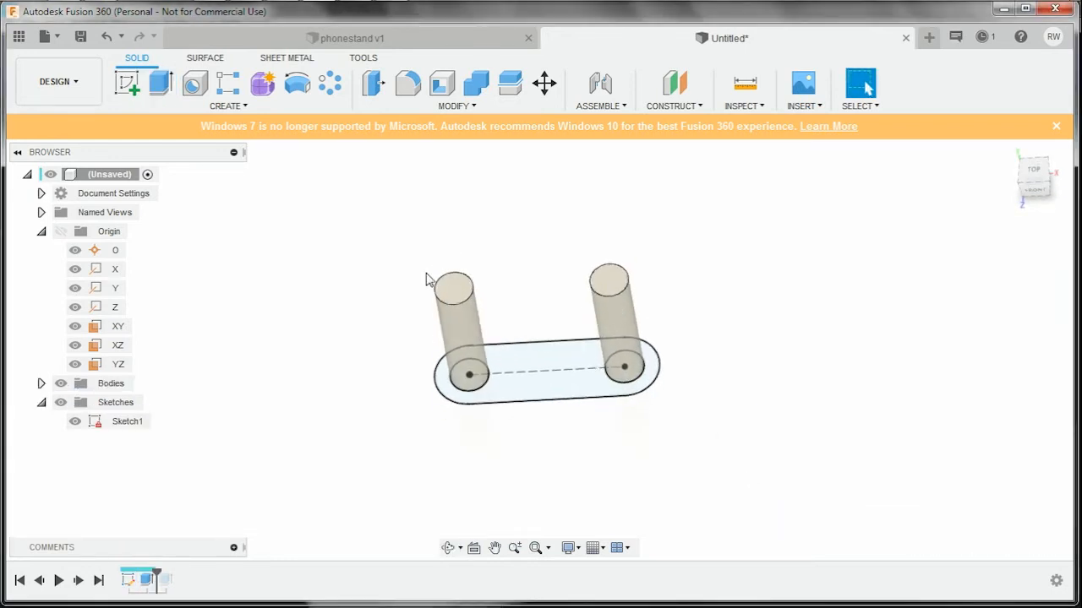
pyautogui.scroll(3, 534, 363)
pyautogui.keyDown('shift'); pyautogui.moveTo(591, 385); pyautogui.dragTo(611, 375, button='middle'); pyautogui.keyUp('shift')
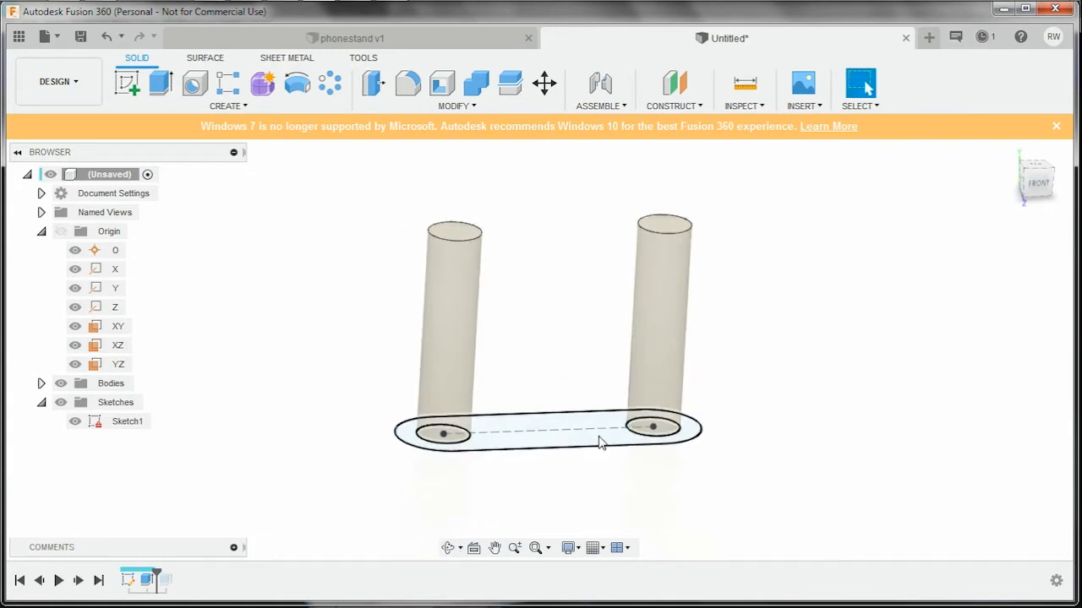
pyautogui.click(595, 447)
pyautogui.keyDown('shift'); pyautogui.moveTo(590, 448); pyautogui.dragTo(545, 436, button='middle'); pyautogui.keyUp('shift')
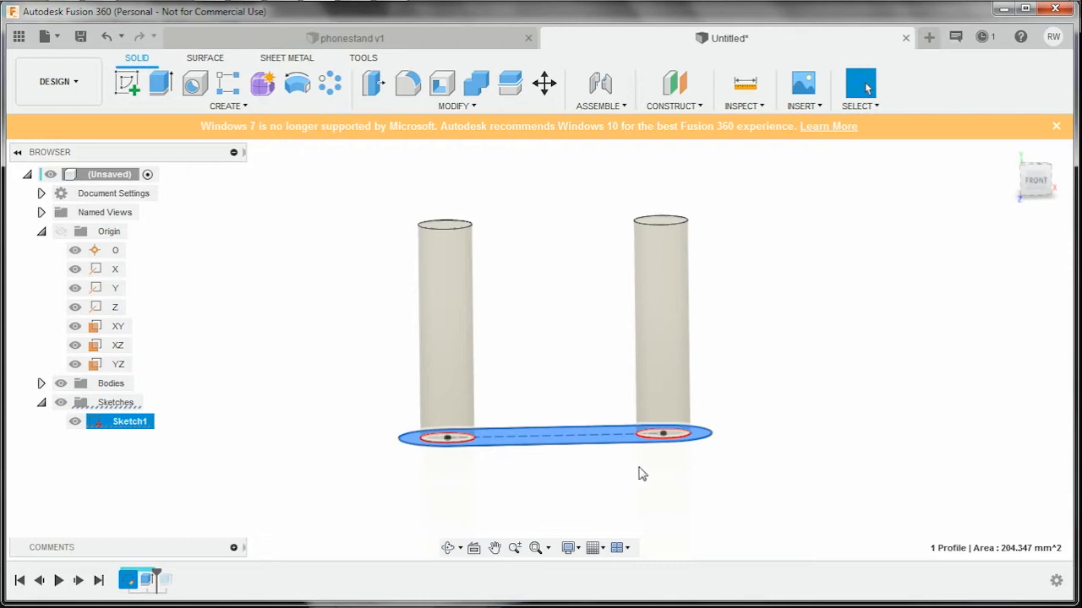
pyautogui.keyDown('shift'); pyautogui.moveTo(638, 473); pyautogui.dragTo(639, 490, button='middle'); pyautogui.keyUp('shift')
pyautogui.press('e')
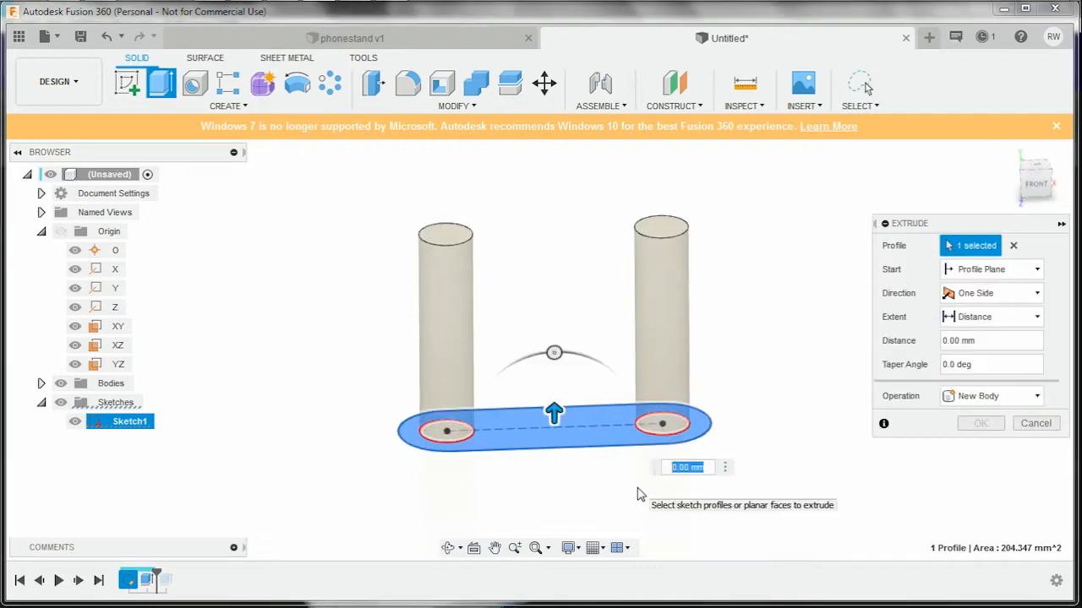
pyautogui.write('1.2')
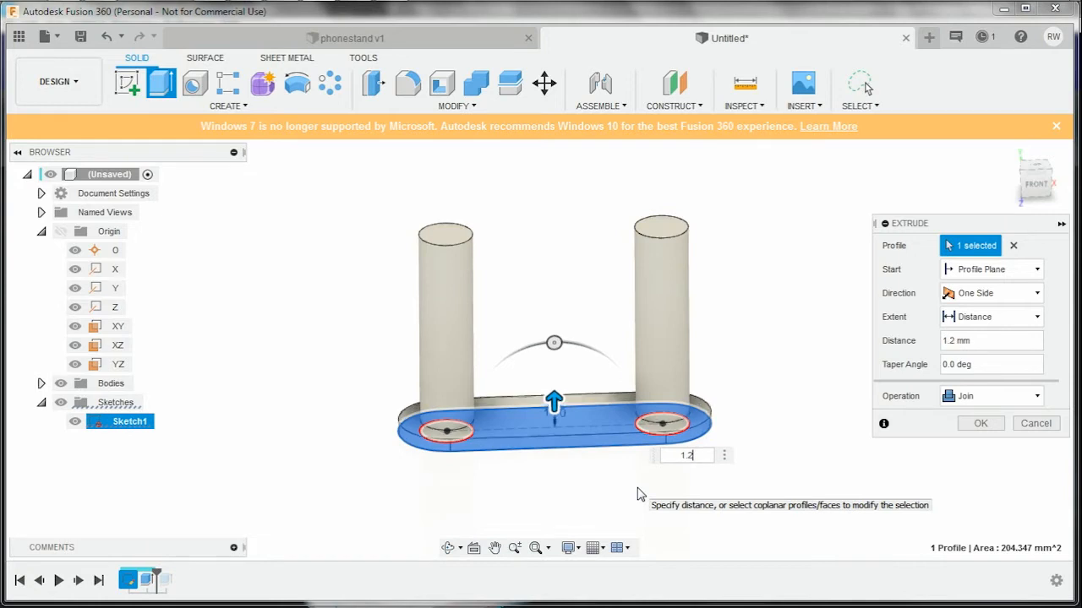
pyautogui.press('Return')
# Save the design as testtower in the Youtube project.
pyautogui.keyDown('shift'); pyautogui.moveTo(638, 494); pyautogui.dragTo(708, 480, button='middle'); pyautogui.keyUp('shift')
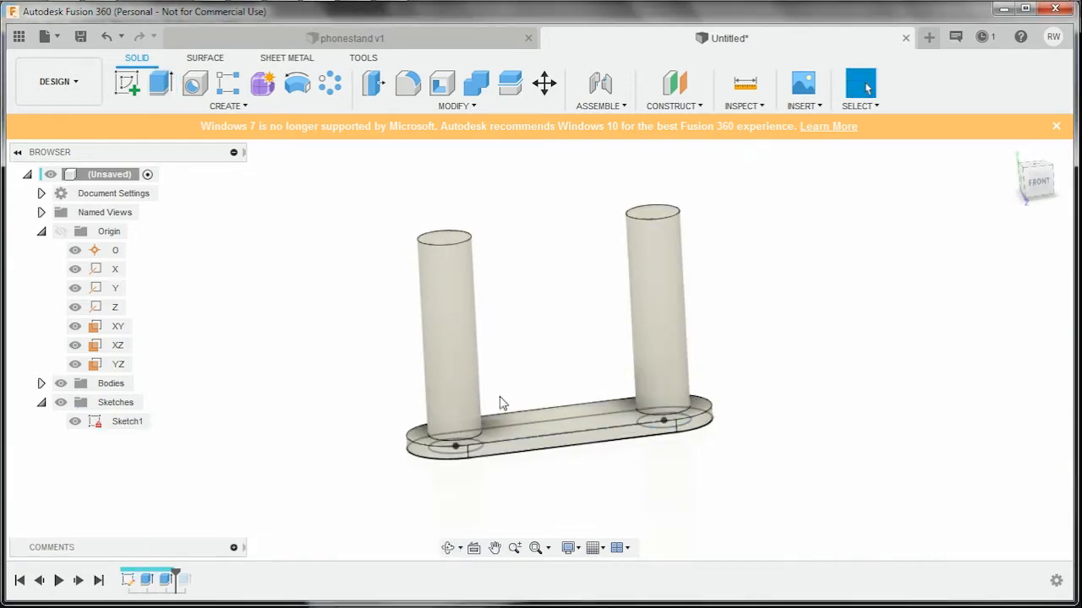
pyautogui.keyDown('shift'); pyautogui.moveTo(819, 415); pyautogui.dragTo(802, 439, button='middle'); pyautogui.keyUp('shift')
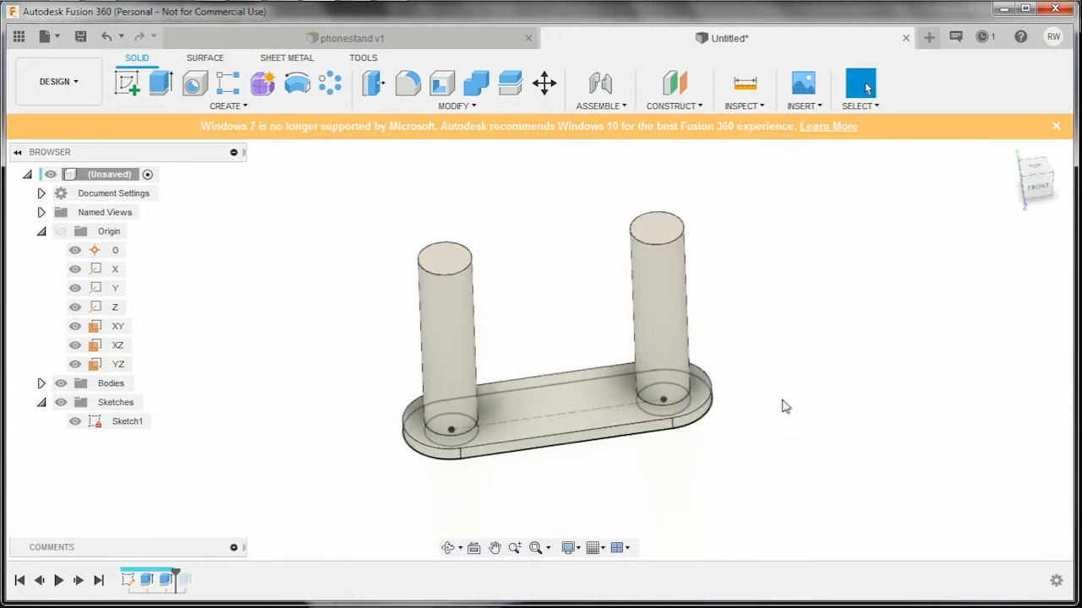
pyautogui.scroll(1, 782, 379)
pyautogui.scroll(-4, 782, 380)
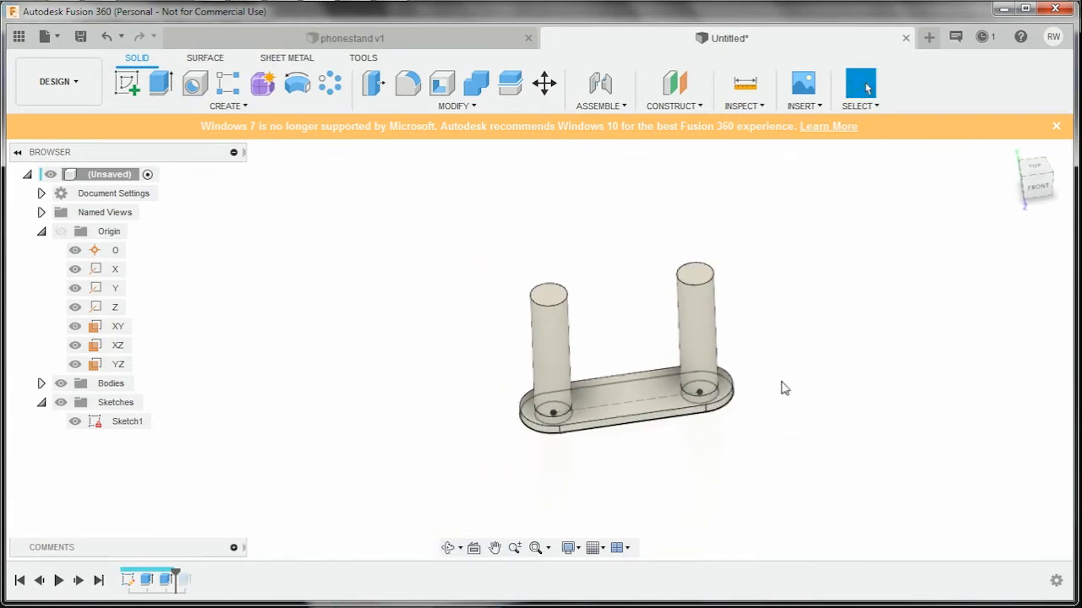
pyautogui.click(46, 37)
pyautogui.click(121, 200)
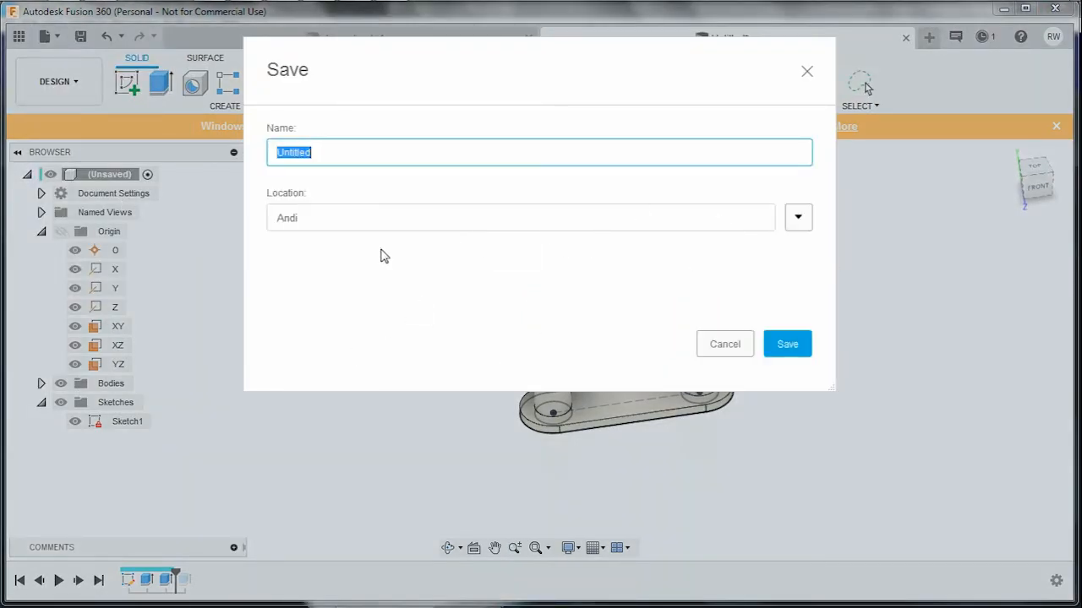
pyautogui.click(797, 218)
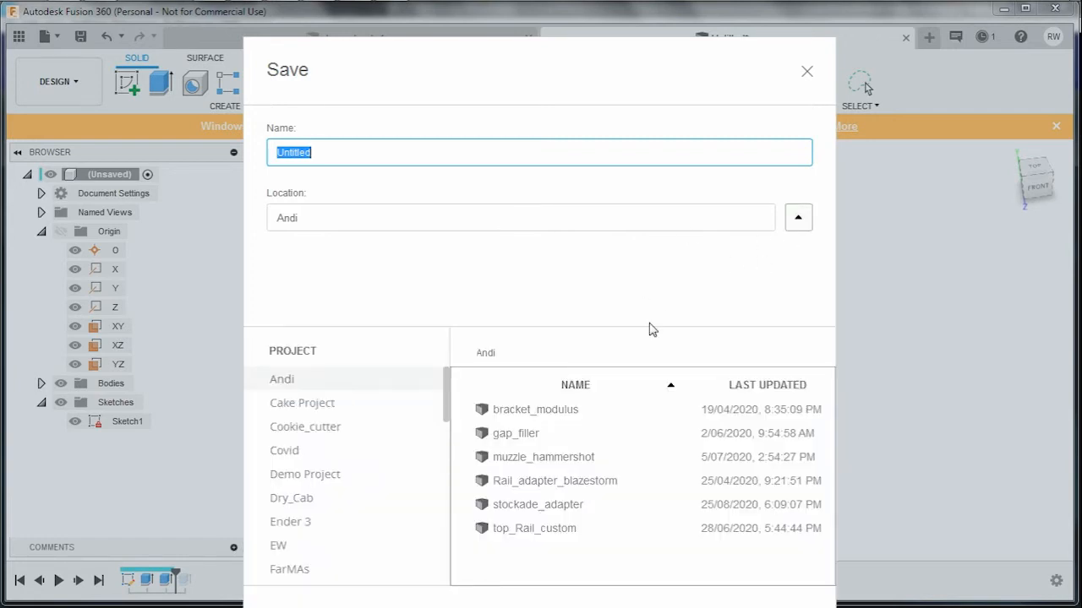
pyautogui.scroll(-5, 350, 456)
pyautogui.click(338, 570)
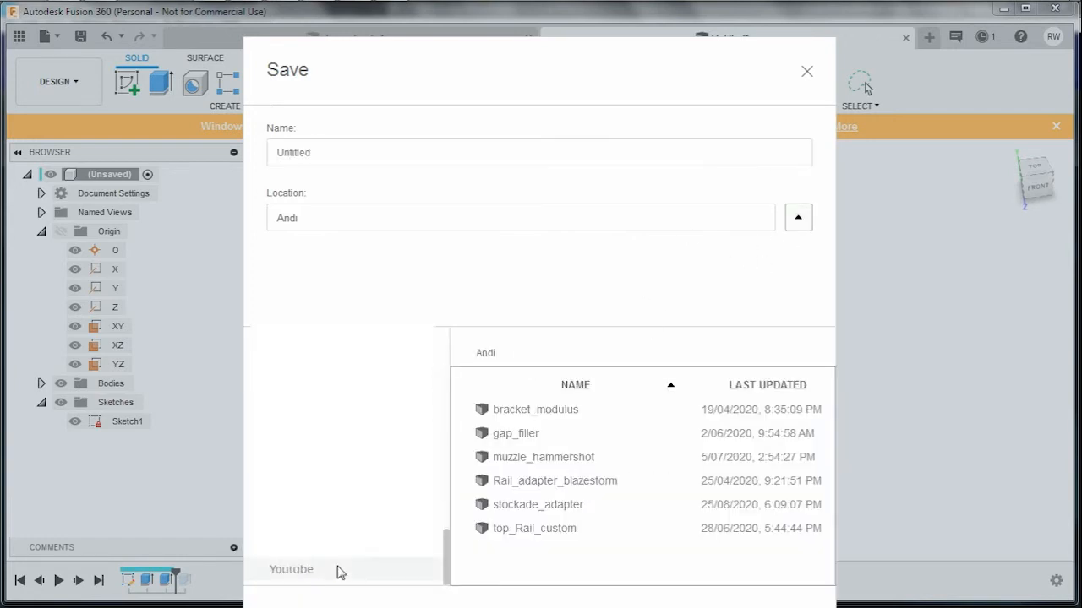
pyautogui.click(346, 162)
pyautogui.write('testtower')
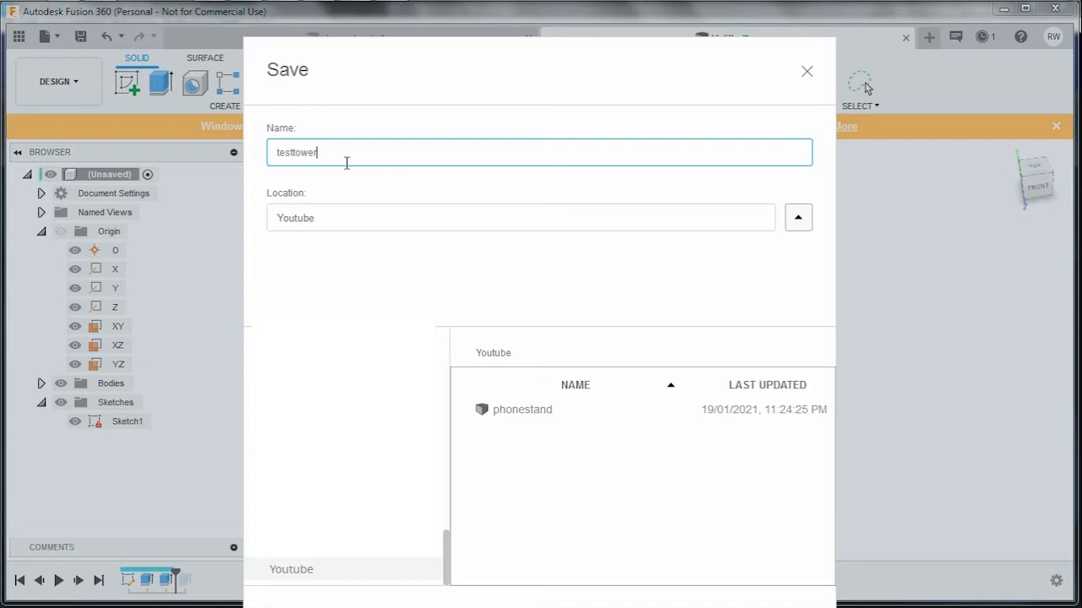
pyautogui.press('Return')
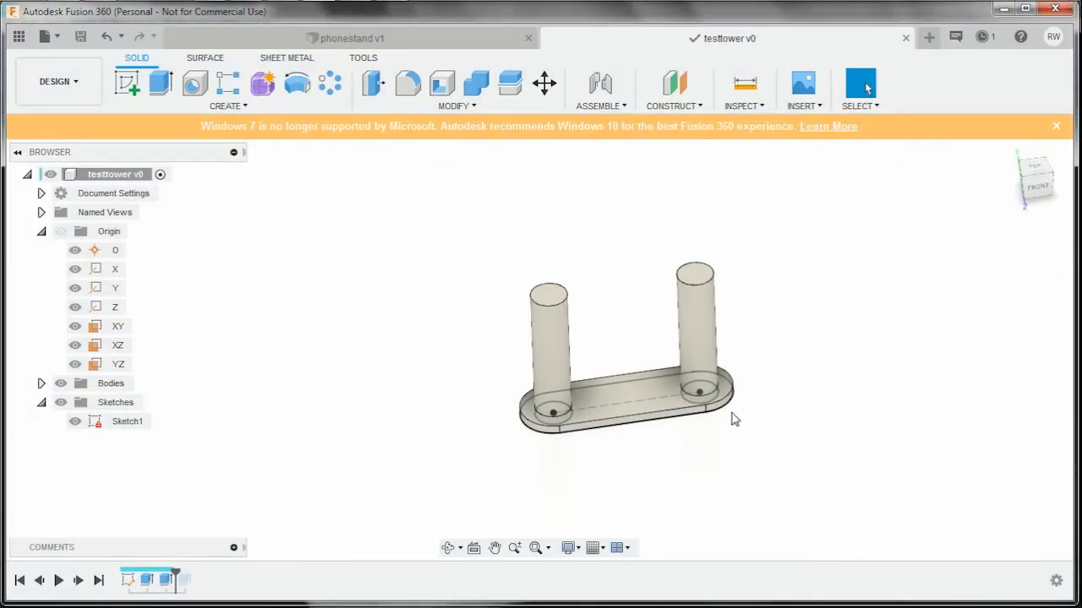
# Try to export the whole testtower component as a binary STL with high refinement.
pyautogui.scroll(4, 797, 355)
pyautogui.keyDown('shift'); pyautogui.moveTo(764, 394); pyautogui.dragTo(750, 391, button='middle'); pyautogui.keyUp('shift')
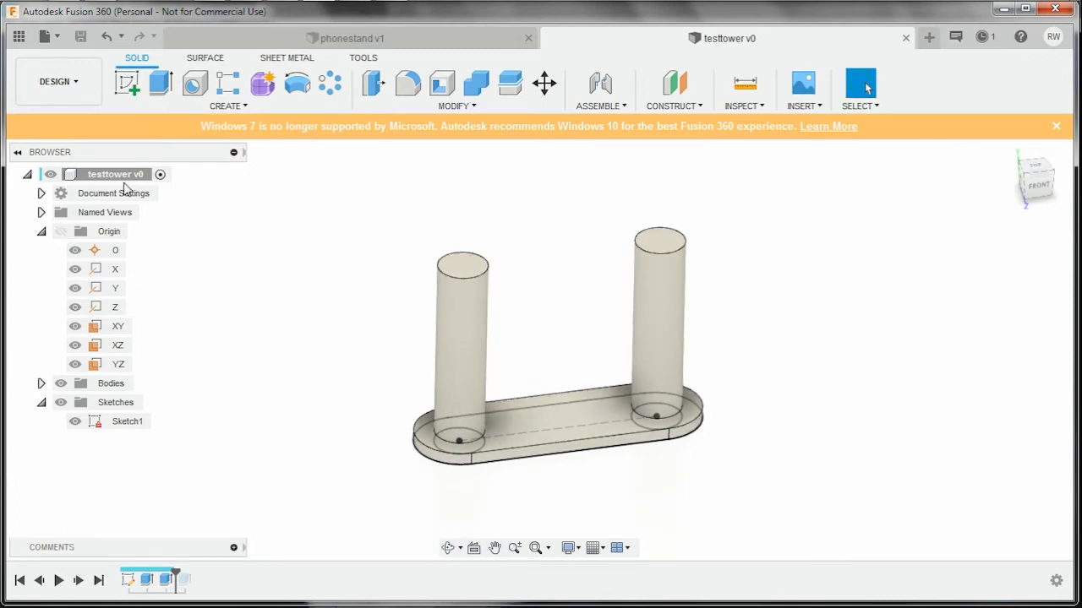
pyautogui.click(119, 174)
pyautogui.rightClick(123, 175)
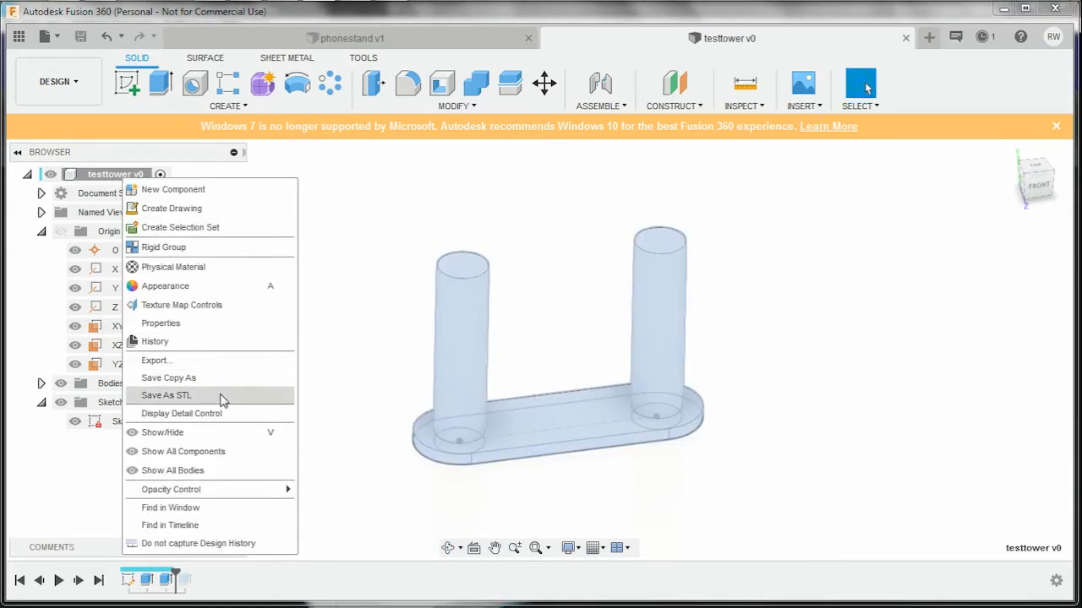
pyautogui.click(222, 397)
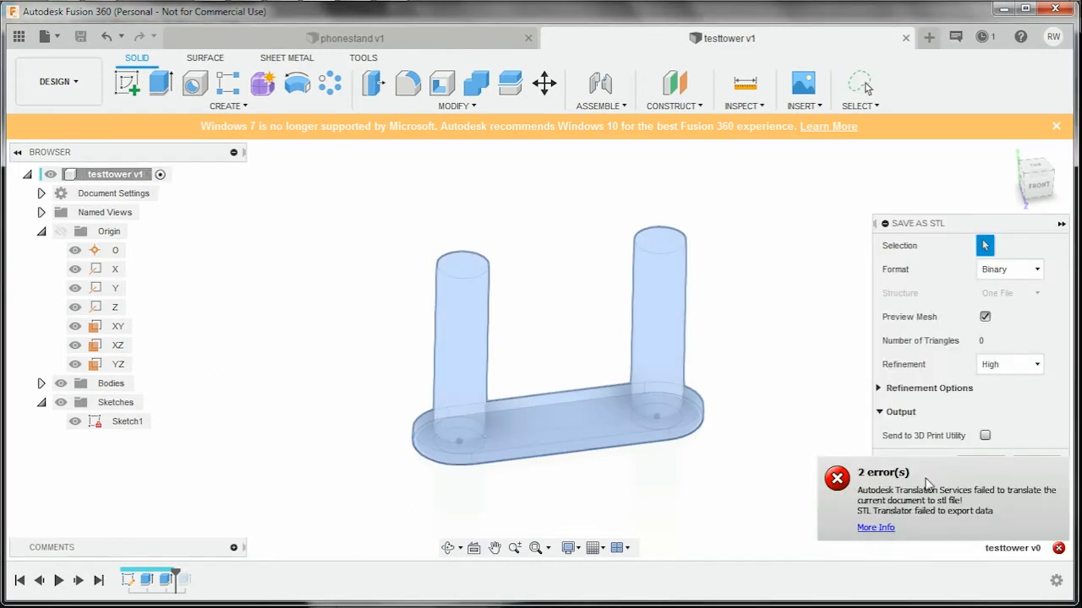
pyautogui.click(926, 516)
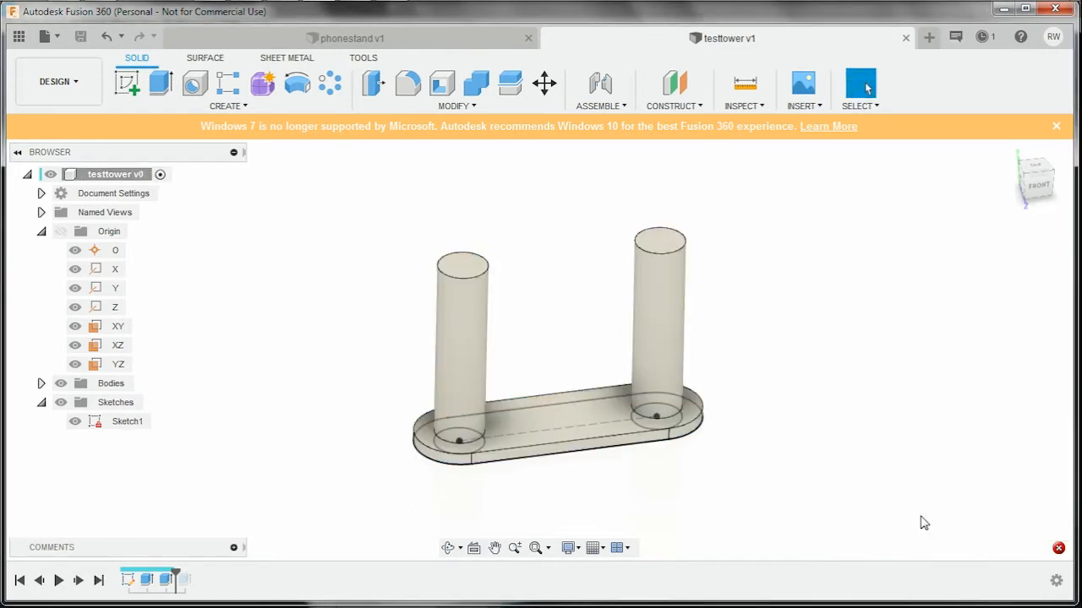
pyautogui.rightClick(126, 175)
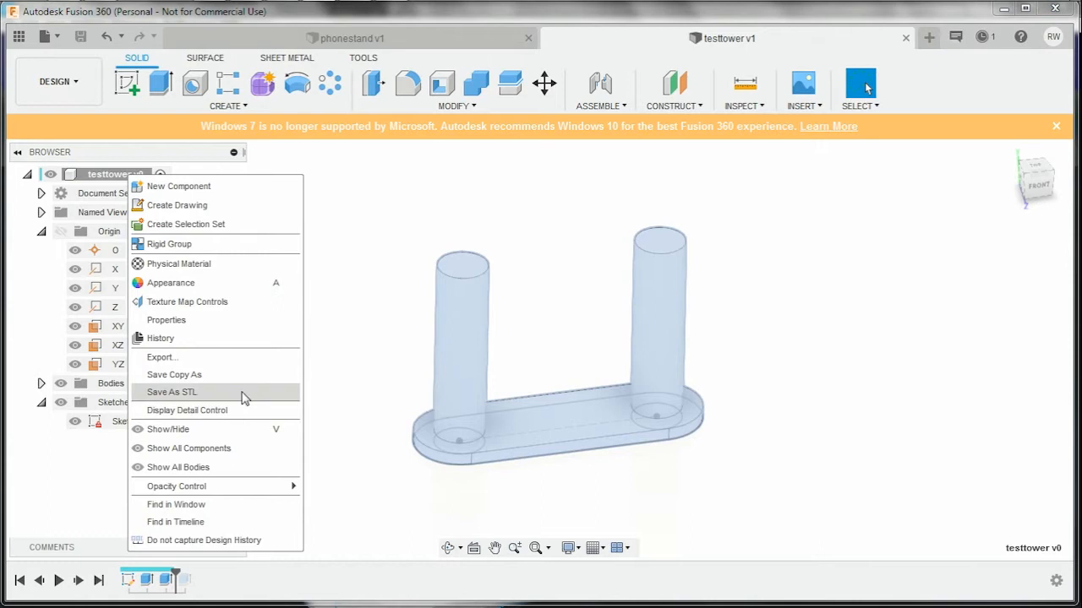
pyautogui.click(125, 180)
pyautogui.rightClick(110, 170)
pyautogui.press('Escape')
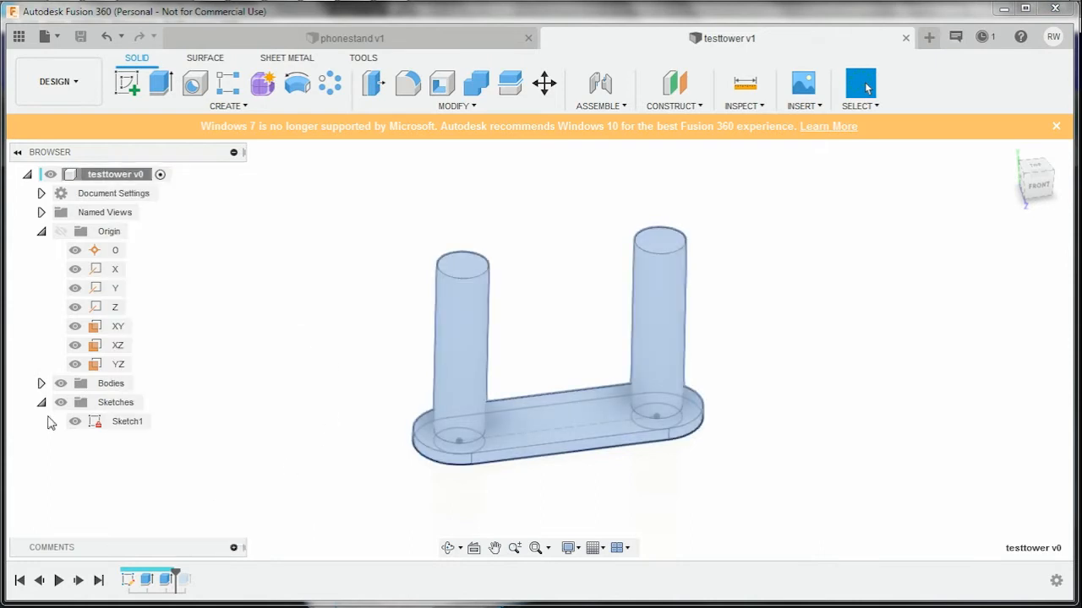
# Start the STL export of Body2 in binary format with high refinement, up to choosing the save location.
pyautogui.click(42, 384)
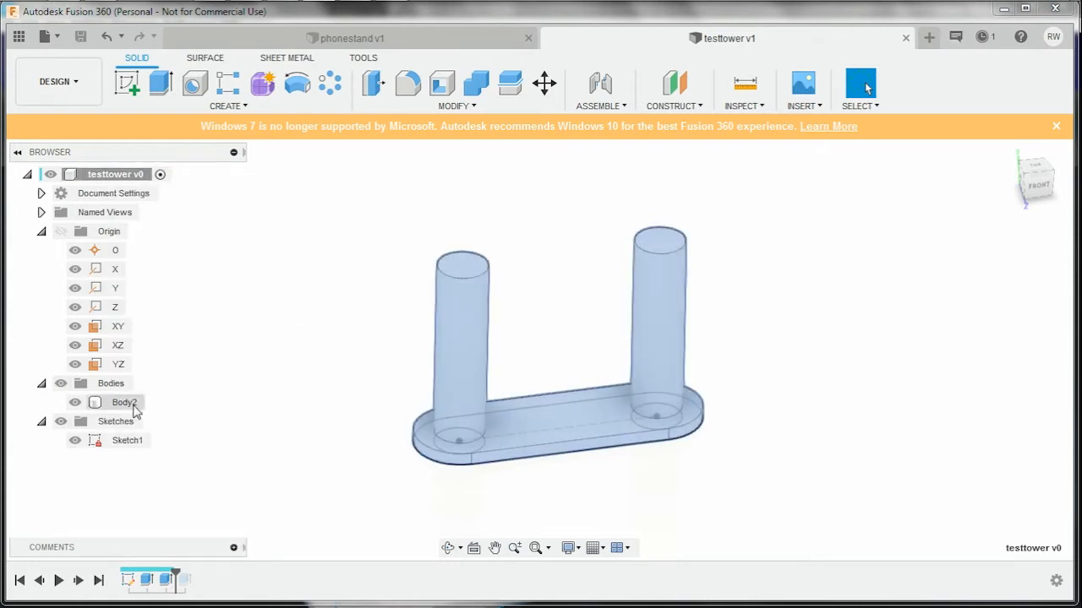
pyautogui.click(128, 405)
pyautogui.click(127, 405)
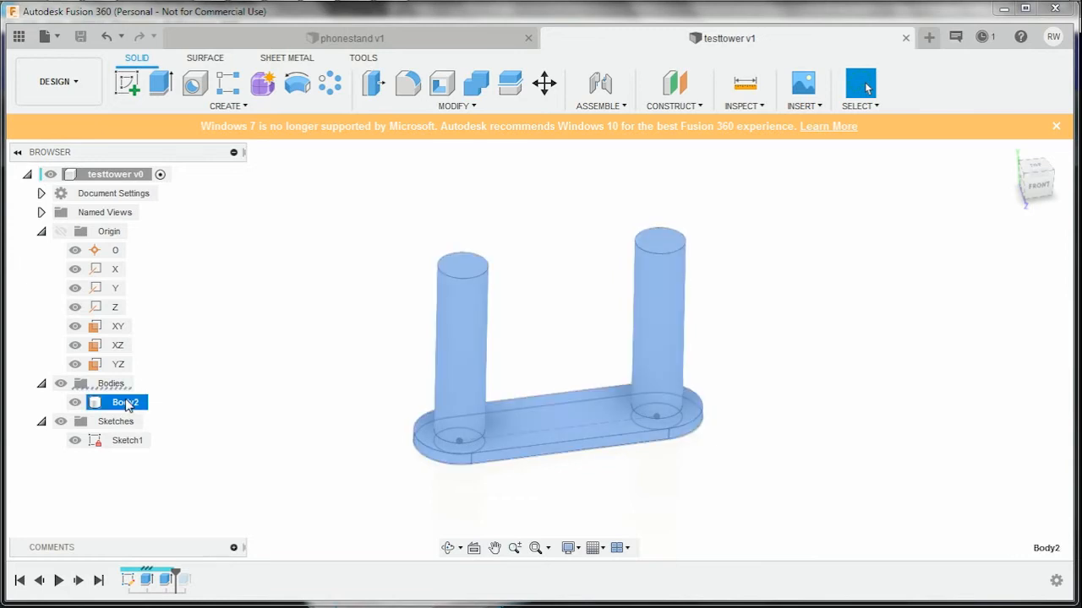
pyautogui.rightClick(126, 401)
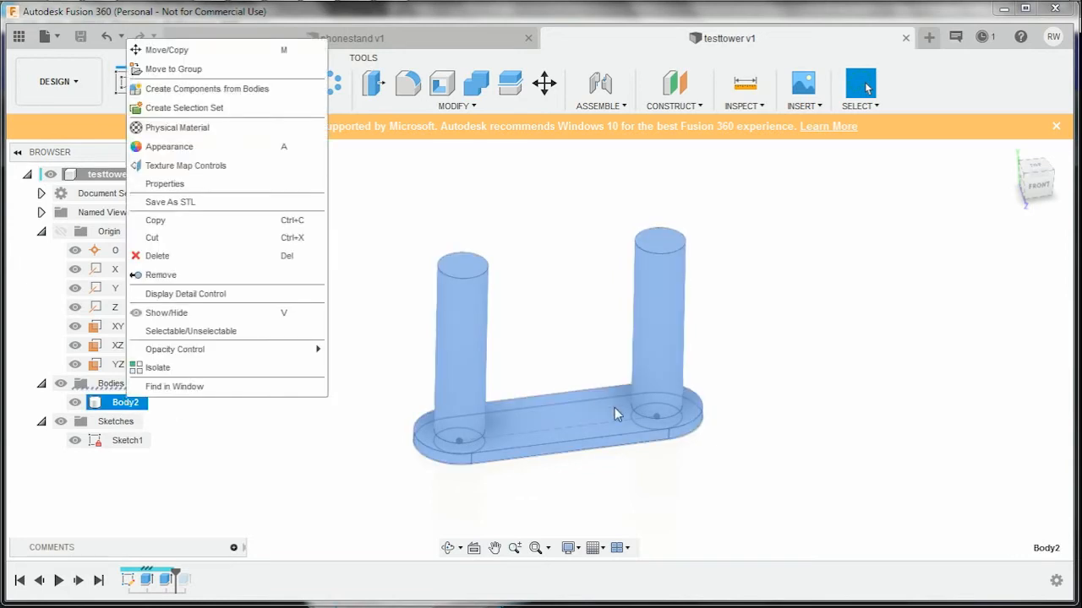
pyautogui.click(502, 413)
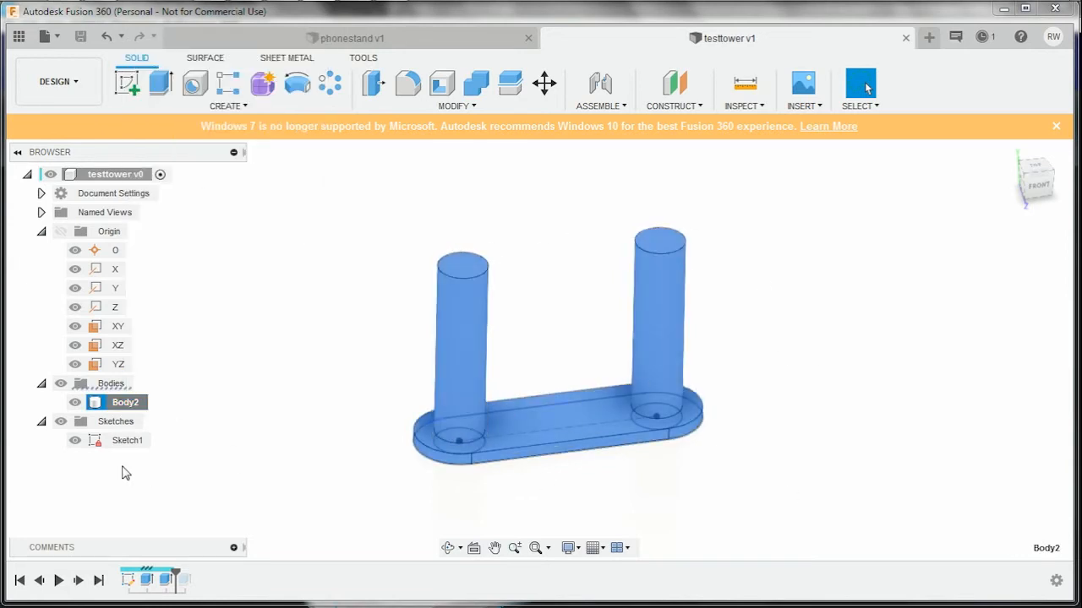
pyautogui.rightClick(136, 403)
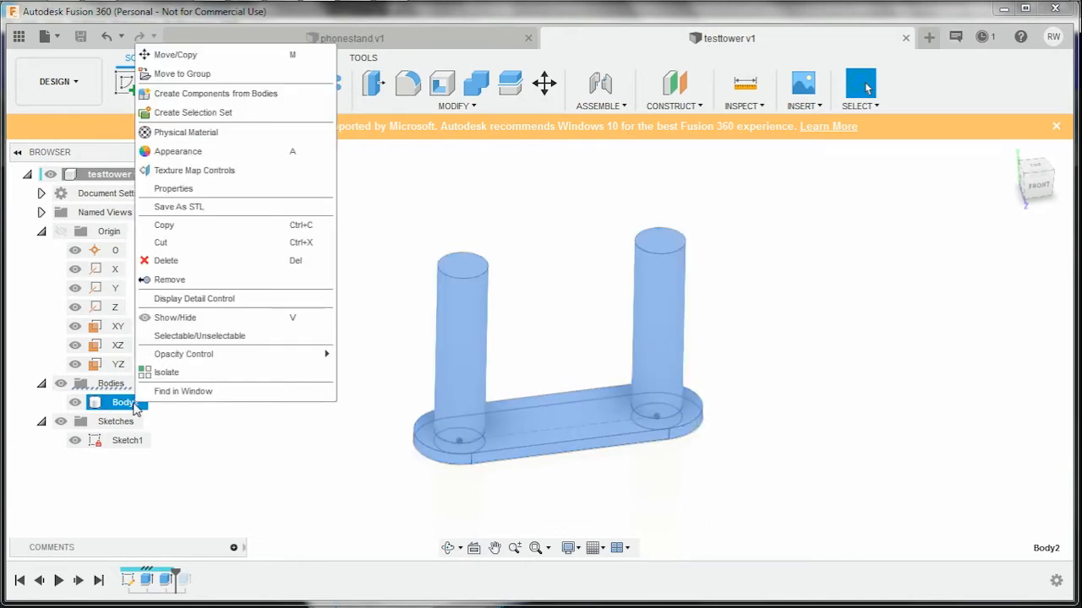
pyautogui.click(189, 211)
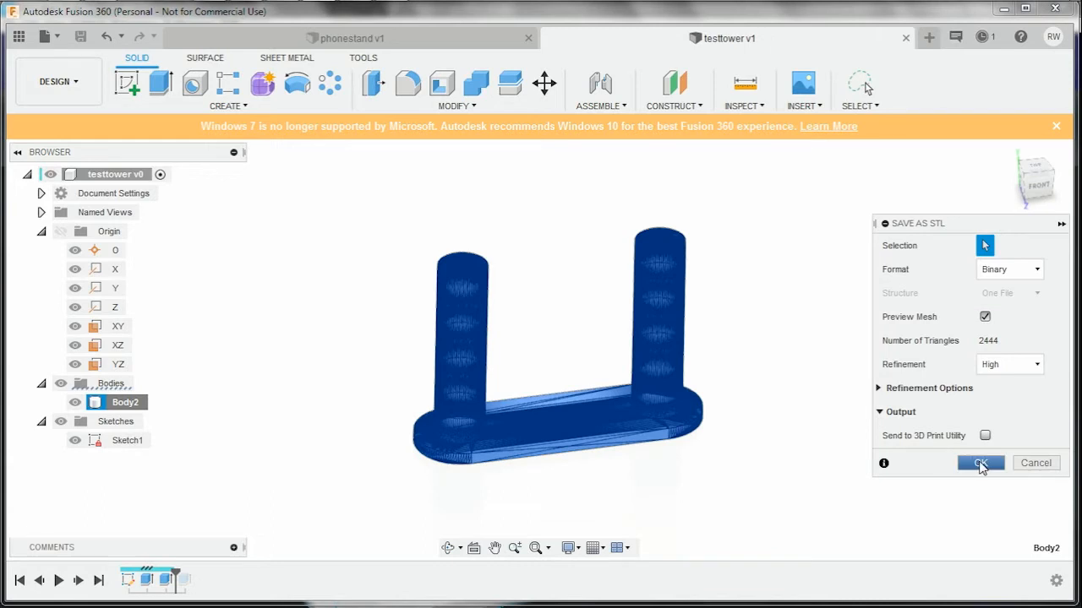
pyautogui.click(982, 464)
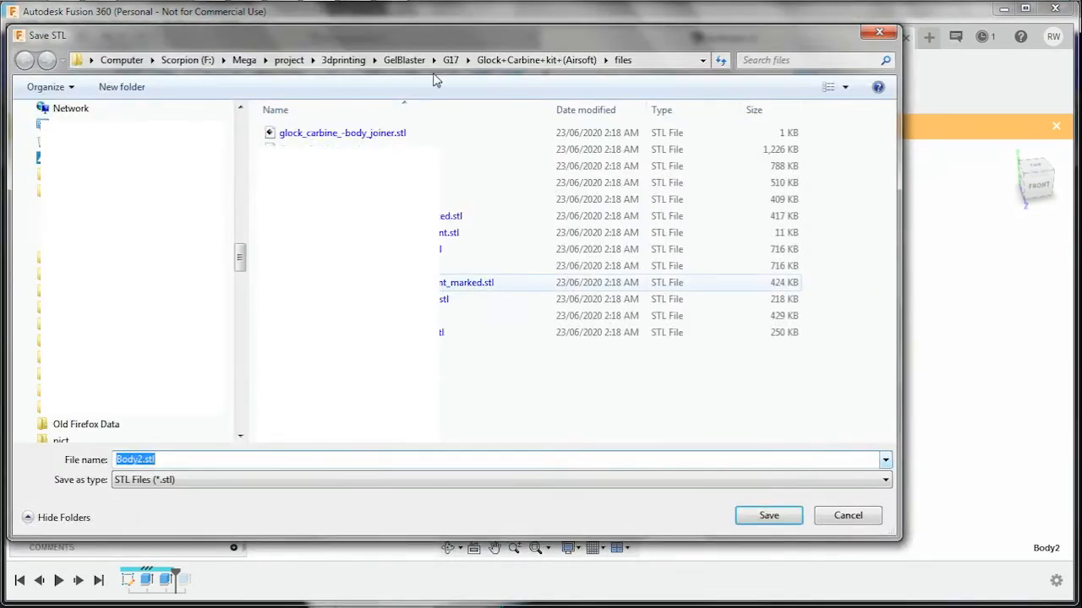
# Create a folder named youtube inside the 3dprinting folder and open it as the STL save location.
pyautogui.click(404, 60)
pyautogui.click(330, 63)
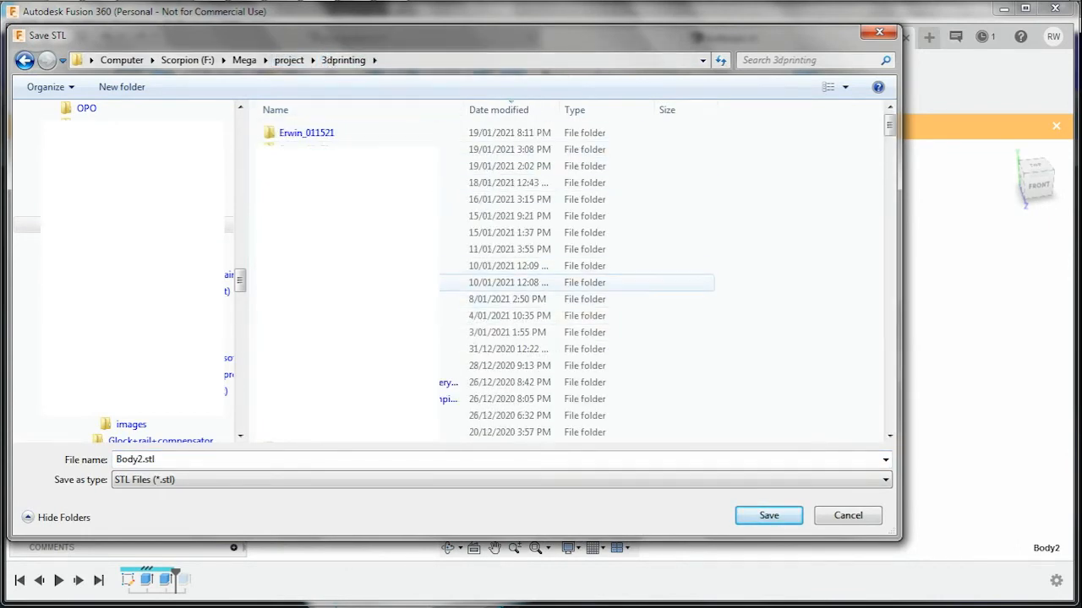
pyautogui.moveTo(238, 286); pyautogui.dragTo(238, 282)
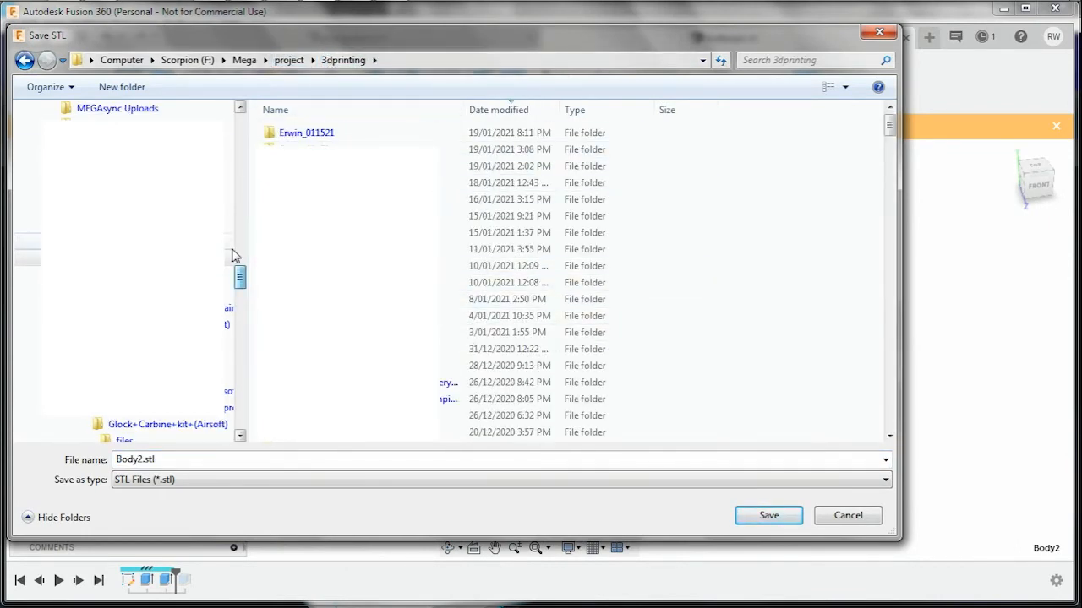
pyautogui.click(124, 88)
pyautogui.write('youtube')
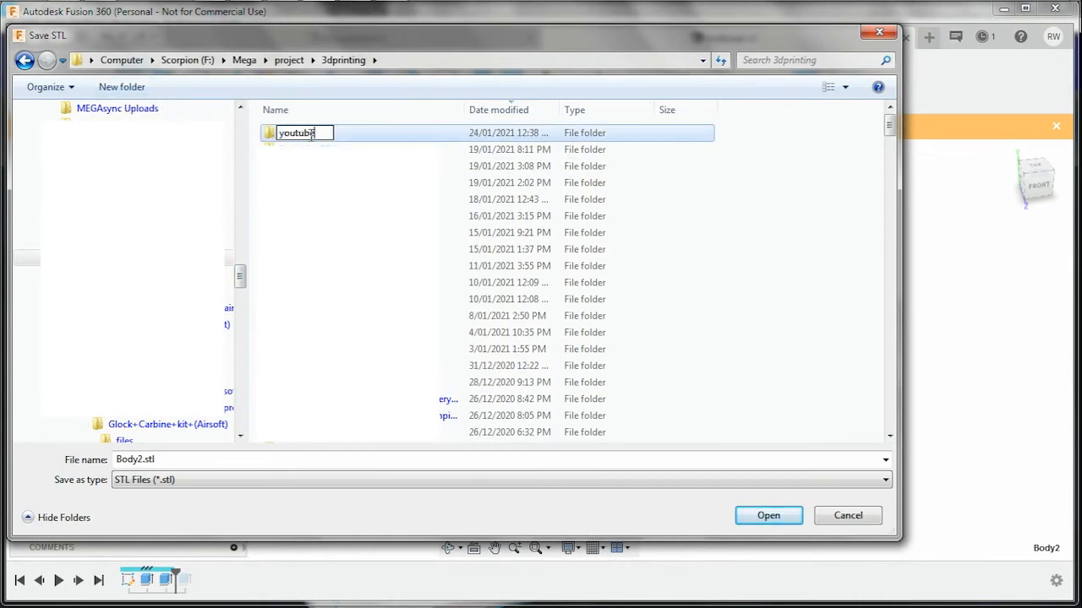
pyautogui.press('Return')
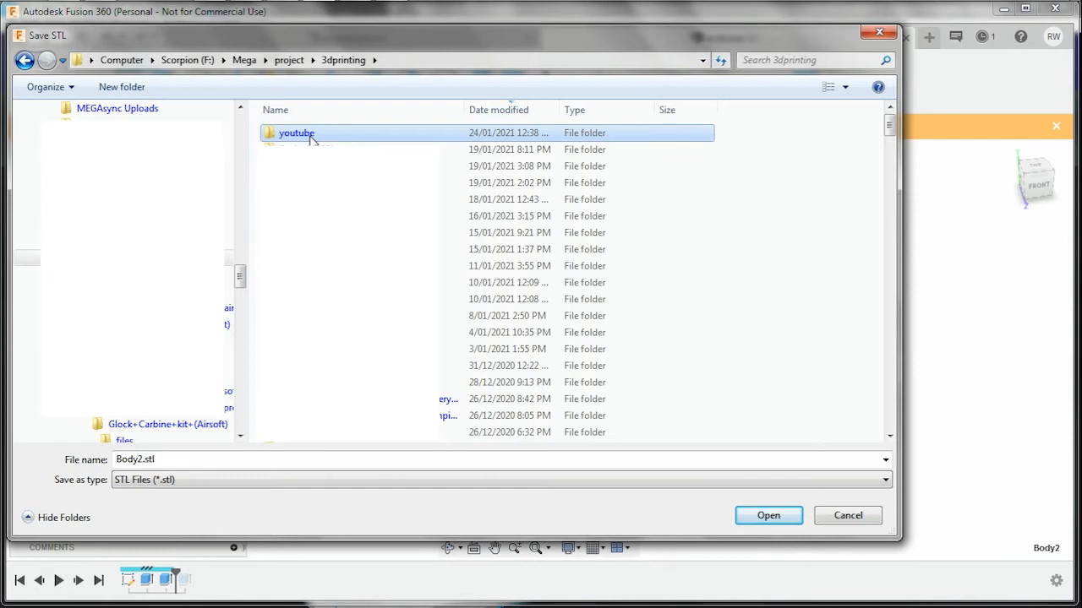
pyautogui.doubleClick(310, 136)
# Save the Body2 STL as testtower in the youtube folder.
pyautogui.rightClick(313, 199)
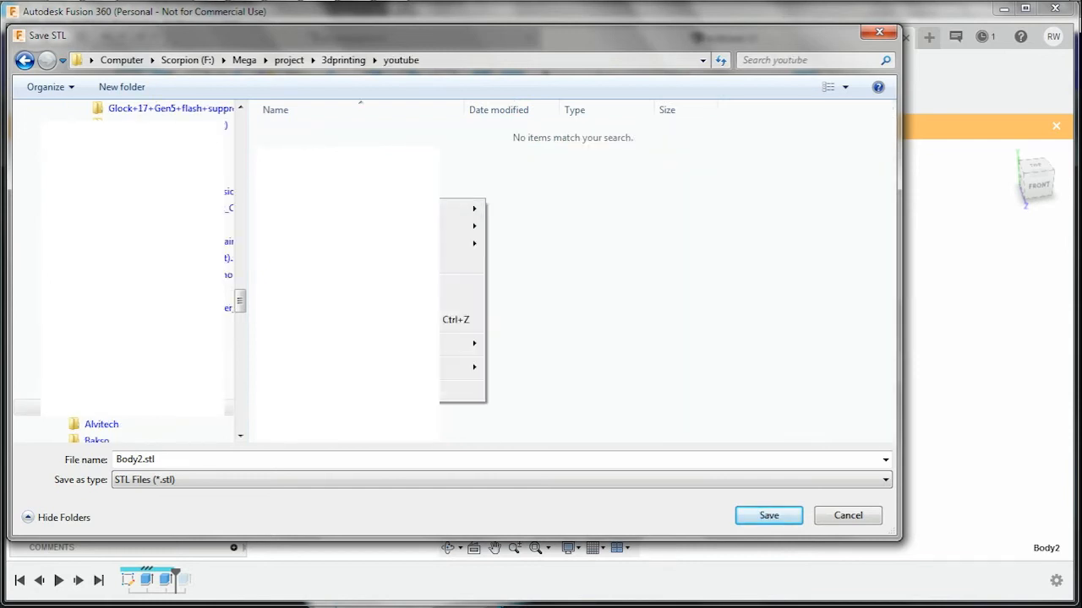
pyautogui.click(287, 338)
pyautogui.click(175, 465)
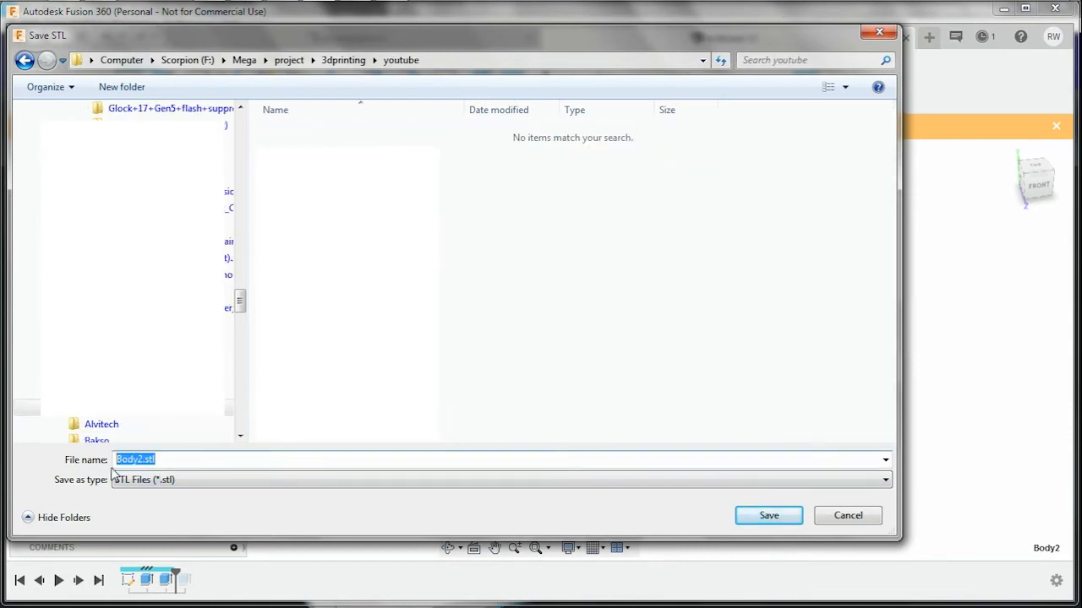
pyautogui.write('testtower')
pyautogui.press('Return')
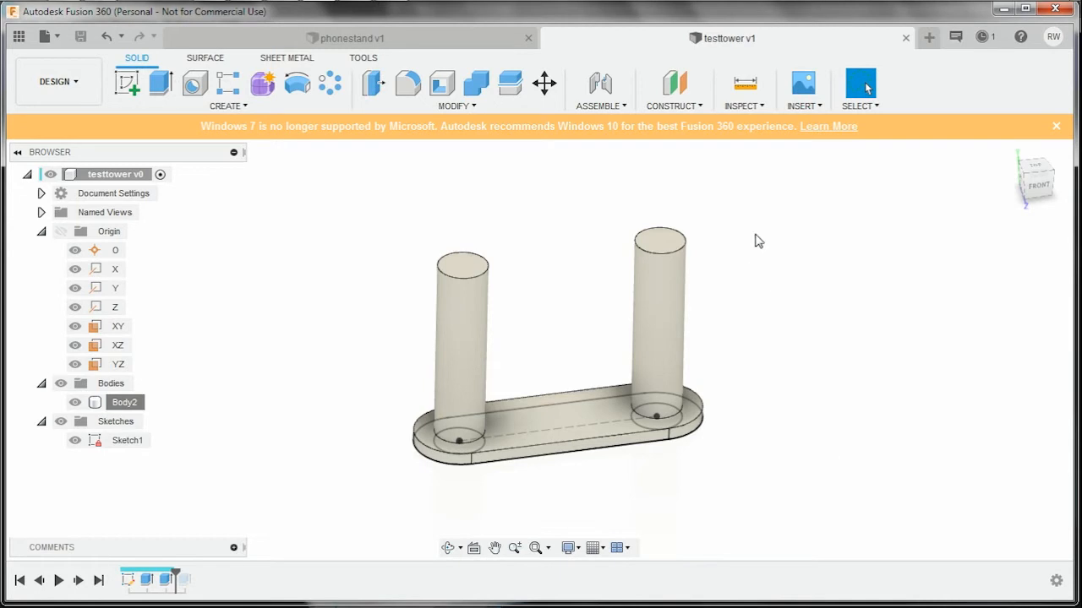
# Switch to the open phonestand design and view the stand at an angle.
pyautogui.moveTo(715, 268)
pyautogui.keyDown('shift'); pyautogui.mouseDown(button='middle')
pyautogui.moveTo(696, 256)
pyautogui.moveTo(703, 261)
pyautogui.mouseUp(button='middle'); pyautogui.keyUp('shift')
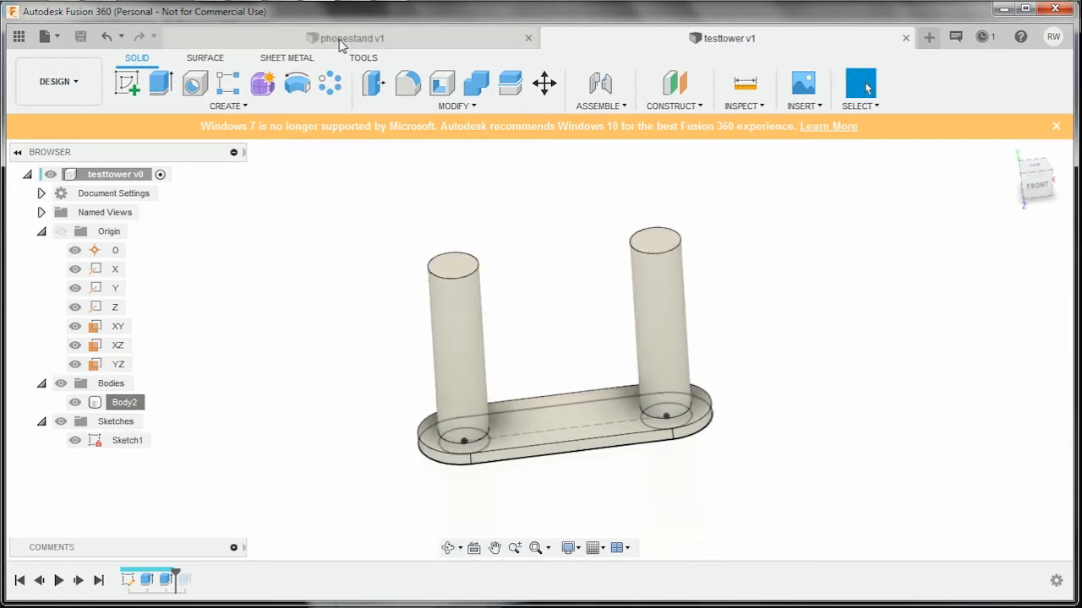
pyautogui.click(340, 38)
pyautogui.keyDown('shift'); pyautogui.moveTo(655, 425); pyautogui.dragTo(680, 405, button='middle'); pyautogui.keyUp('shift')
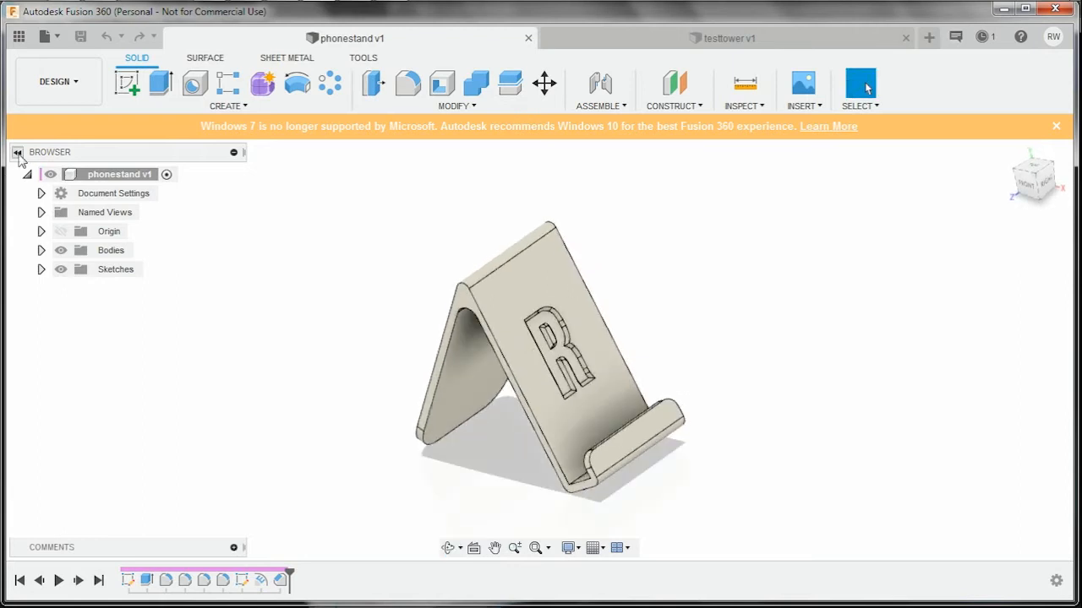
pyautogui.rightClick(118, 175)
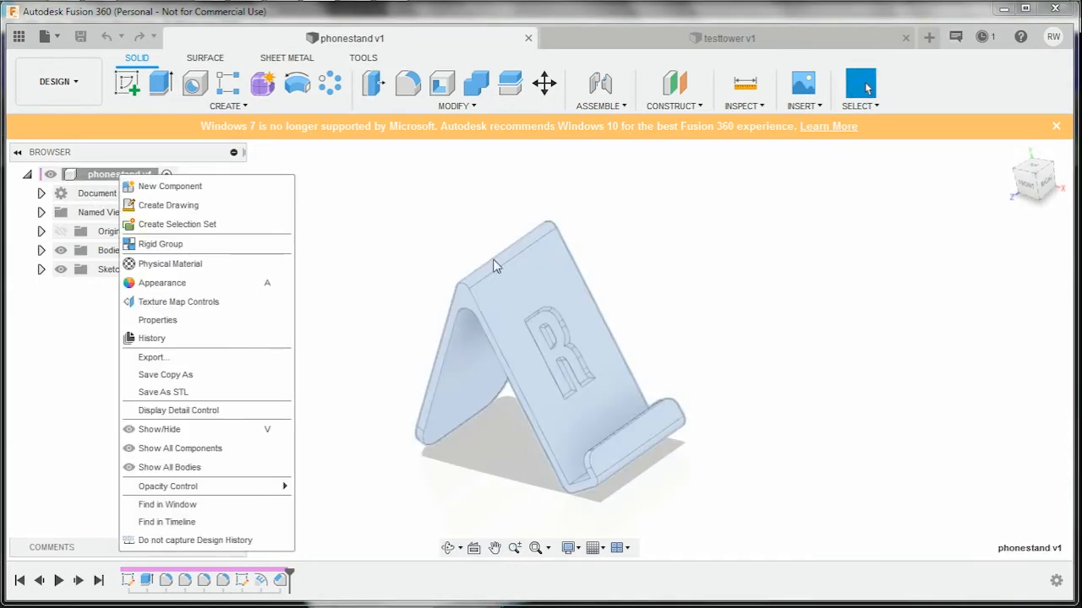
pyautogui.click(377, 202)
pyautogui.rightClick(132, 176)
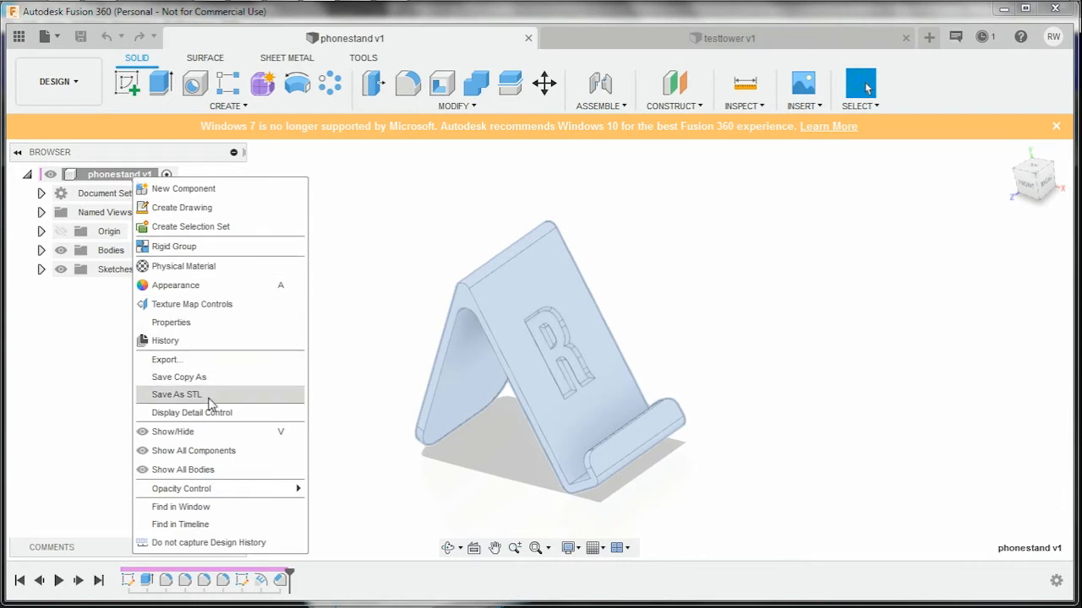
pyautogui.click(478, 161)
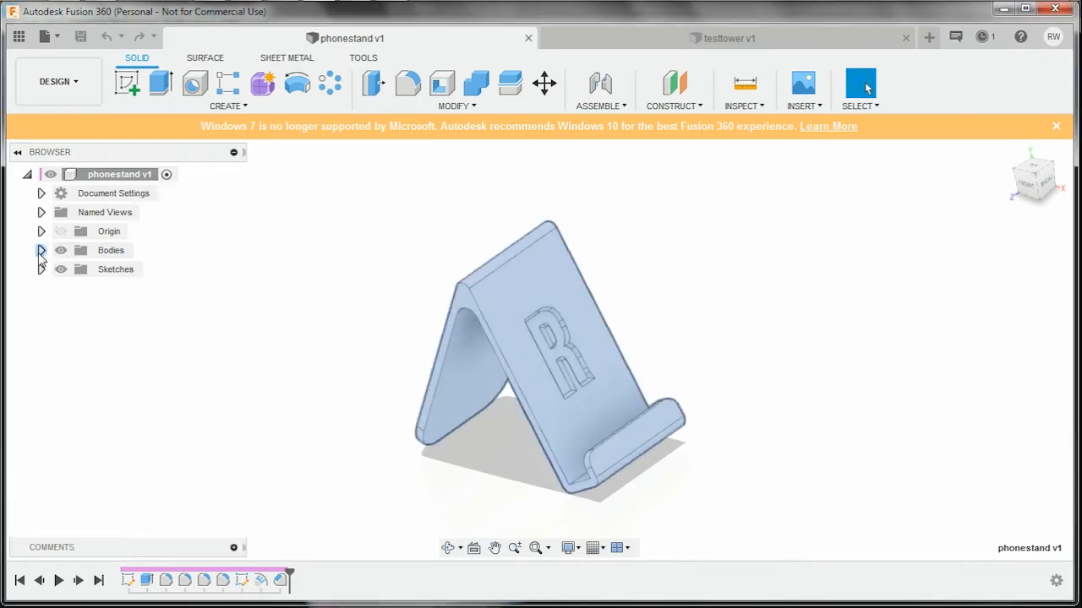
# Rename Body1 of the phonestand design as phonestand.
pyautogui.click(40, 251)
pyautogui.click(118, 269)
pyautogui.rightClick(121, 272)
pyautogui.click(448, 203)
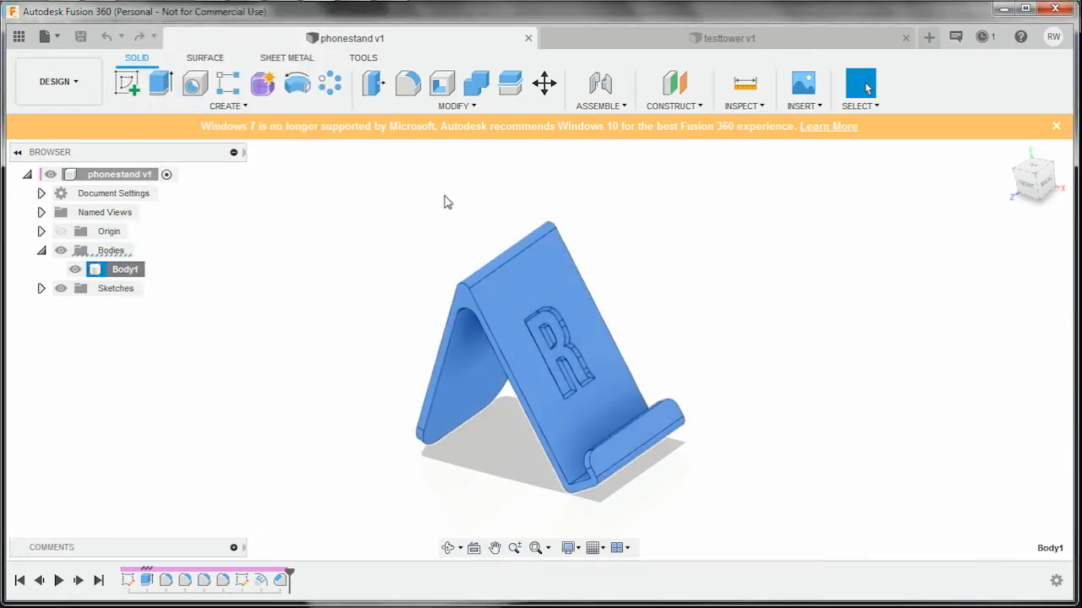
pyautogui.click(124, 273)
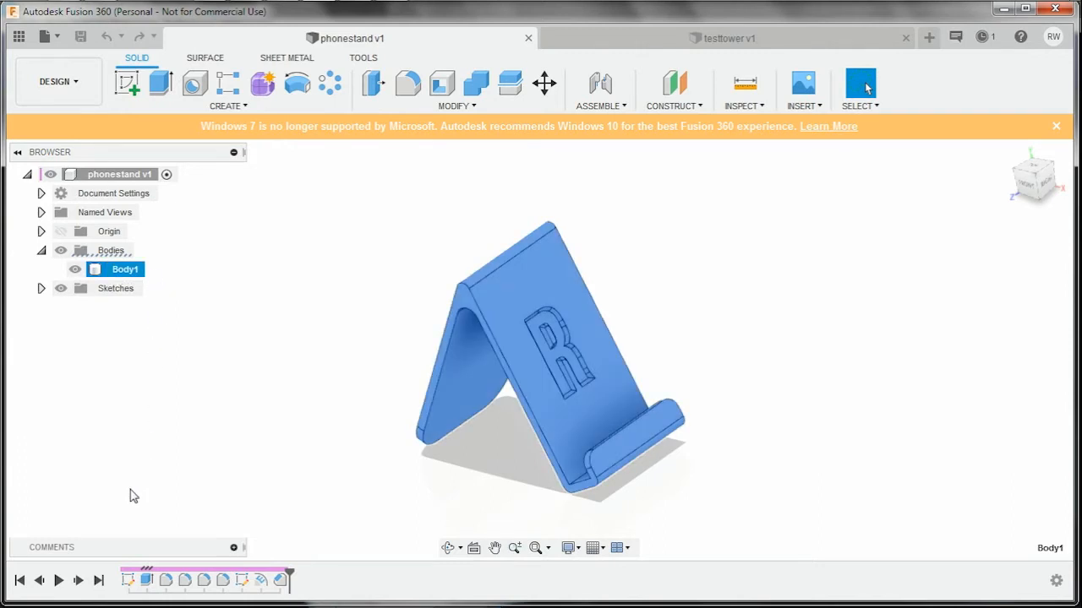
pyautogui.doubleClick(118, 269)
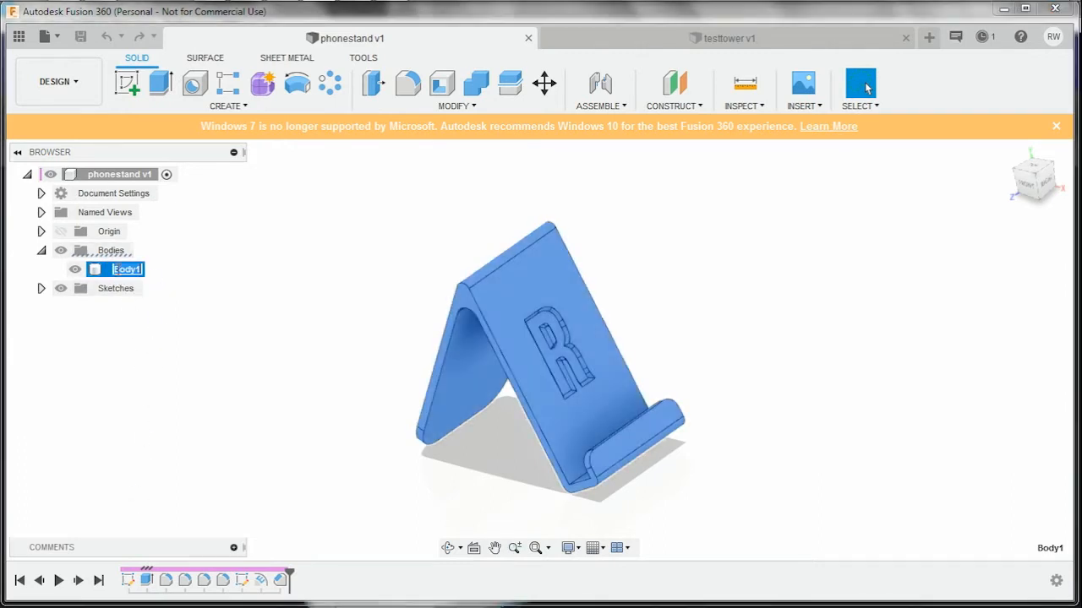
pyautogui.click(191, 273)
pyautogui.click(128, 273)
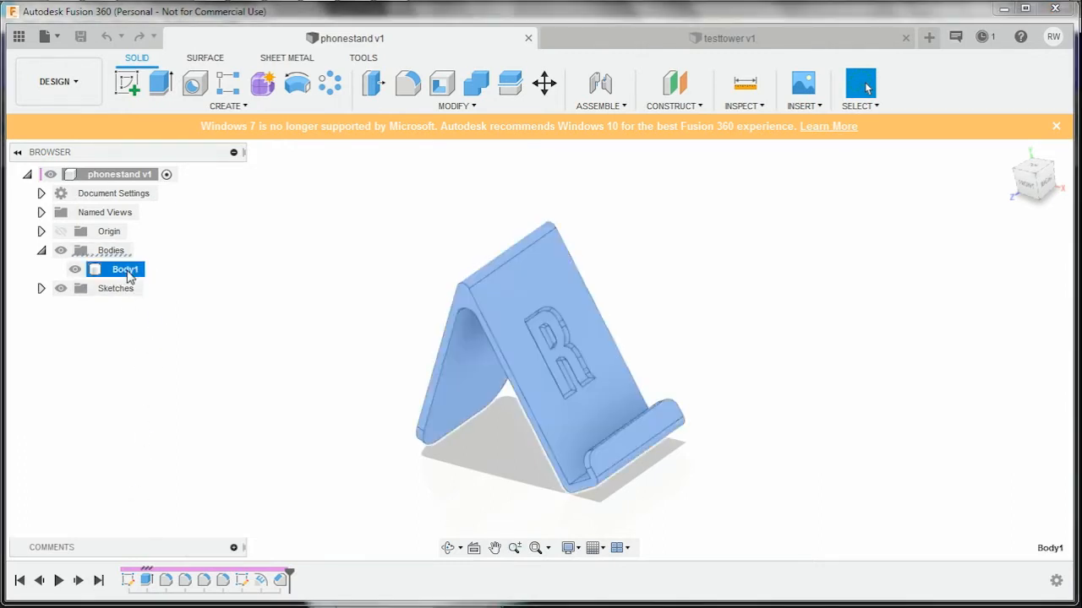
pyautogui.click(127, 270)
pyautogui.write('phonestand')
pyautogui.press('Return')
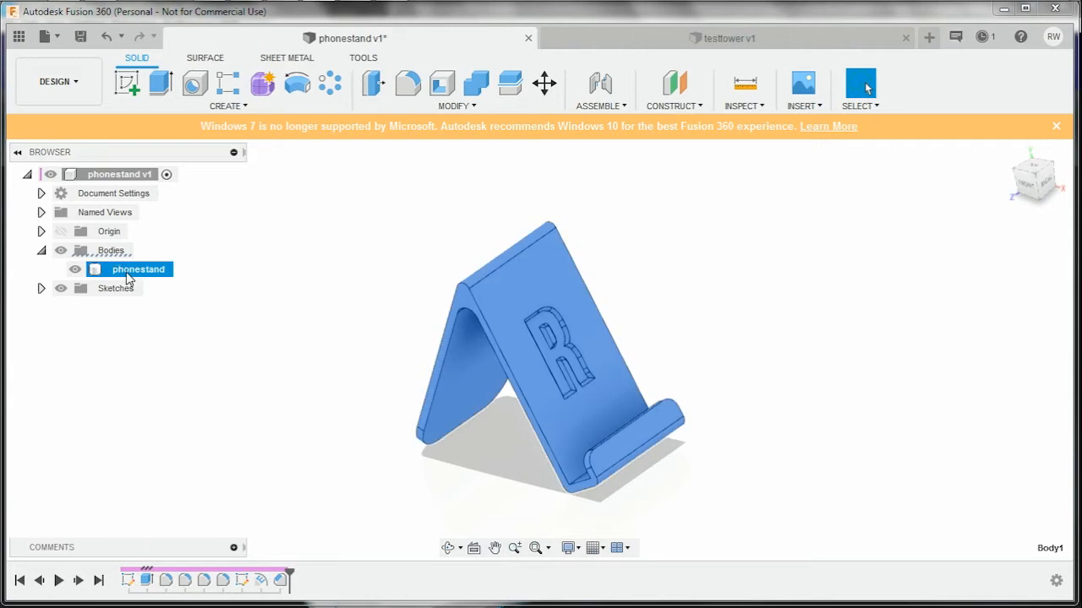
pyautogui.rightClick(127, 271)
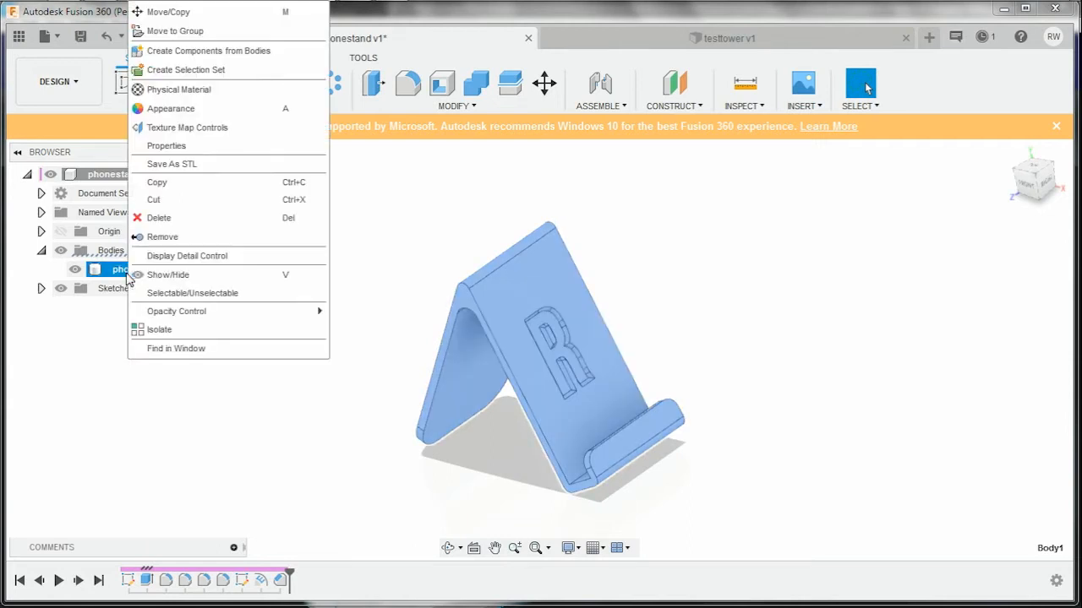
pyautogui.click(209, 164)
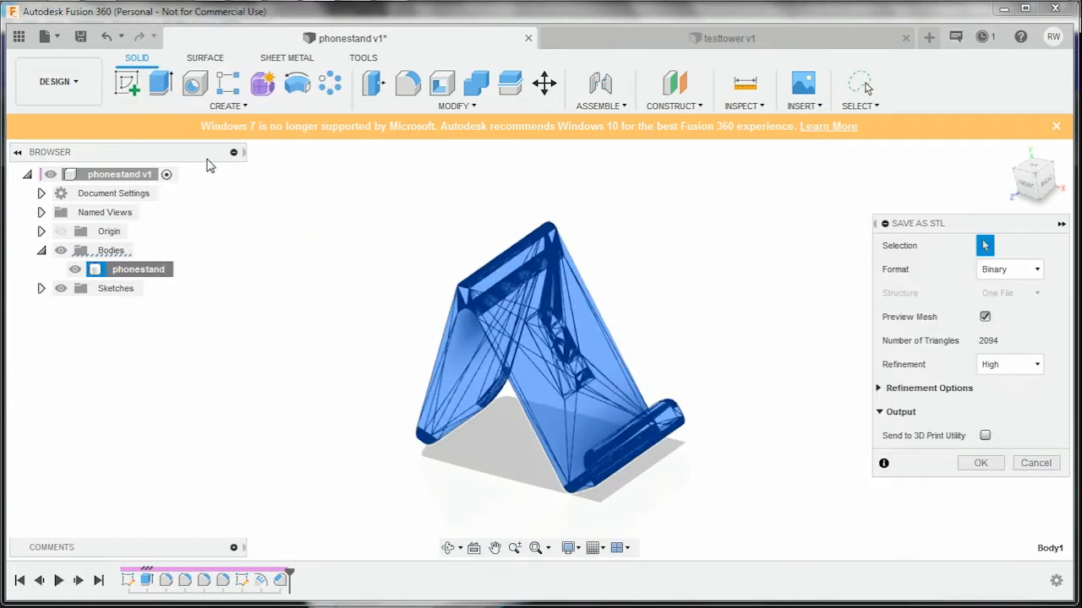
pyautogui.click(979, 465)
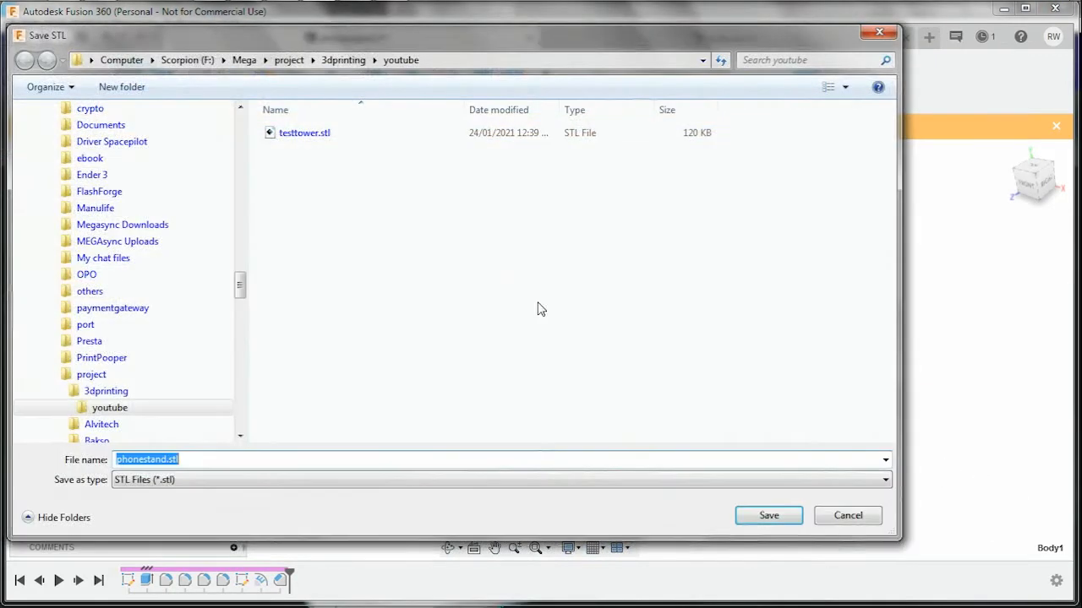
pyautogui.click(850, 519)
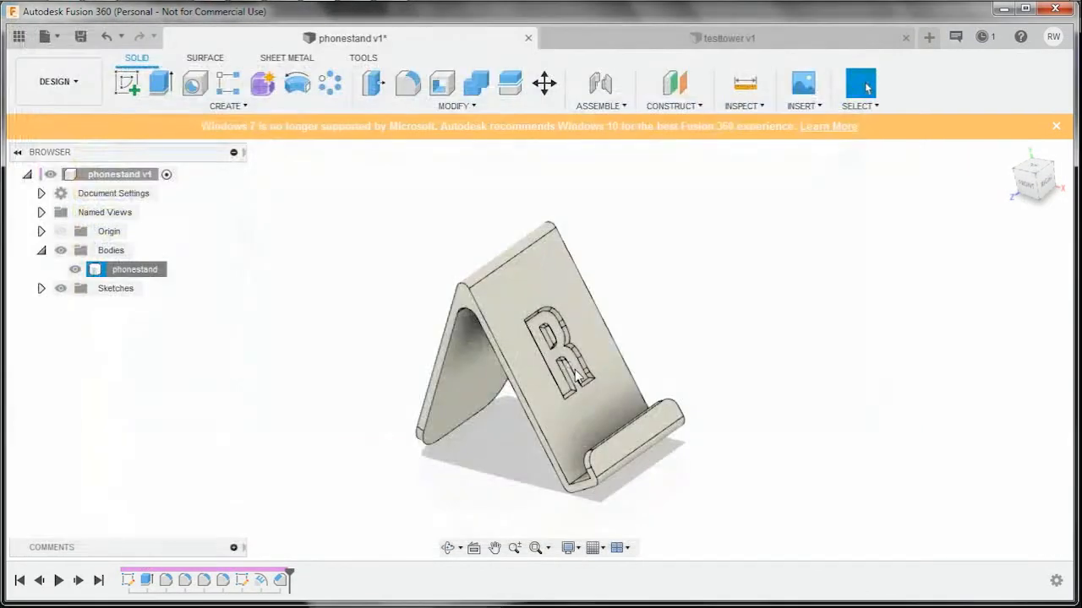
# Export the phonestand body as a binary STL with high refinement, saved as phonestand.stl in the youtube folder.
pyautogui.rightClick(145, 272)
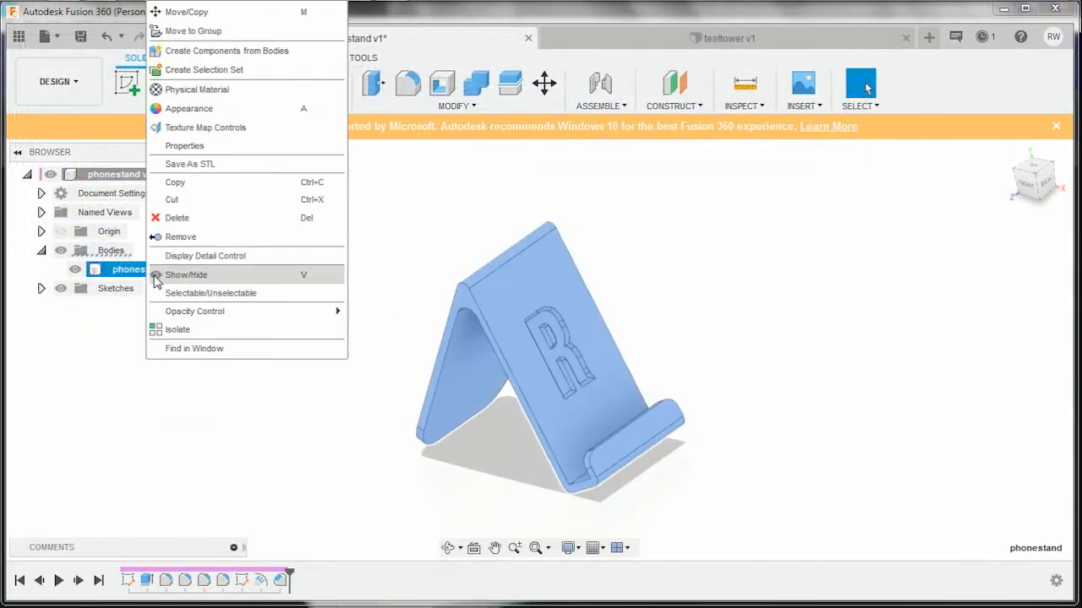
pyautogui.click(230, 164)
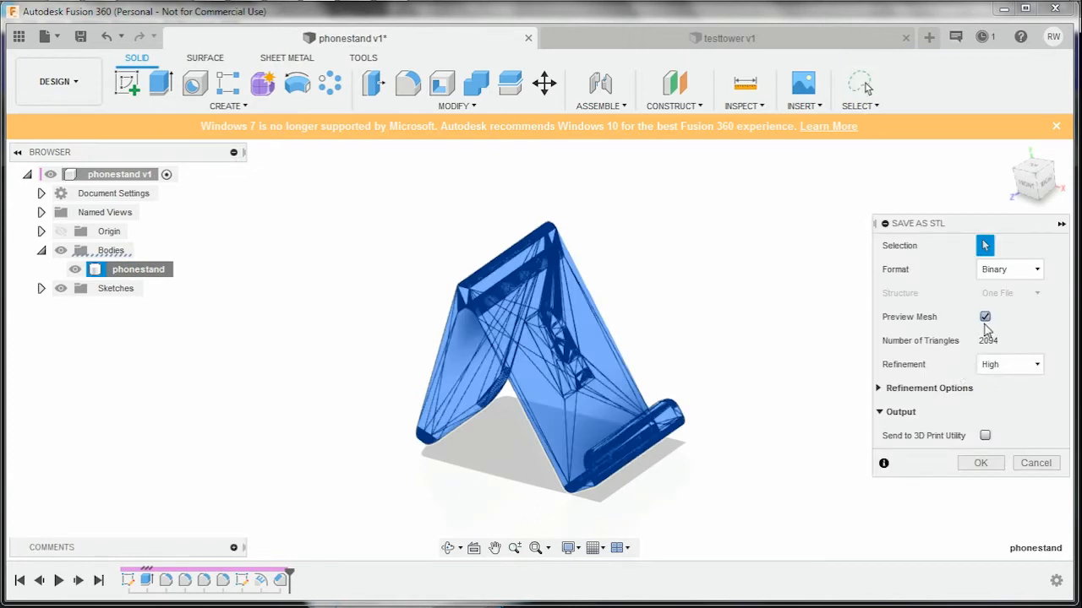
pyautogui.click(1014, 369)
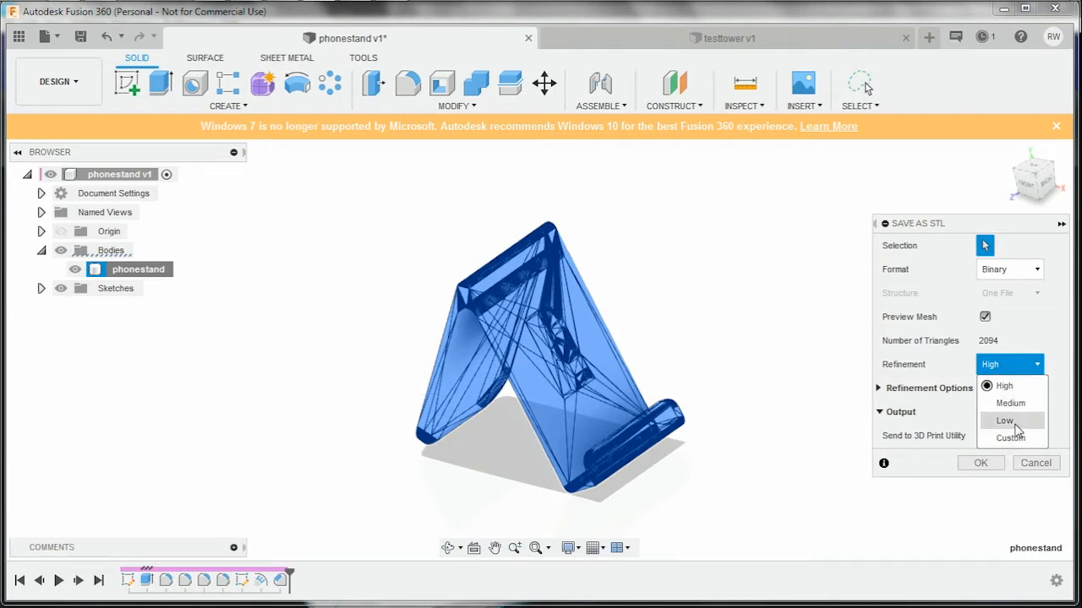
pyautogui.click(1025, 333)
pyautogui.click(1022, 364)
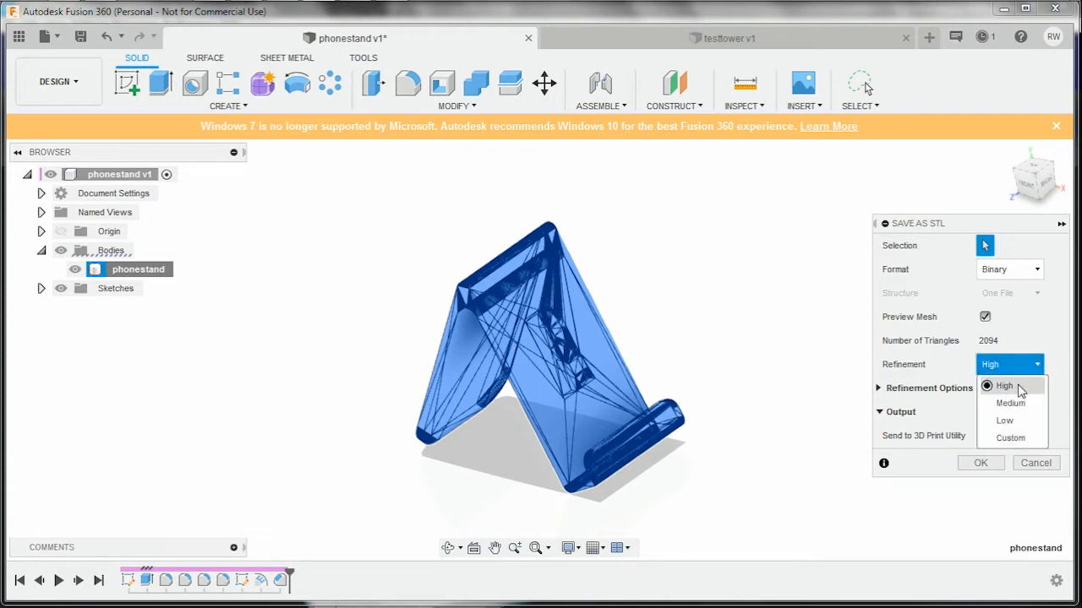
pyautogui.click(1031, 326)
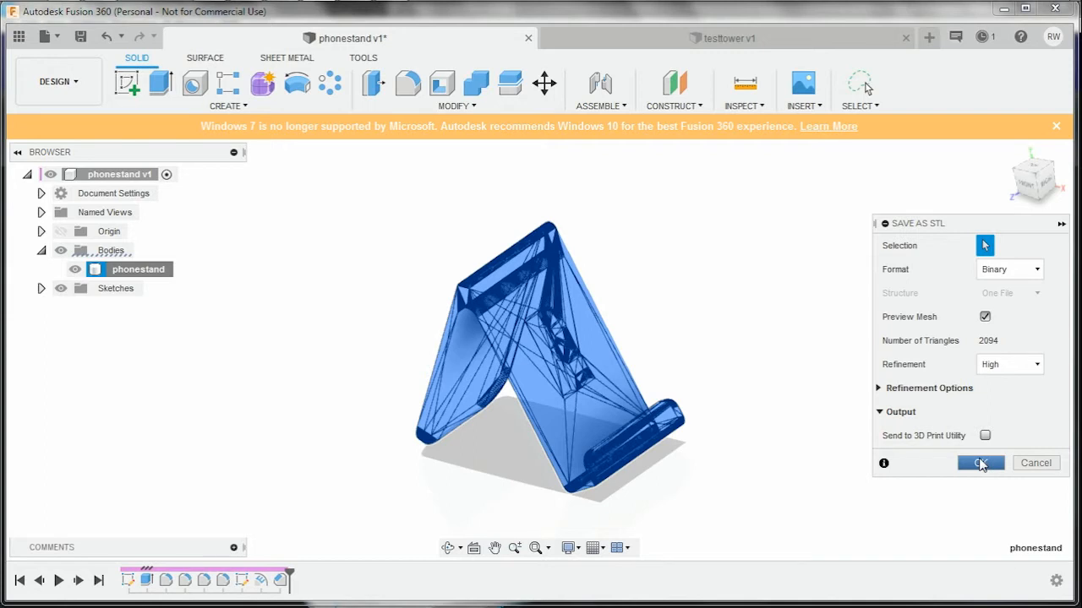
pyautogui.click(980, 464)
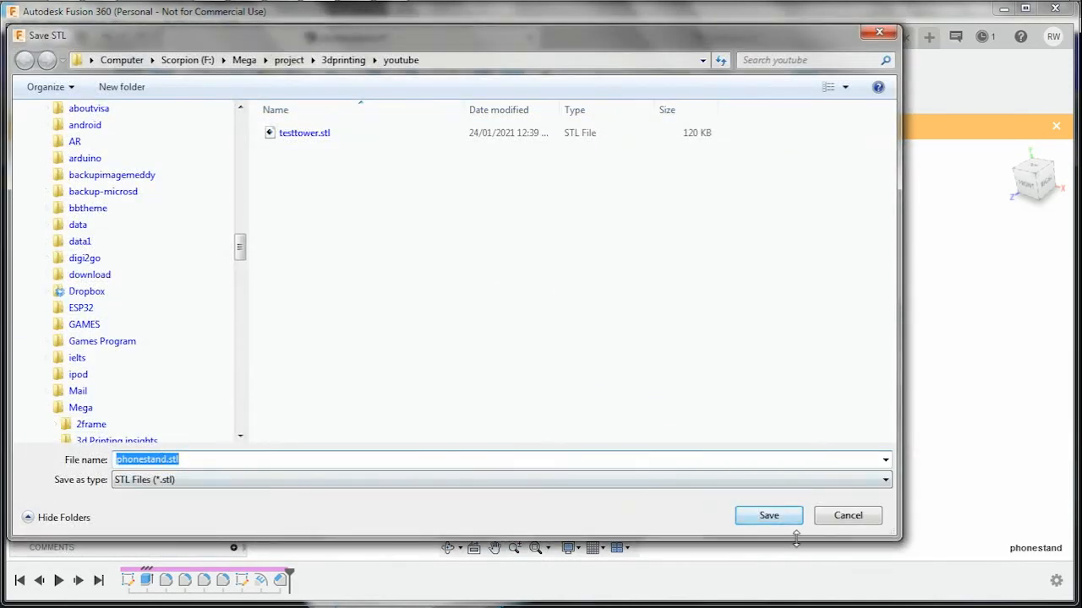
pyautogui.click(778, 516)
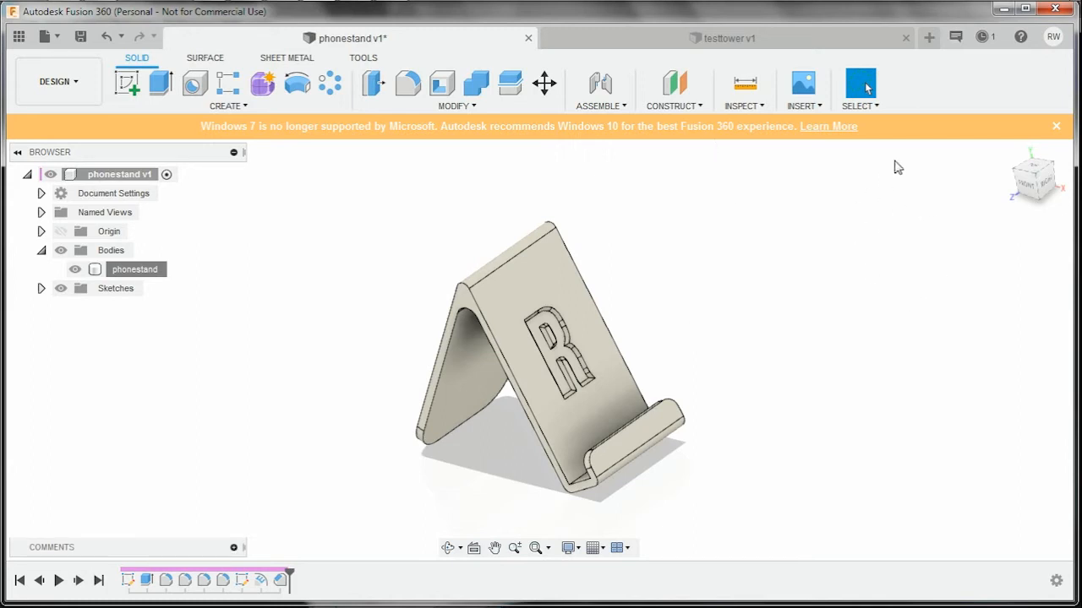
# Switch to Ultimaker Cura and close the print settings to clear the view of the build plate.
pyautogui.moveTo(423, 10)
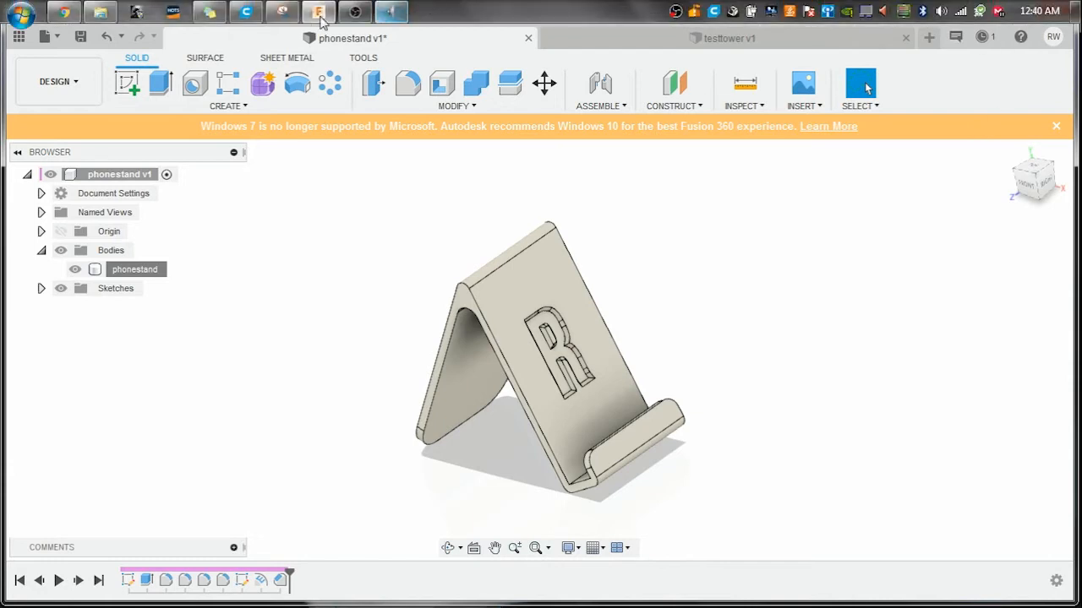
pyautogui.click(252, 13)
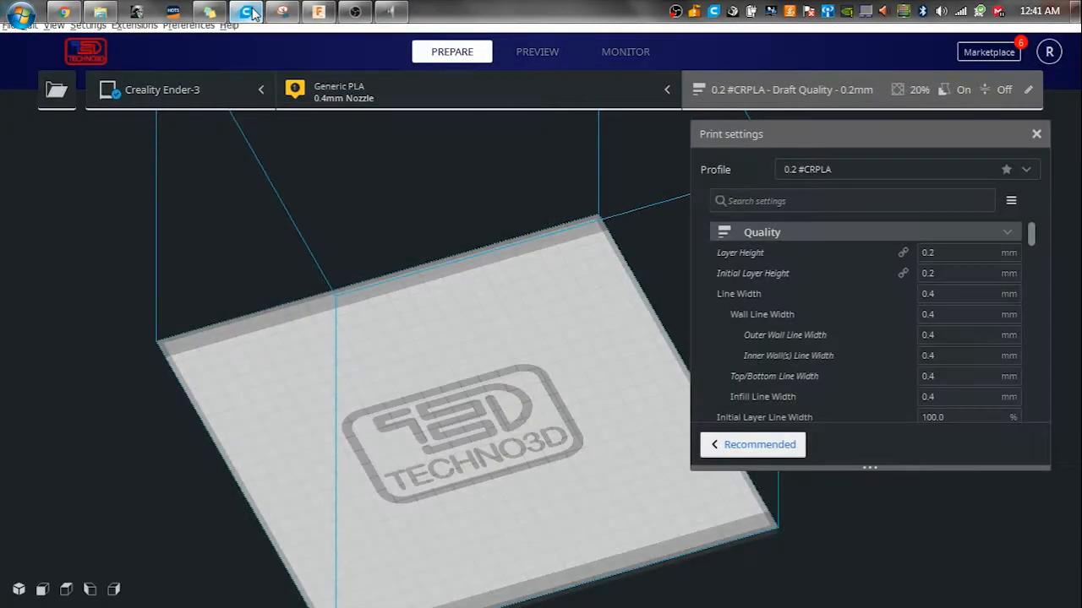
pyautogui.click(1038, 133)
# Examine the empty Ender-3 build plate from different distances and angles.
pyautogui.scroll(-2, 424, 471)
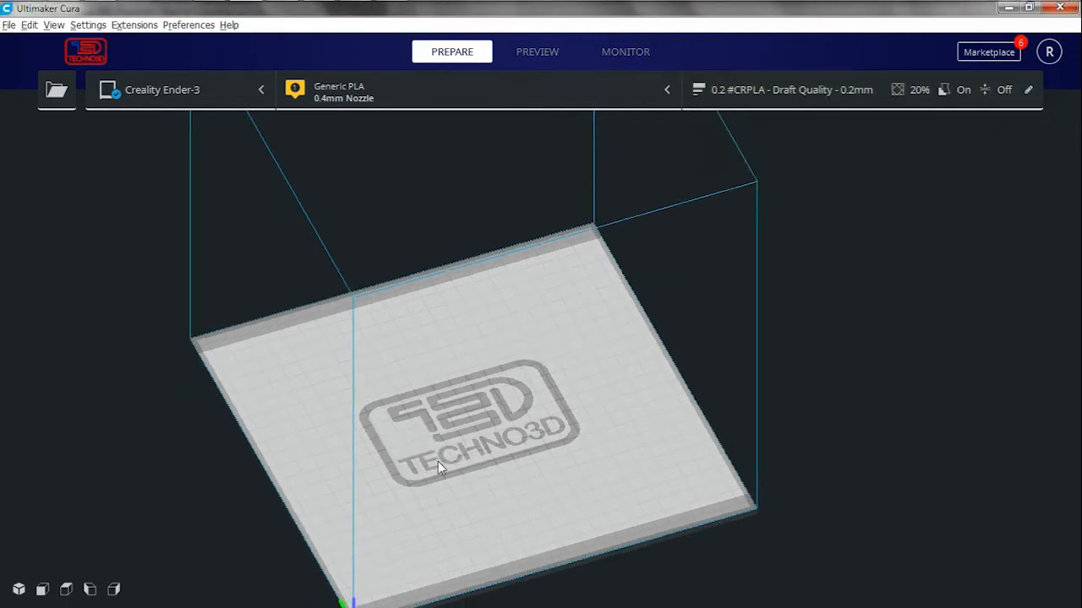
pyautogui.scroll(5, 435, 463)
pyautogui.moveTo(456, 433); pyautogui.dragTo(490, 448, button='middle')
pyautogui.scroll(1, 500, 456)
pyautogui.moveTo(500, 456)
pyautogui.mouseDown(button='right')
pyautogui.moveTo(506, 426)
pyautogui.moveTo(504, 446)
pyautogui.mouseUp(button='right')
pyautogui.scroll(-3, 499, 441)
pyautogui.moveTo(496, 440); pyautogui.dragTo(479, 413, button='middle')
pyautogui.scroll(3, 484, 465)
pyautogui.moveTo(484, 466); pyautogui.dragTo(477, 399, button='middle')
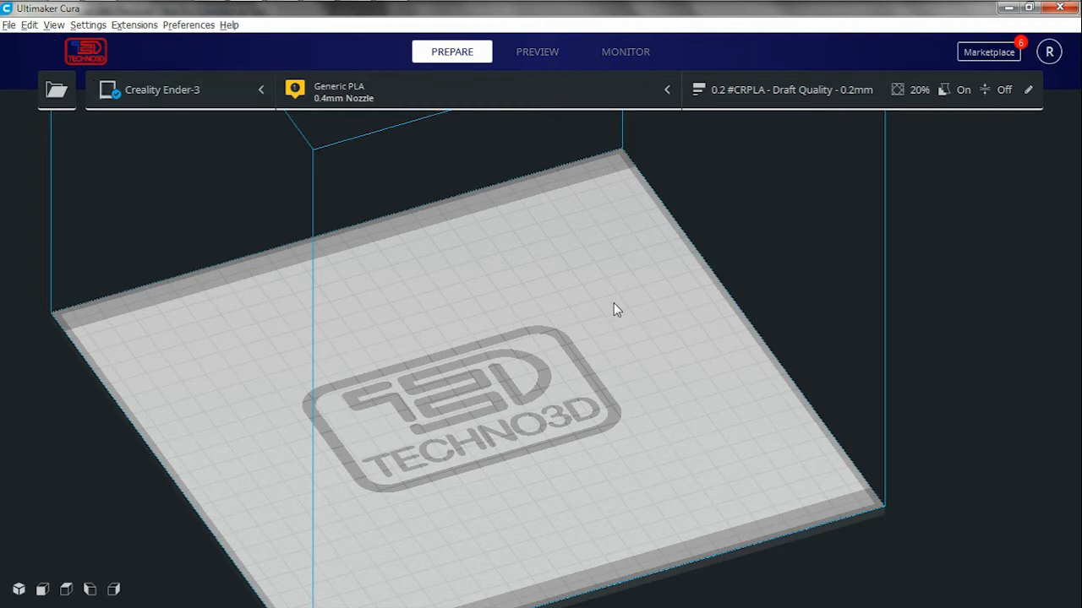
pyautogui.moveTo(598, 370); pyautogui.dragTo(606, 353, button='right')
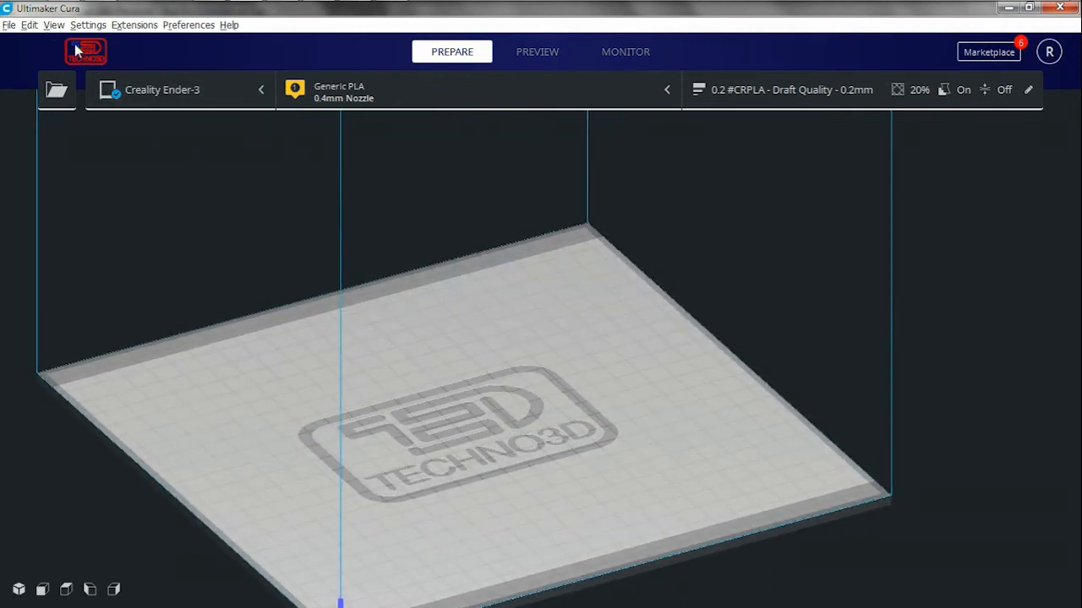
pyautogui.click(9, 26)
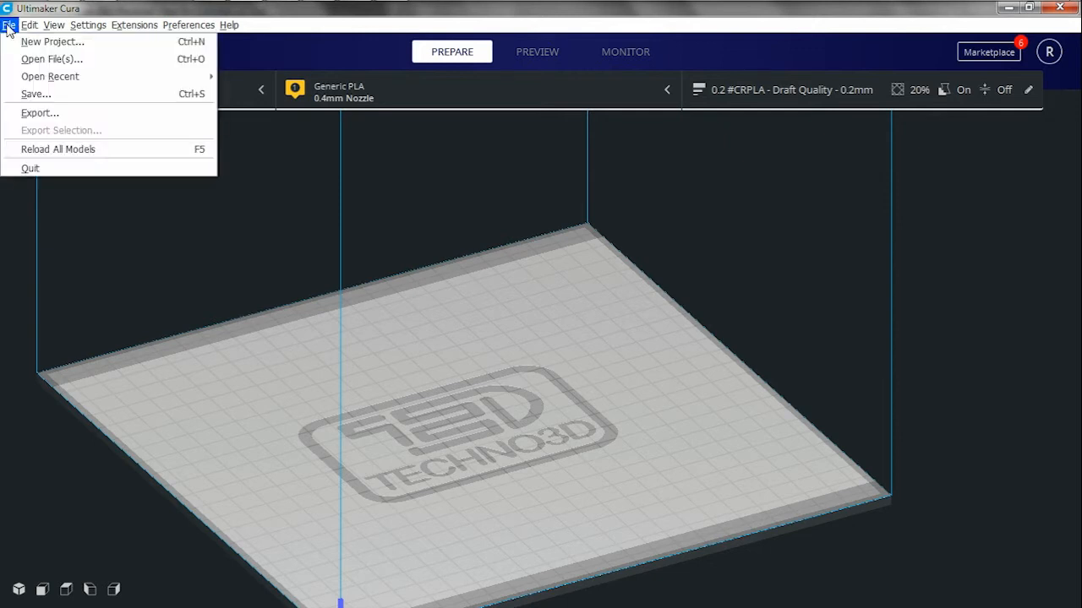
pyautogui.click(312, 242)
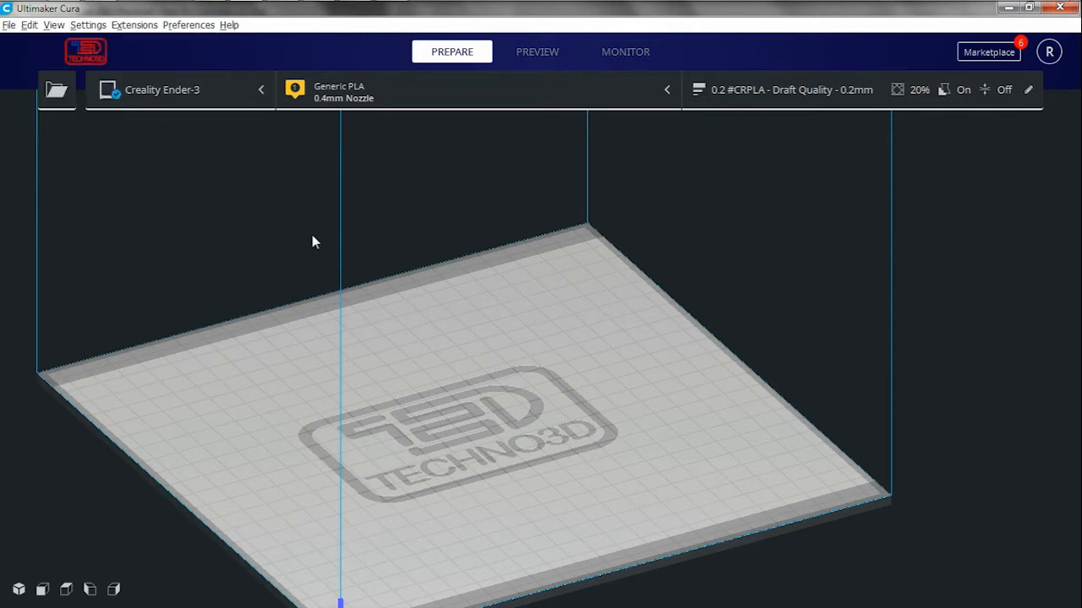
pyautogui.click(10, 25)
pyautogui.moveTo(149, 80)
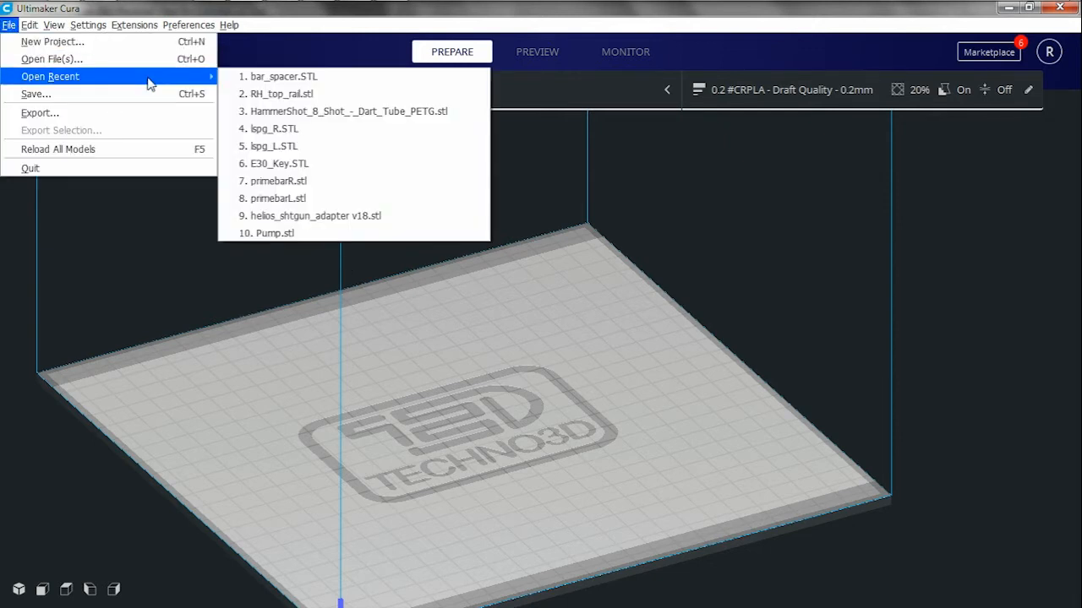
pyautogui.click(564, 308)
pyautogui.hotkey('alt', 'Tab')
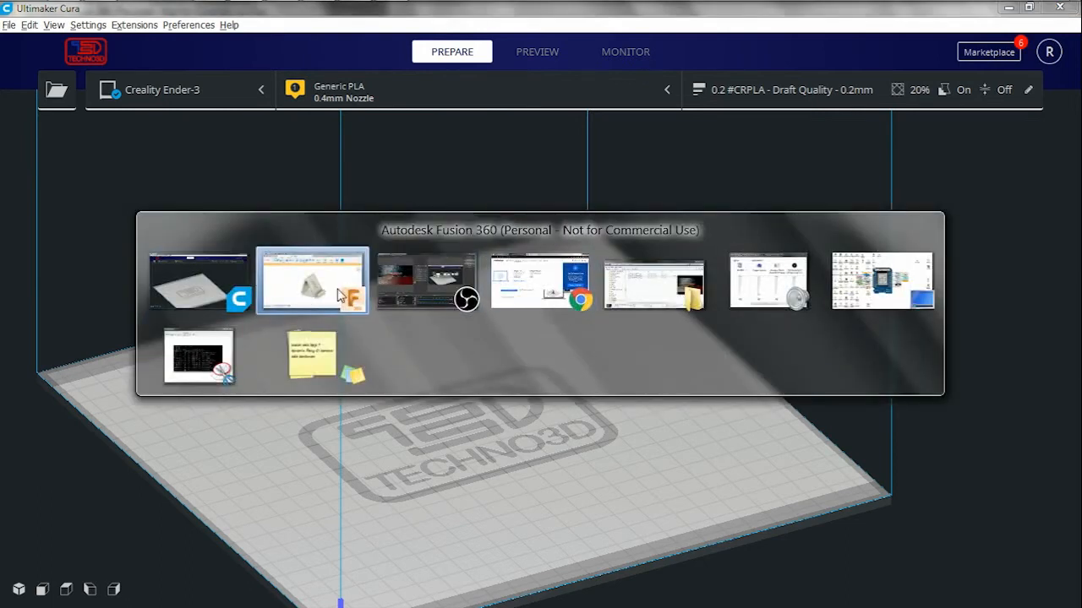
pyautogui.click(626, 300)
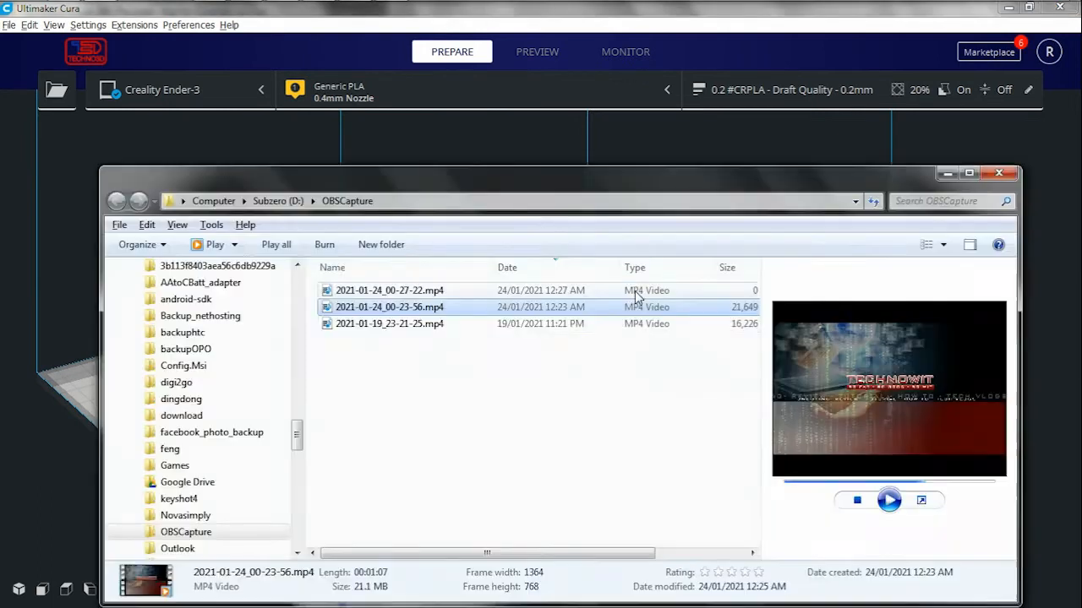
pyautogui.click(944, 174)
# Load testtower.stl from the youtube folder inside 3dprinting onto the Cura build plate.
pyautogui.press('super+e')
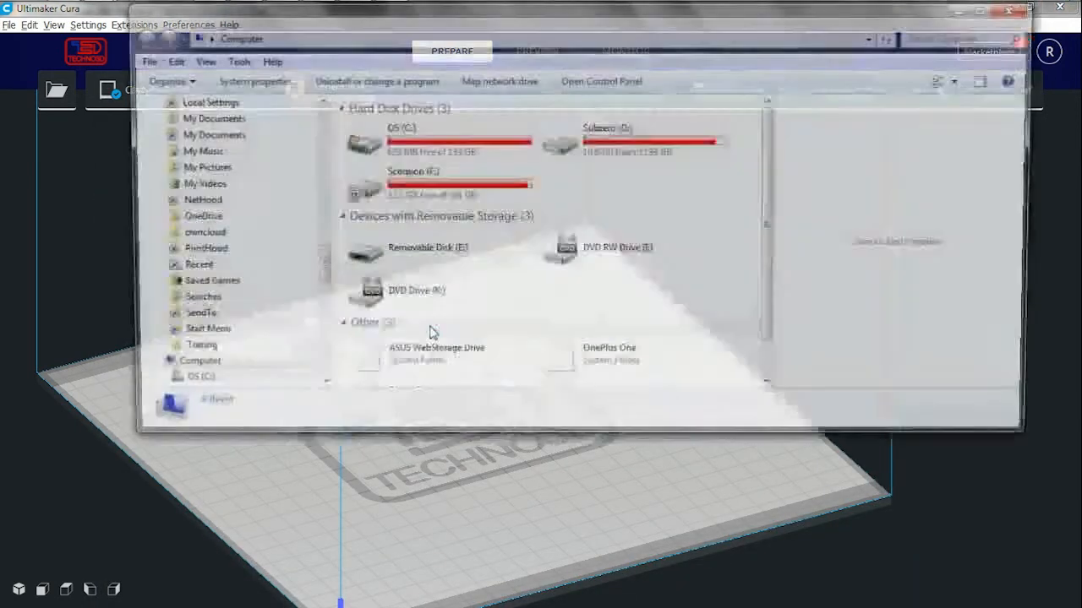
pyautogui.moveTo(320, 279); pyautogui.dragTo(309, 173)
pyautogui.click(238, 269)
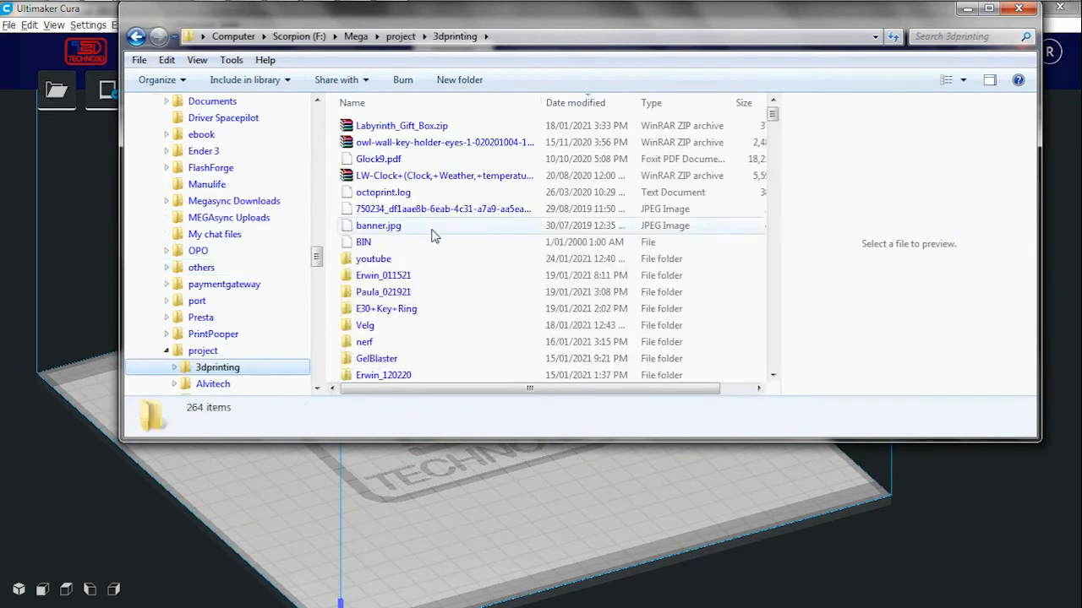
pyautogui.doubleClick(414, 260)
pyautogui.click(384, 144)
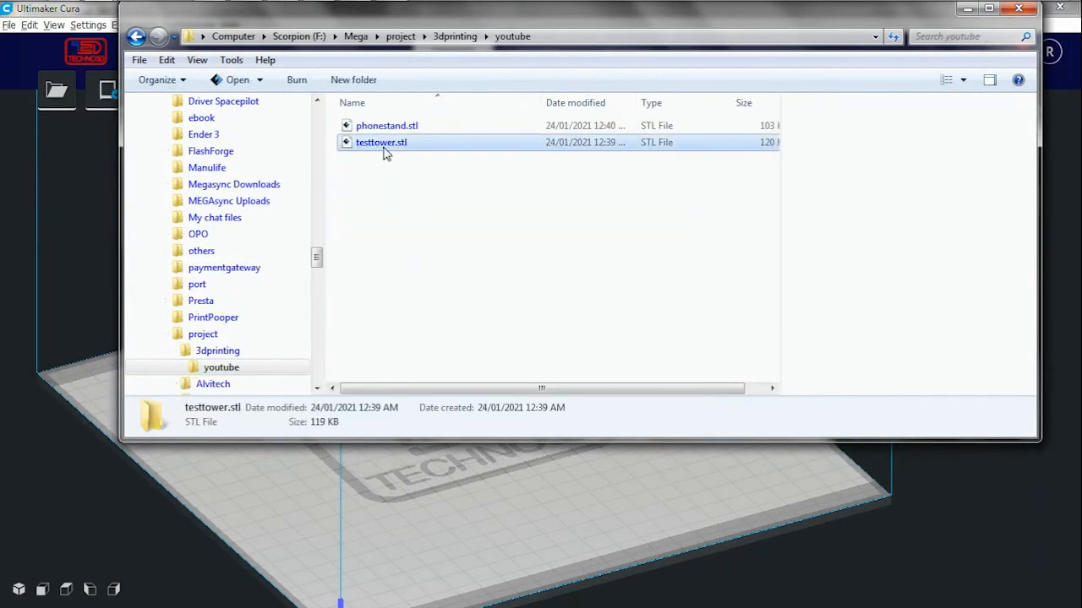
pyautogui.moveTo(440, 12); pyautogui.dragTo(169, 30)
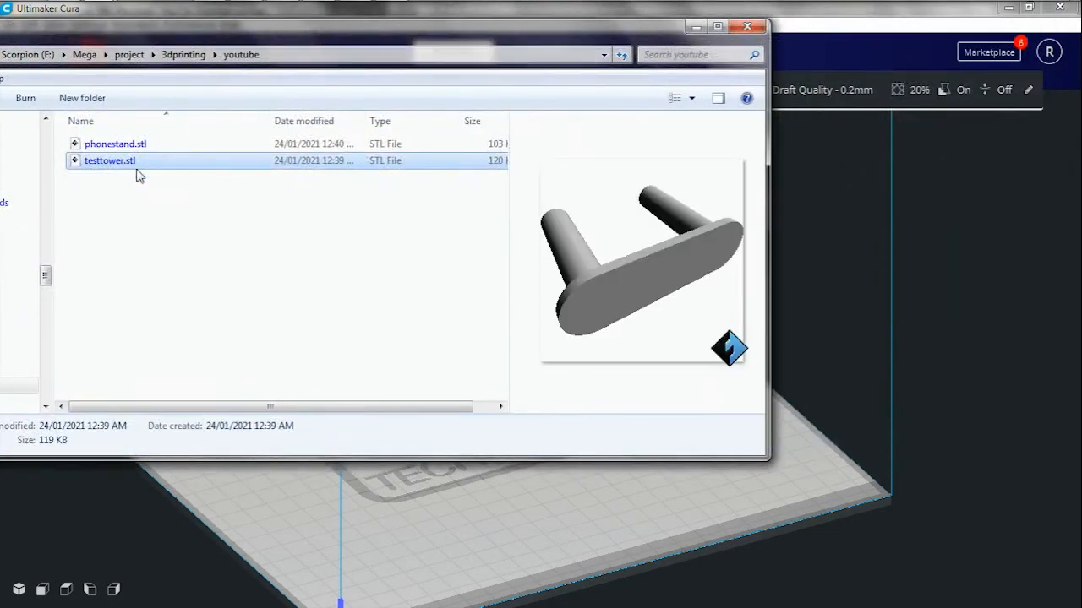
pyautogui.moveTo(525, 518); pyautogui.dragTo(525, 518)
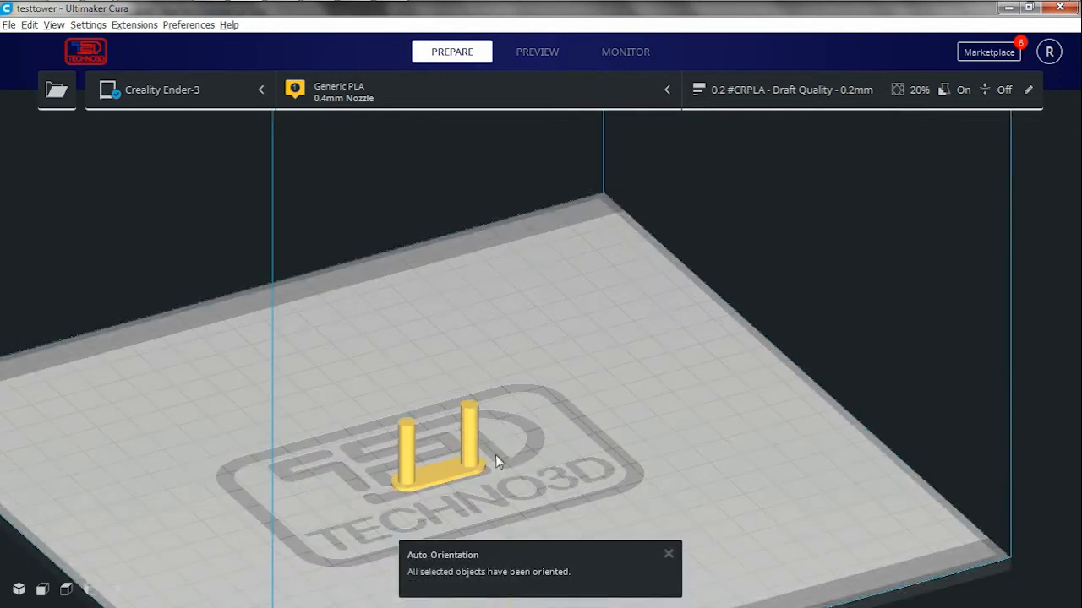
# Dismiss the Auto-Orientation message and examine the test tower on the build plate from close up and farther away.
pyautogui.scroll(-1, 478, 470)
pyautogui.scroll(7, 476, 471)
pyautogui.scroll(-1, 476, 471)
pyautogui.moveTo(476, 471); pyautogui.dragTo(553, 379, button='middle')
pyautogui.scroll(4, 554, 384)
pyautogui.click(670, 555)
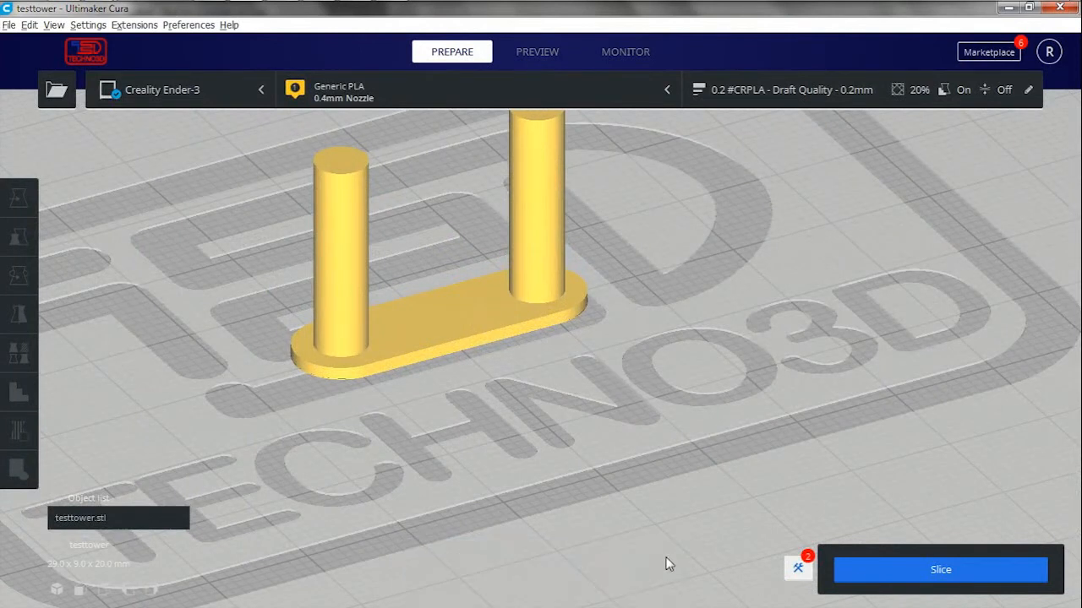
pyautogui.scroll(4, 543, 381)
pyautogui.scroll(-6, 543, 383)
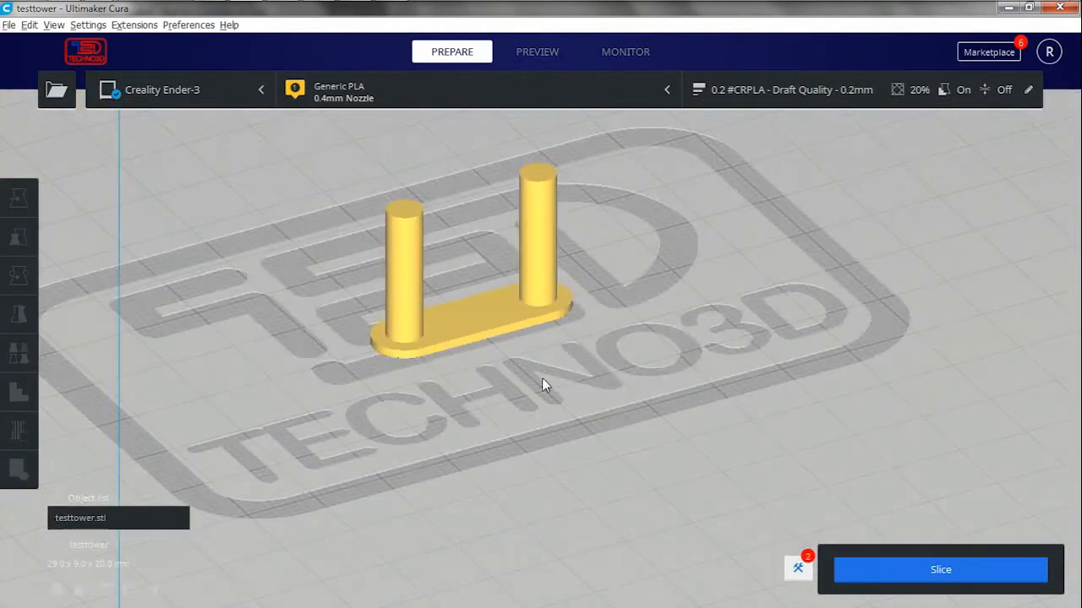
pyautogui.scroll(2, 541, 380)
pyautogui.moveTo(541, 379); pyautogui.dragTo(561, 439, button='middle')
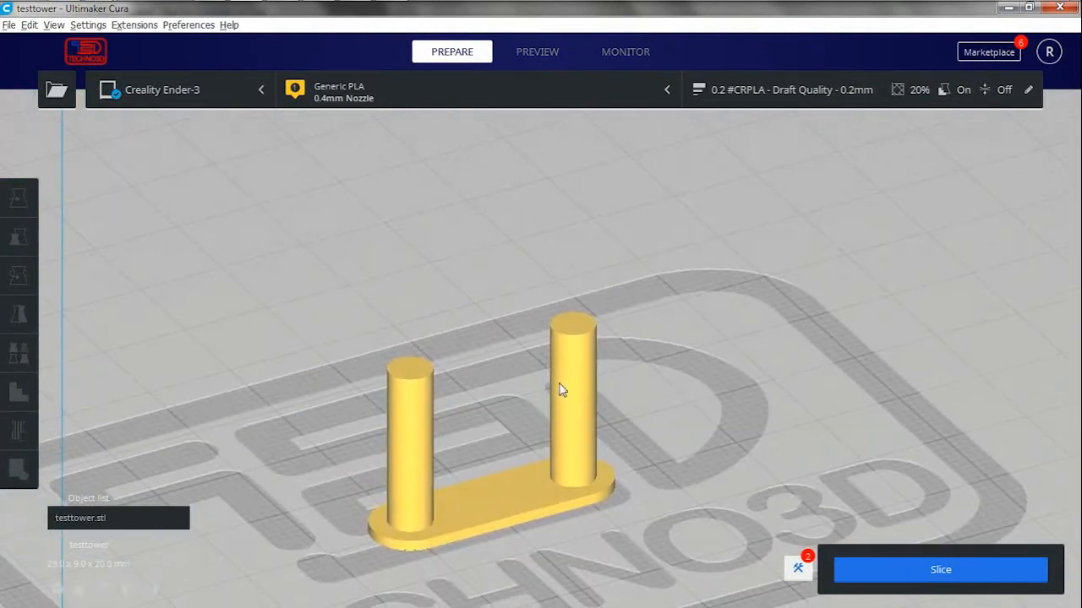
pyautogui.scroll(-3, 558, 384)
# Move the test tower about 3 mm along the X axis and a short distance along the Y axis.
pyautogui.click(543, 442)
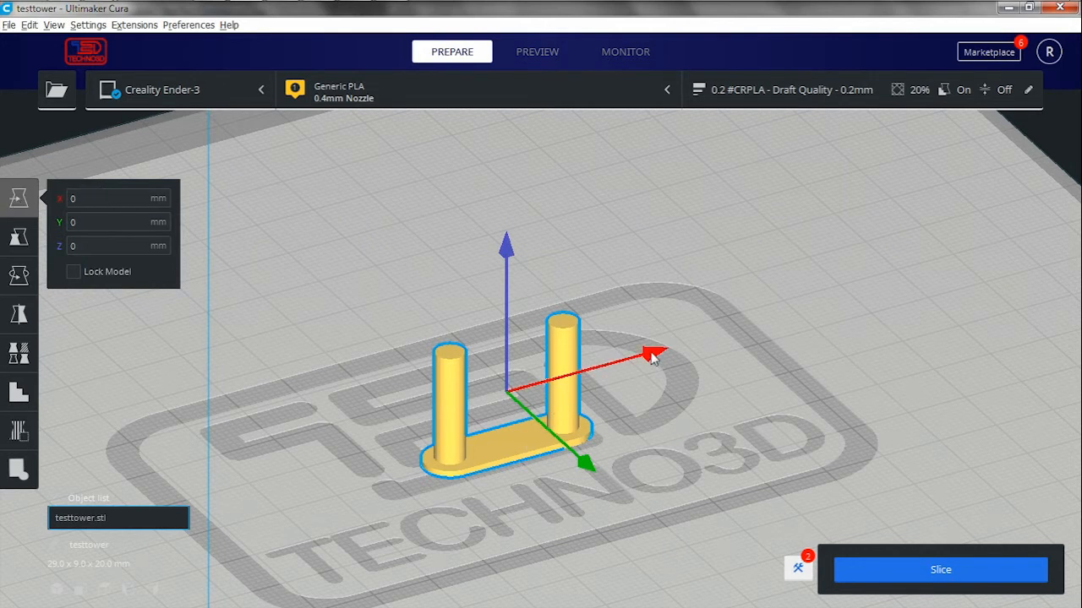
pyautogui.moveTo(655, 355); pyautogui.dragTo(647, 465)
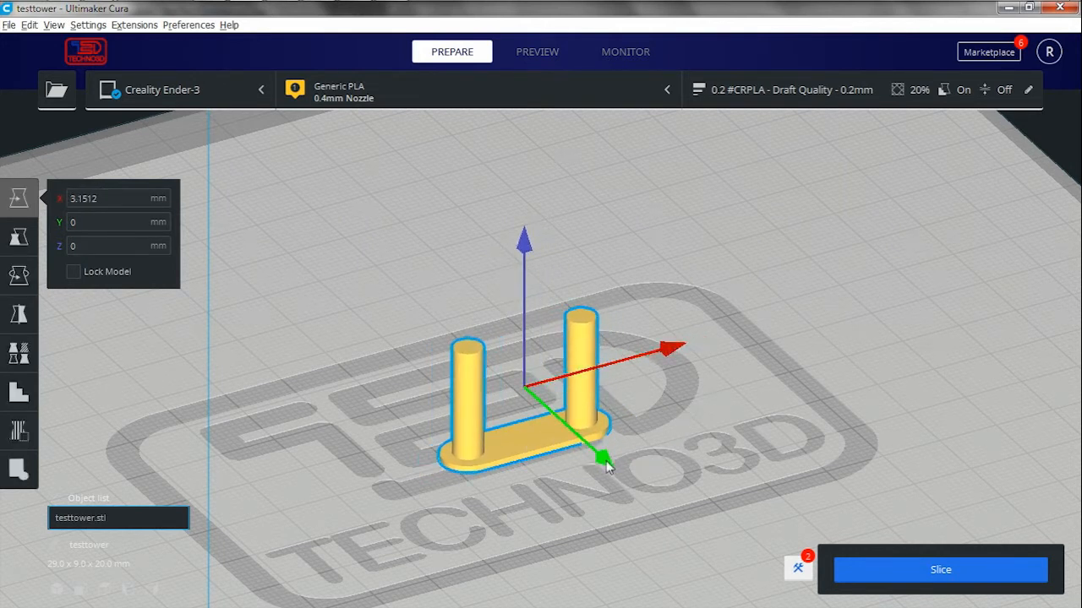
pyautogui.click(620, 486)
pyautogui.click(595, 444)
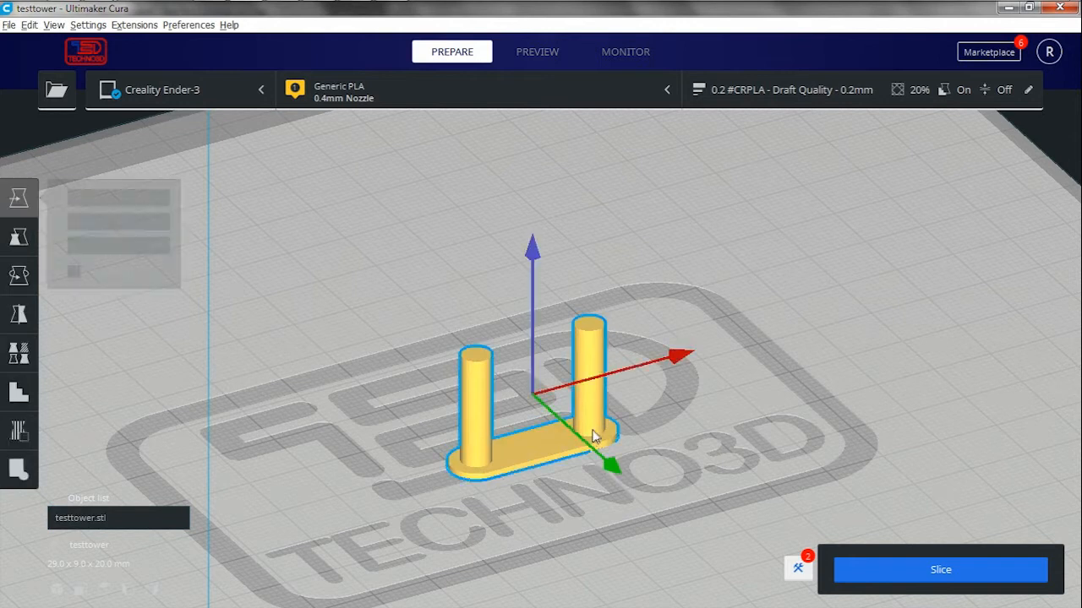
# Scale the test tower uniformly to 200%.
pyautogui.click(19, 239)
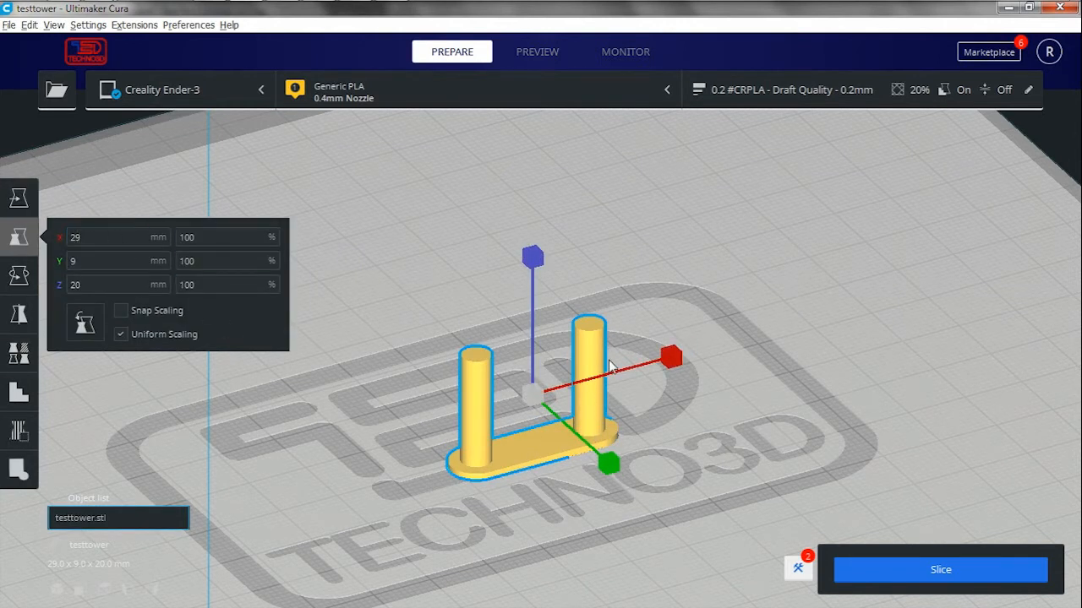
pyautogui.click(139, 286)
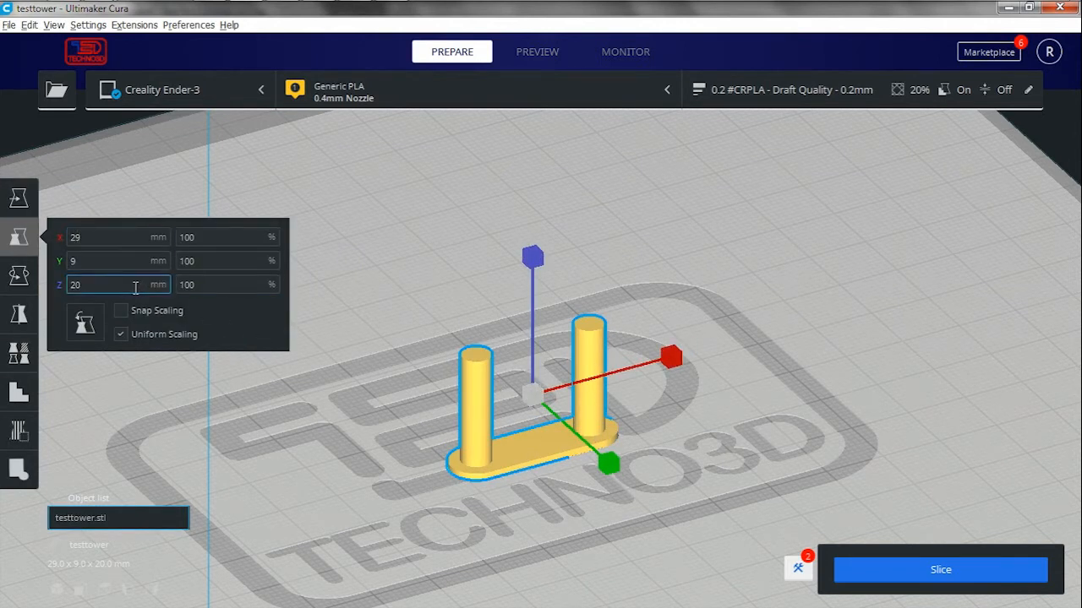
pyautogui.doubleClick(218, 286)
pyautogui.click(204, 286)
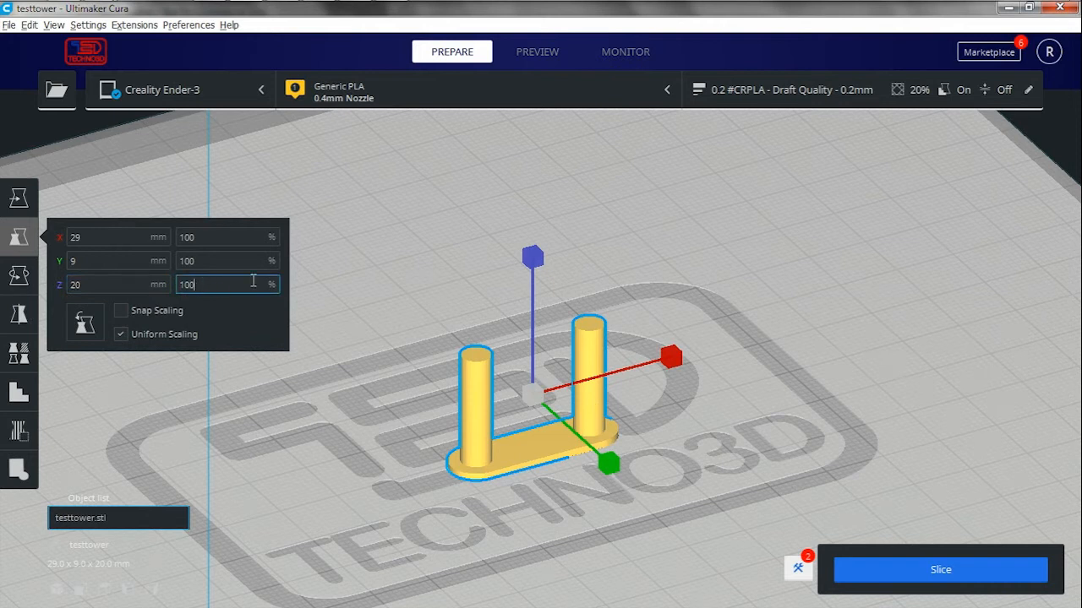
pyautogui.click(106, 284)
pyautogui.press('Return')
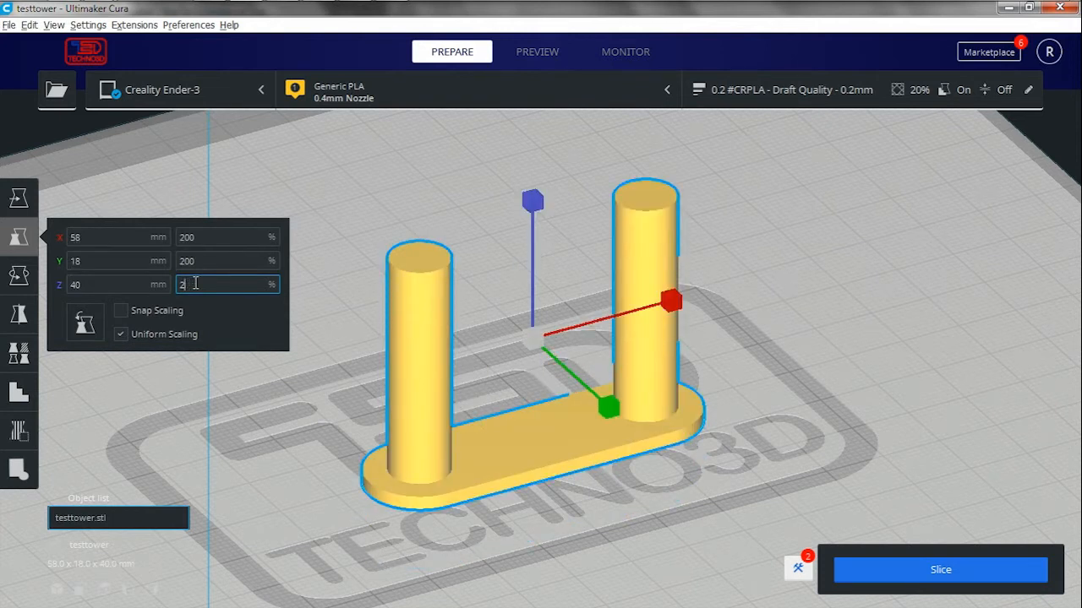
# Set the test tower's uniform scale back to 100%.
pyautogui.click(195, 284)
pyautogui.write('100')
pyautogui.press('Return')
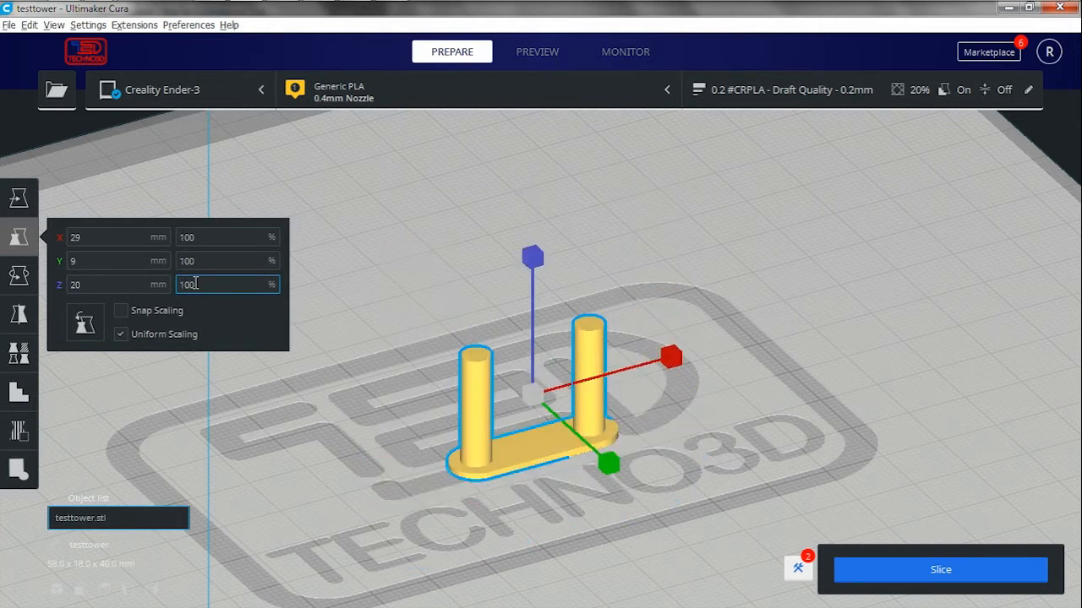
# Rotate the test tower about the X axis with snap rotation, tipping its pillars over toward the back of the plate.
pyautogui.click(20, 277)
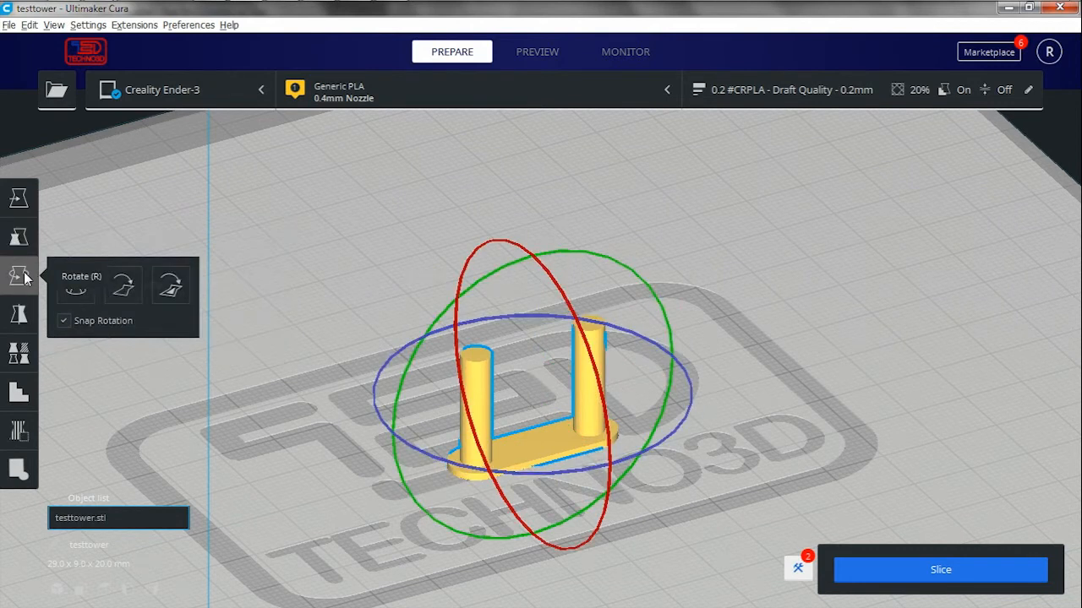
pyautogui.moveTo(727, 448); pyautogui.dragTo(714, 416, button='middle')
pyautogui.moveTo(616, 341); pyautogui.dragTo(423, 160)
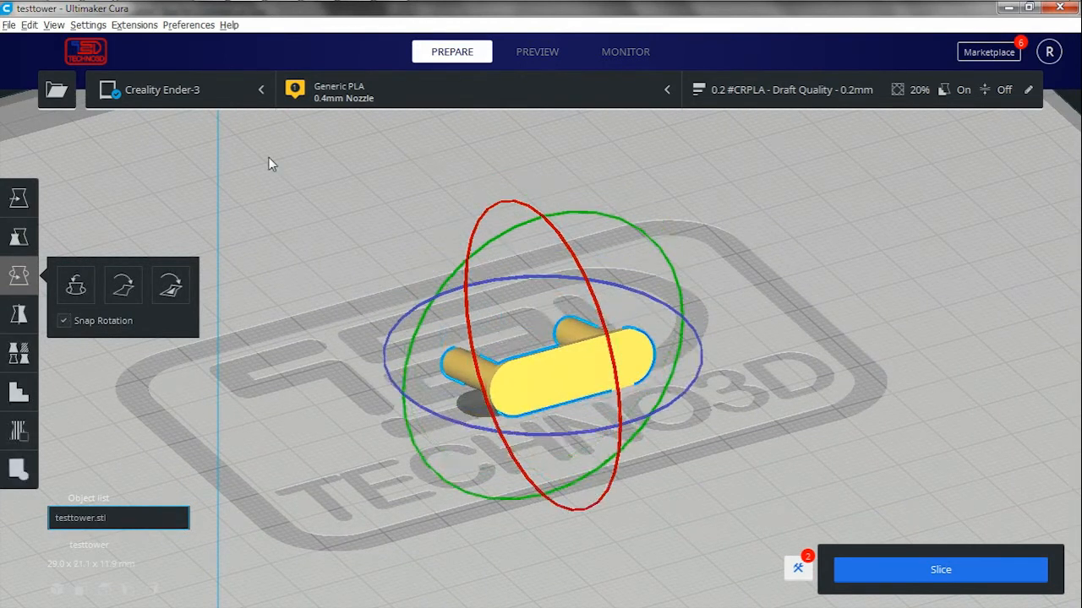
pyautogui.moveTo(168, 13); pyautogui.dragTo(165, 20)
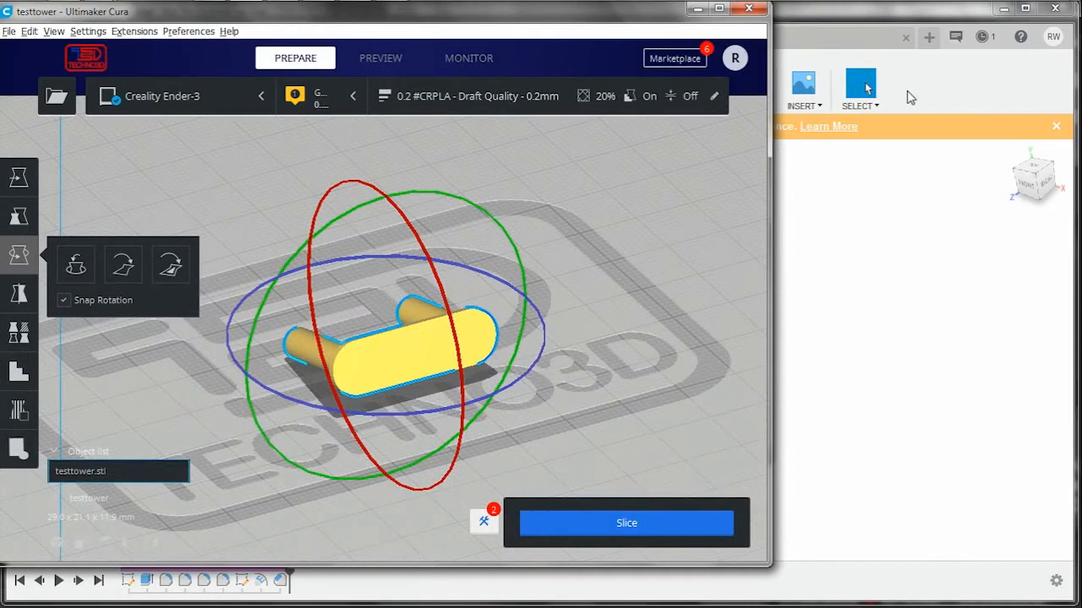
pyautogui.click(720, 11)
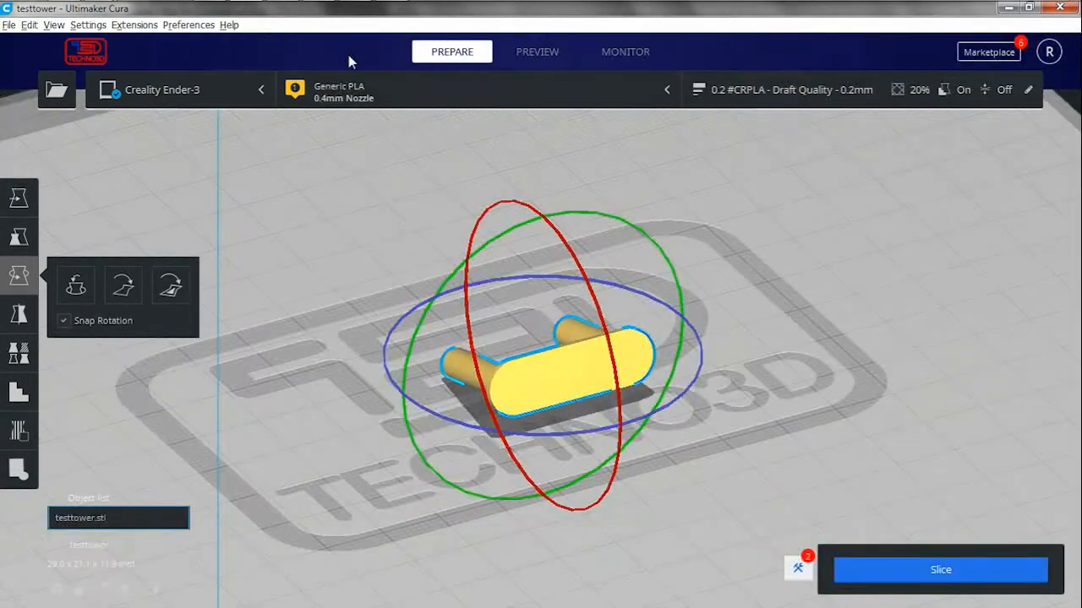
# Look over the Auto Orientation extension's options and find the Auto-Orientation plugin in the Marketplace.
pyautogui.click(142, 27)
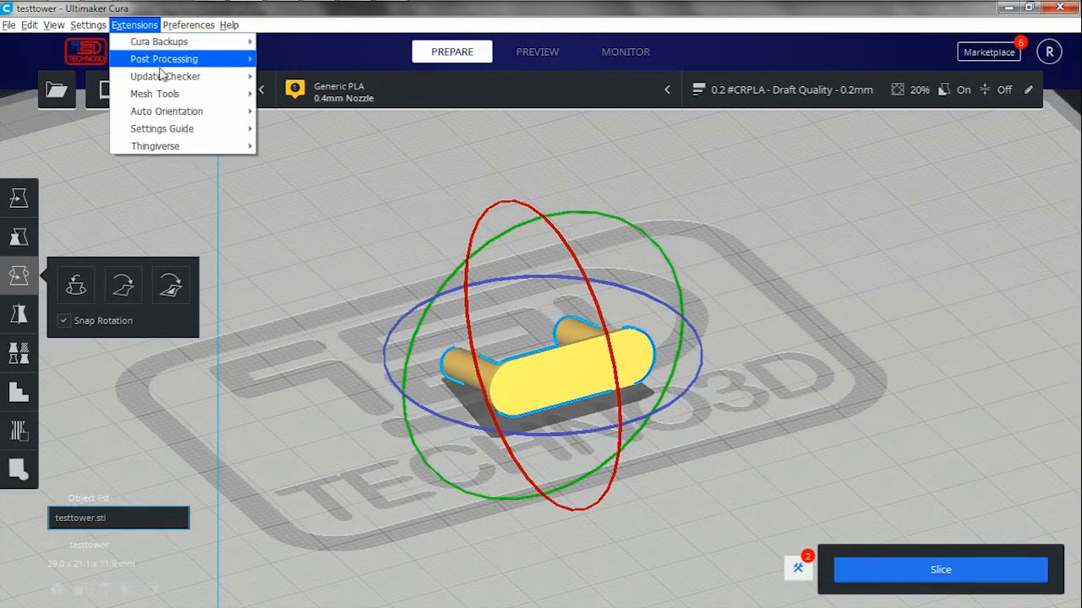
pyautogui.moveTo(193, 113)
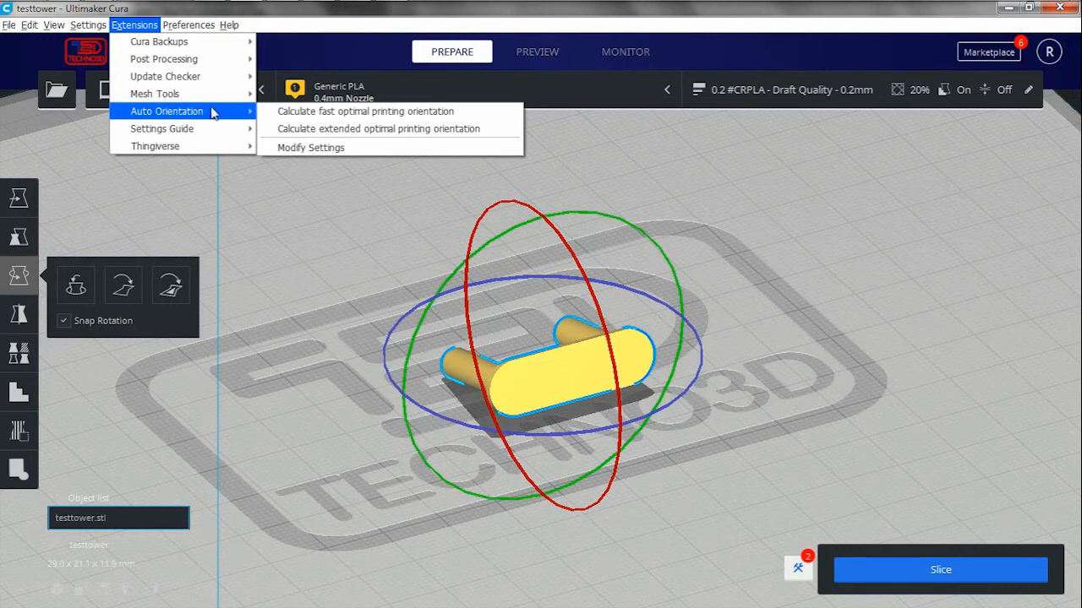
pyautogui.click(938, 27)
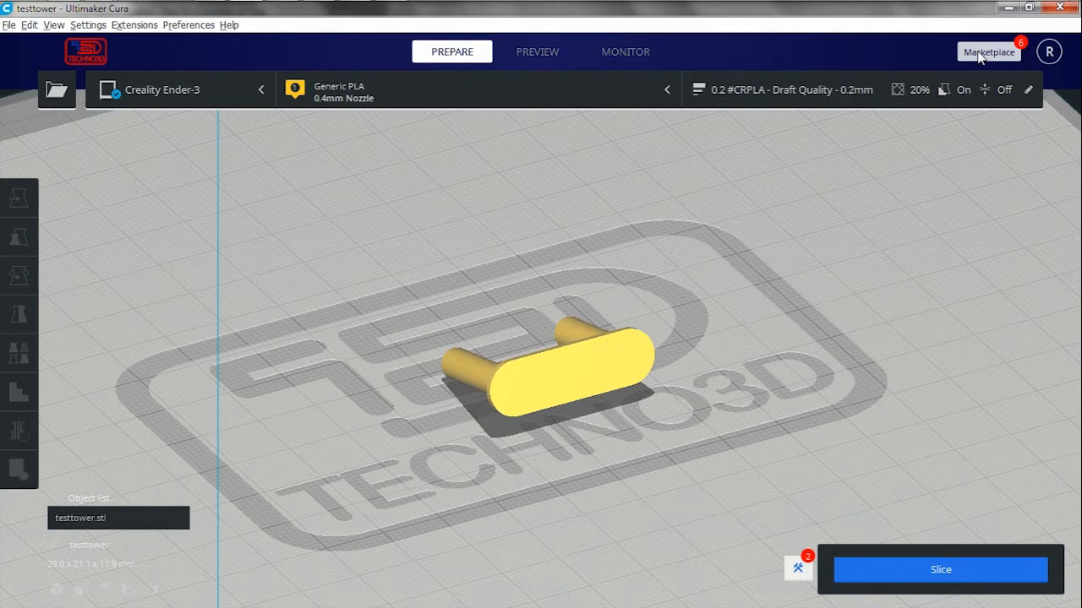
pyautogui.click(979, 55)
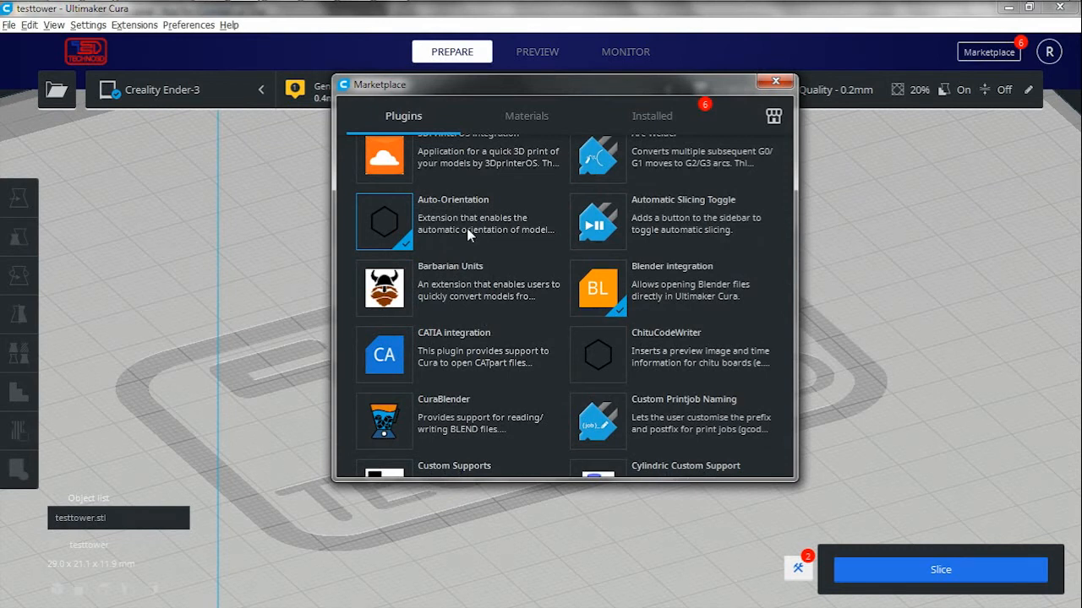
pyautogui.click(775, 81)
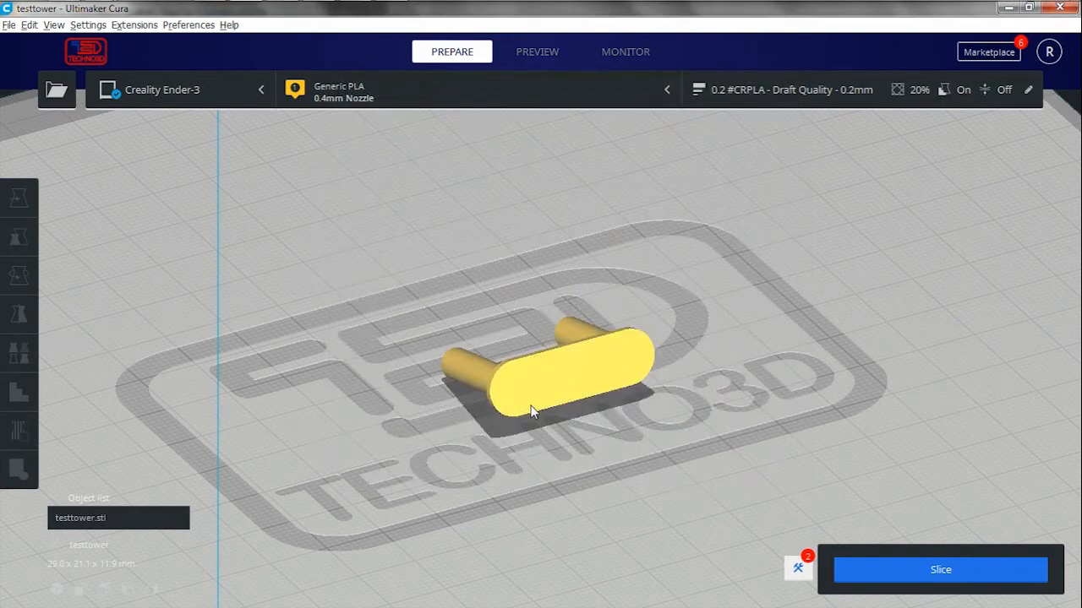
# Stand the test tower upright by aligning the flat underside of its base to the build plate.
pyautogui.click(555, 393)
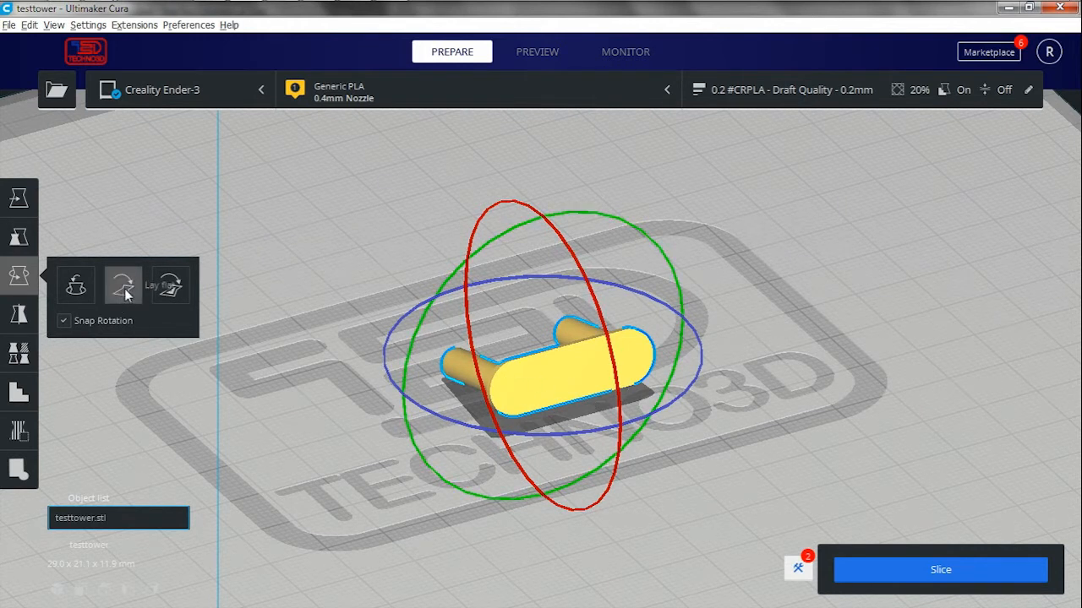
pyautogui.click(169, 291)
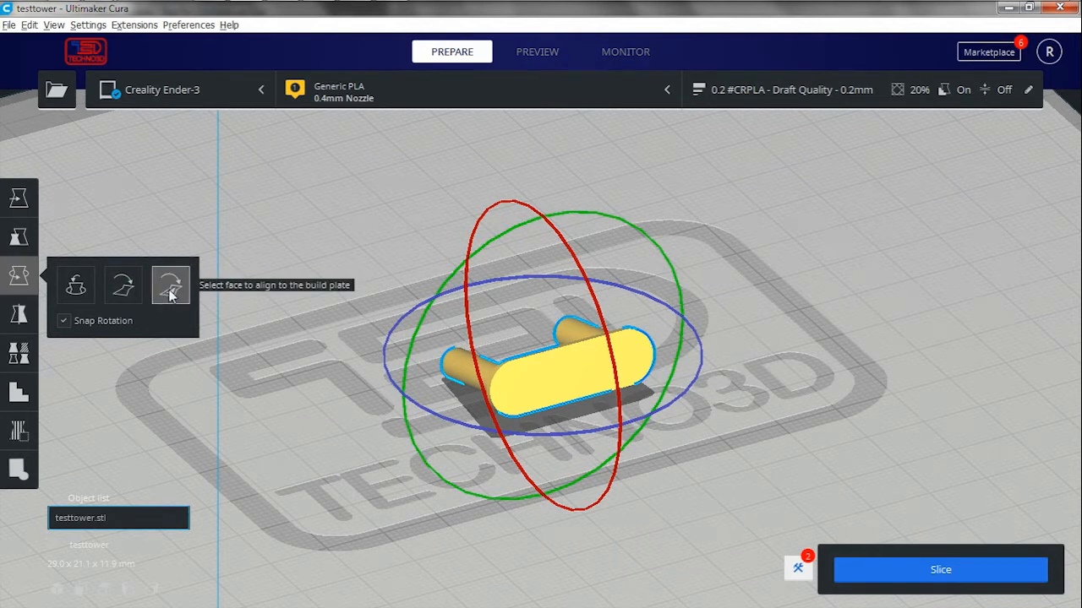
pyautogui.click(550, 393)
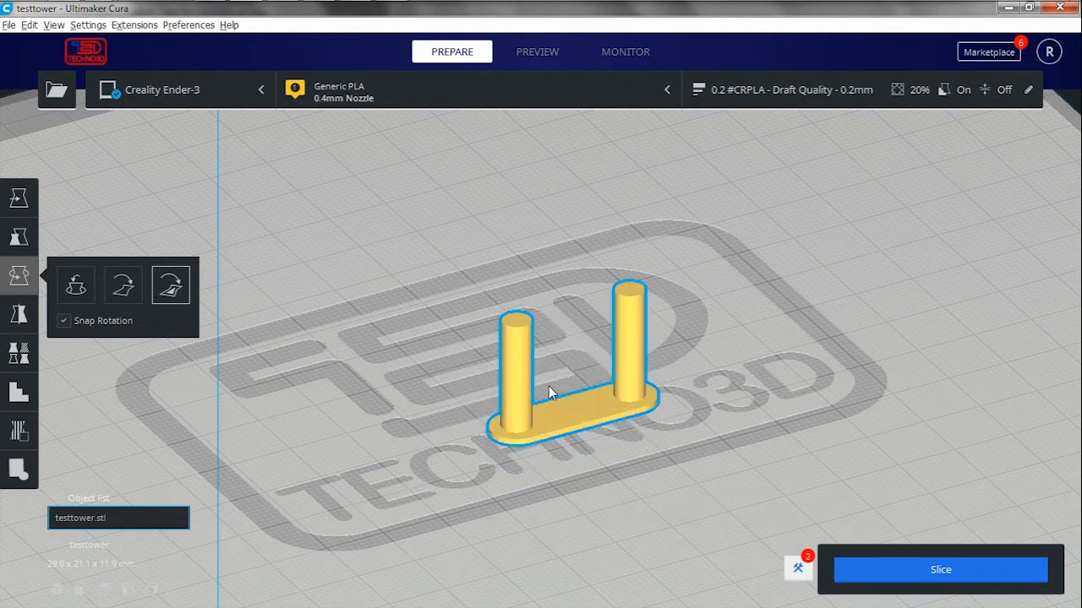
pyautogui.scroll(-5, 548, 386)
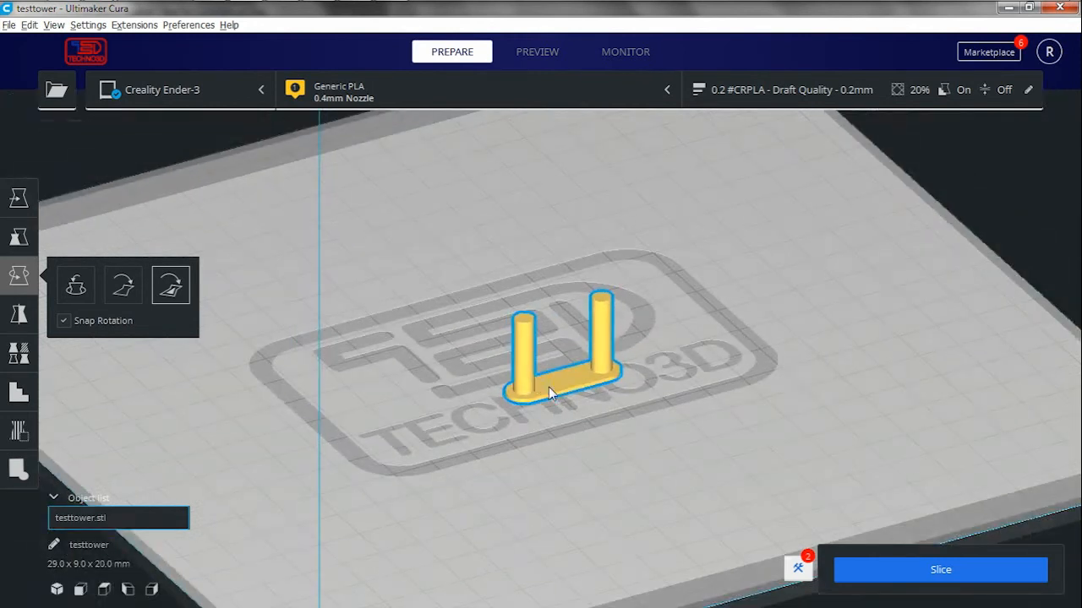
pyautogui.click(393, 356)
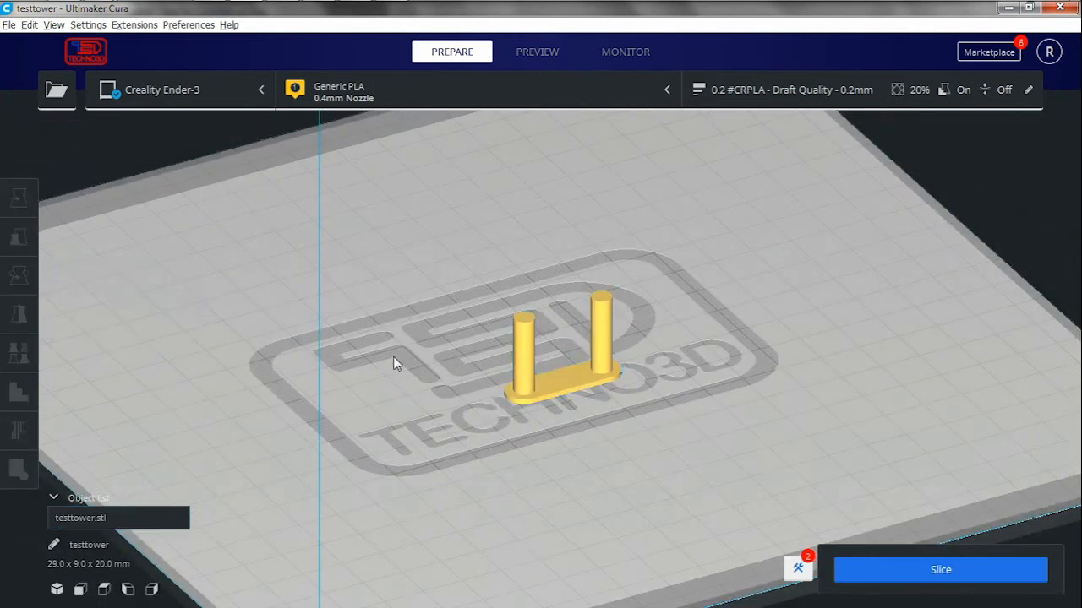
# Reposition the test tower at the centre of the build plate by arranging all models.
pyautogui.rightClick(570, 386)
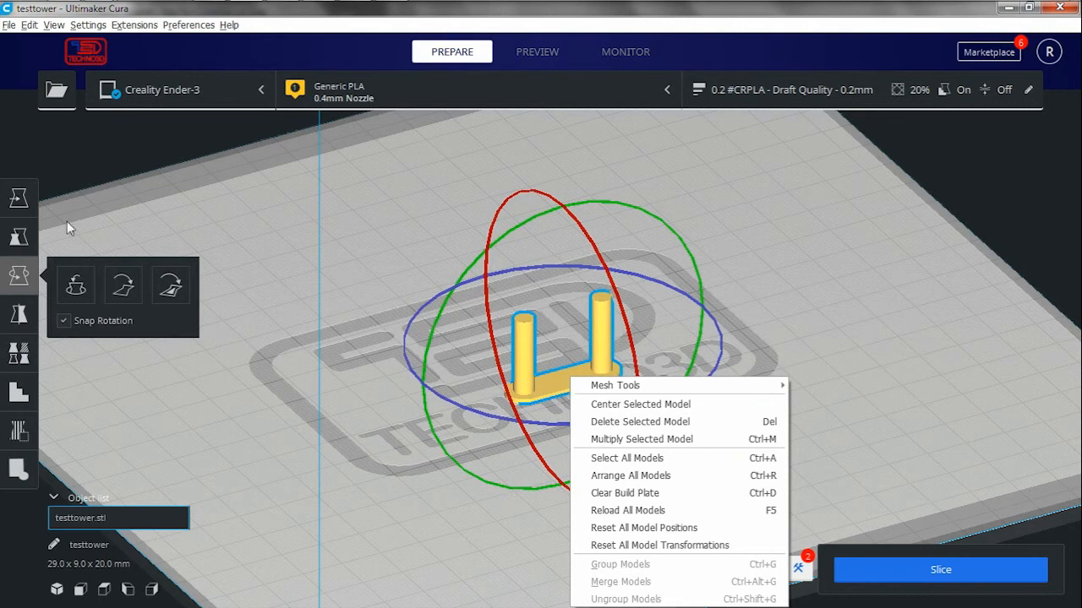
pyautogui.click(19, 202)
pyautogui.click(18, 201)
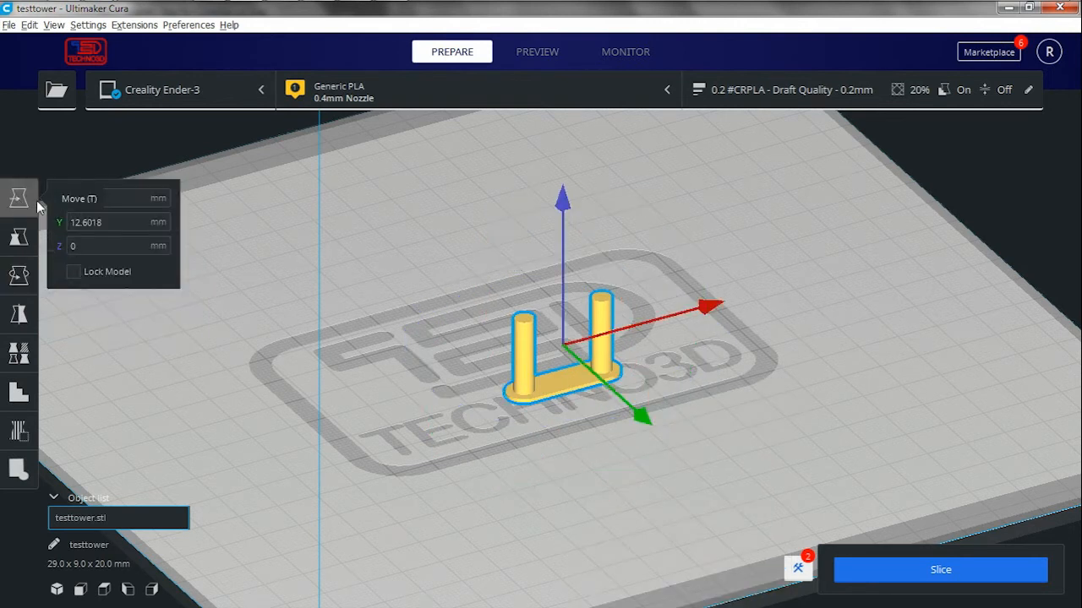
pyautogui.rightClick(570, 387)
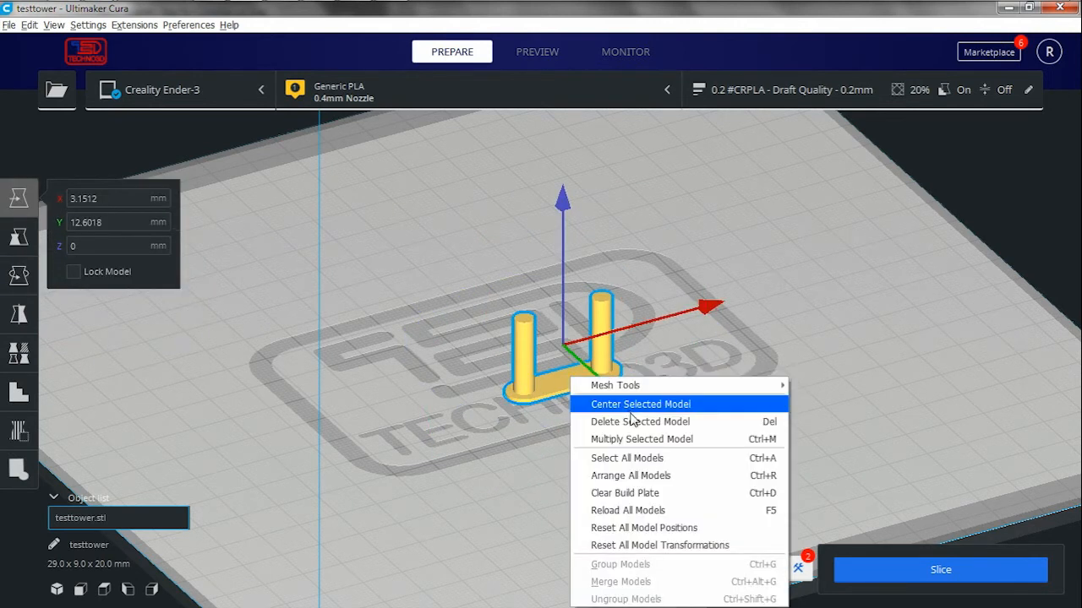
pyautogui.click(672, 479)
pyautogui.click(379, 375)
pyautogui.moveTo(380, 375); pyautogui.dragTo(468, 381, button='right')
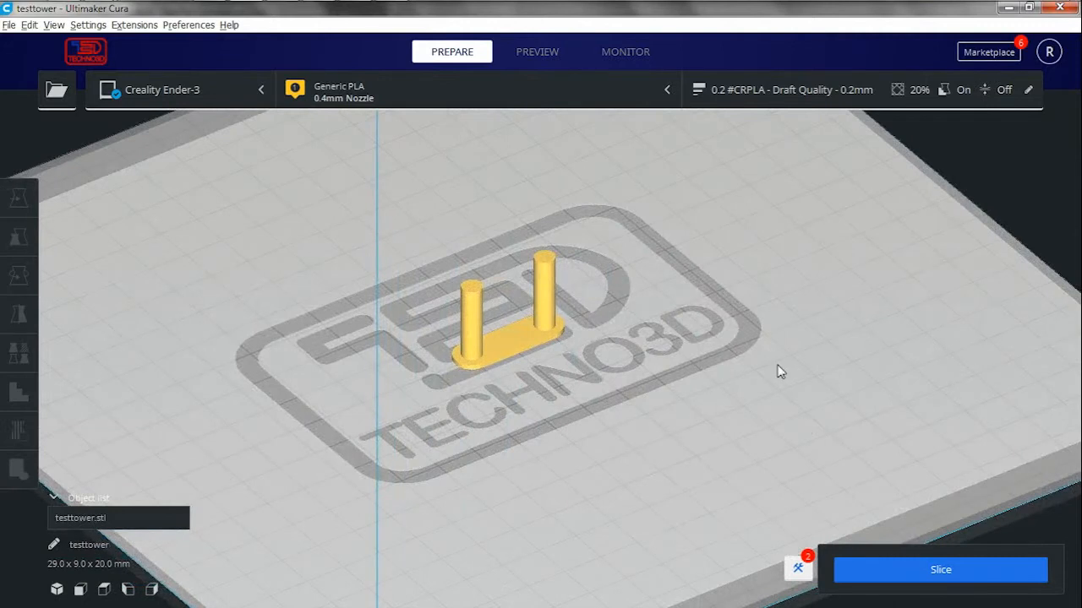
# Slice the test tower with the 0.2 #CRPLA profile and check the quality section of its print settings.
pyautogui.click(936, 573)
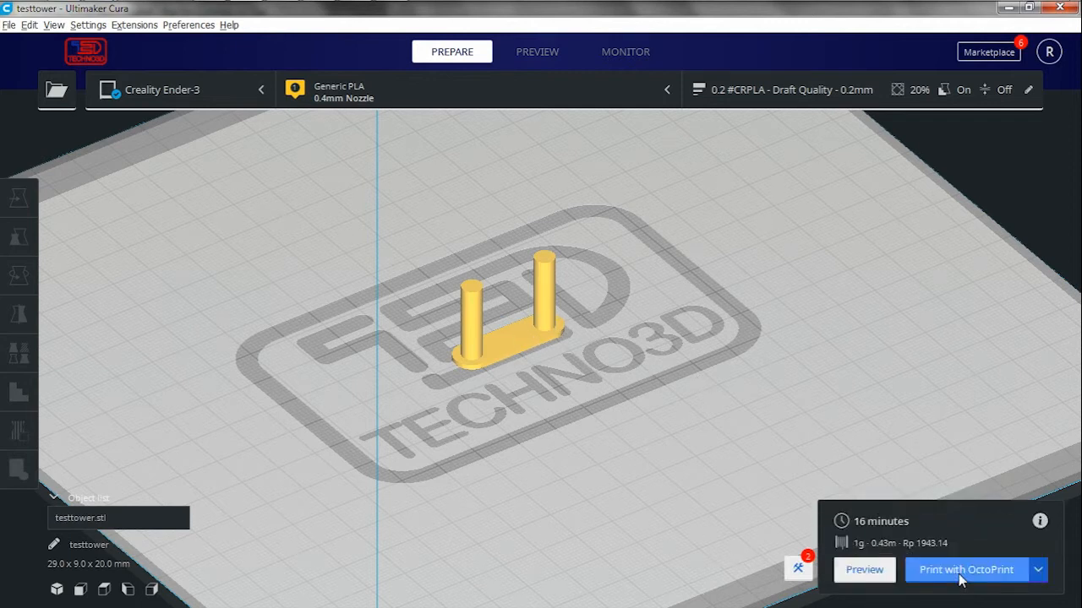
pyautogui.click(817, 91)
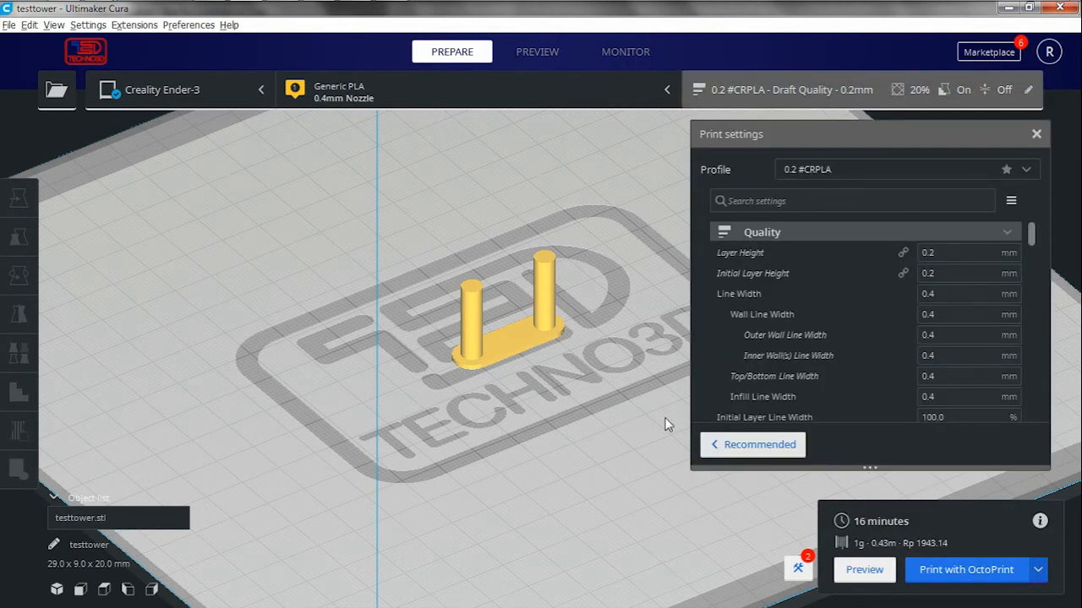
pyautogui.click(1036, 133)
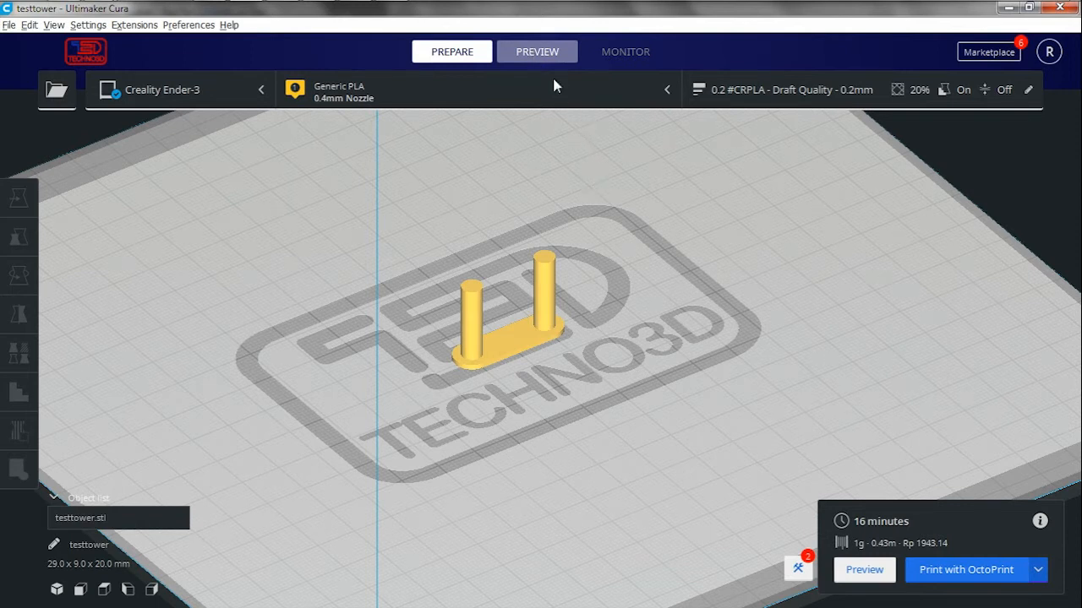
# Examine the sliced test tower's pillars, base and travel moves in the layer preview, and return to the Prepare stage.
pyautogui.click(541, 54)
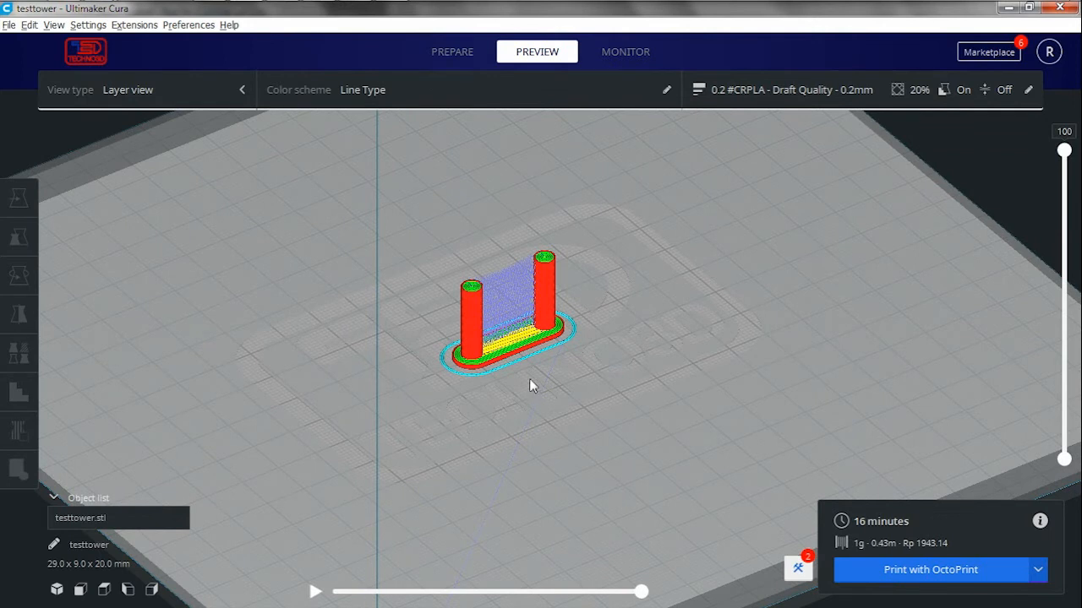
pyautogui.scroll(10, 533, 356)
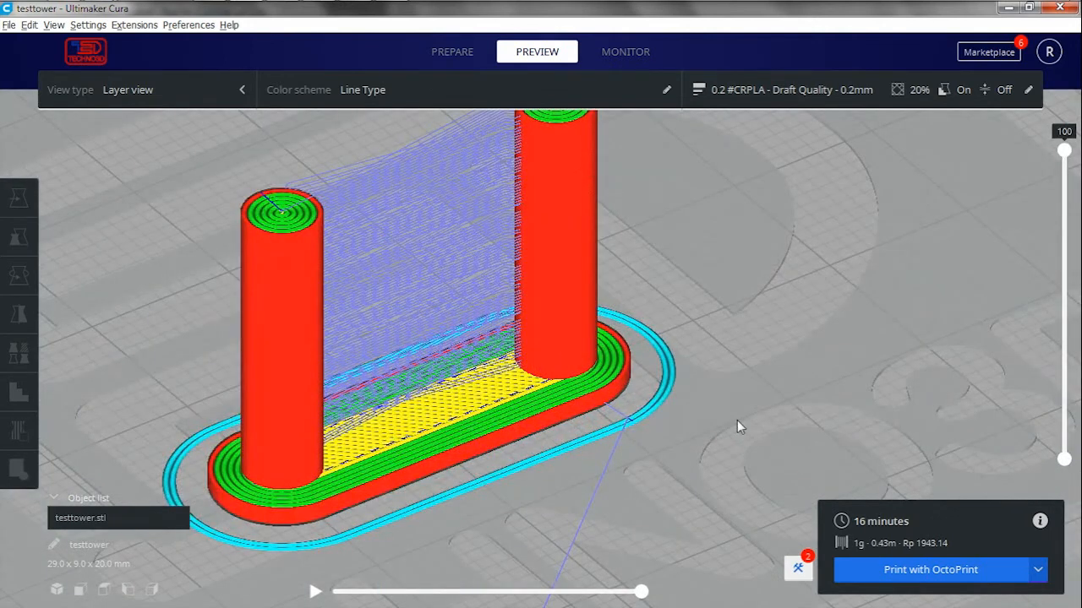
pyautogui.scroll(-8, 735, 421)
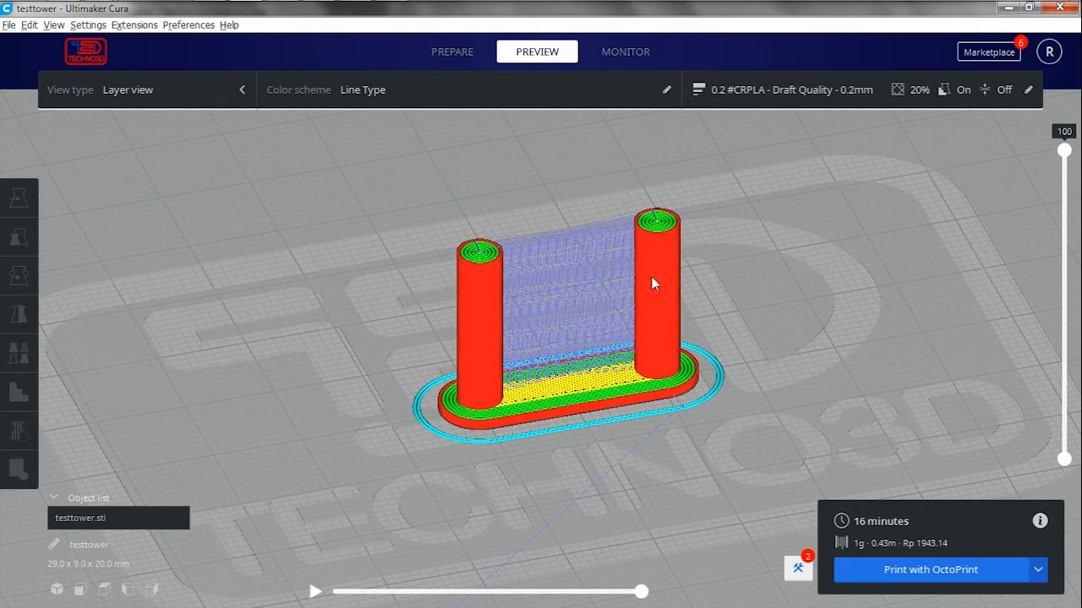
pyautogui.scroll(3, 652, 279)
pyautogui.scroll(-3, 652, 283)
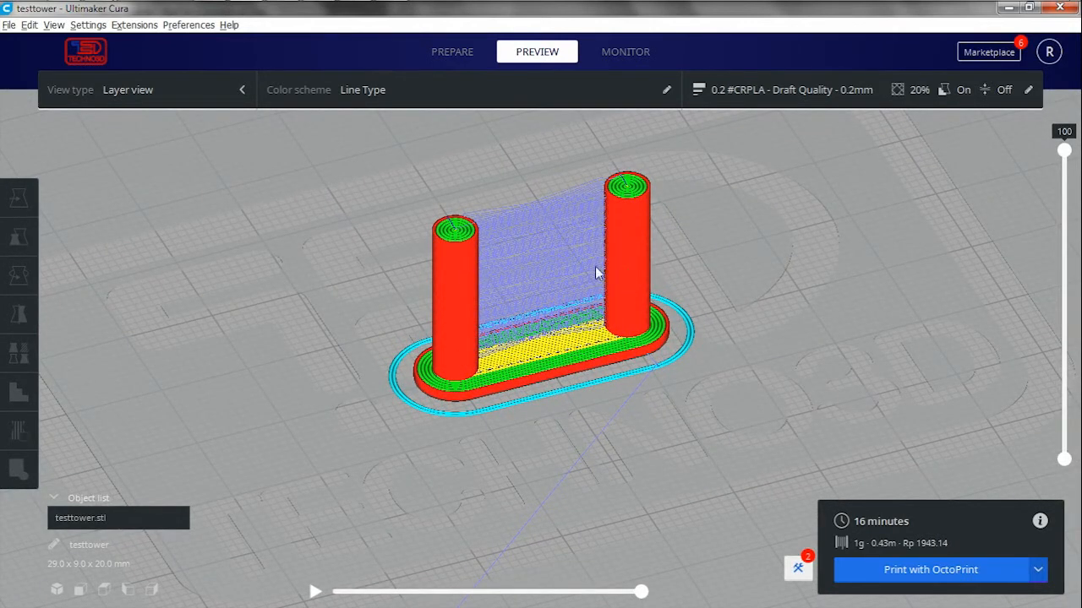
pyautogui.scroll(4, 849, 276)
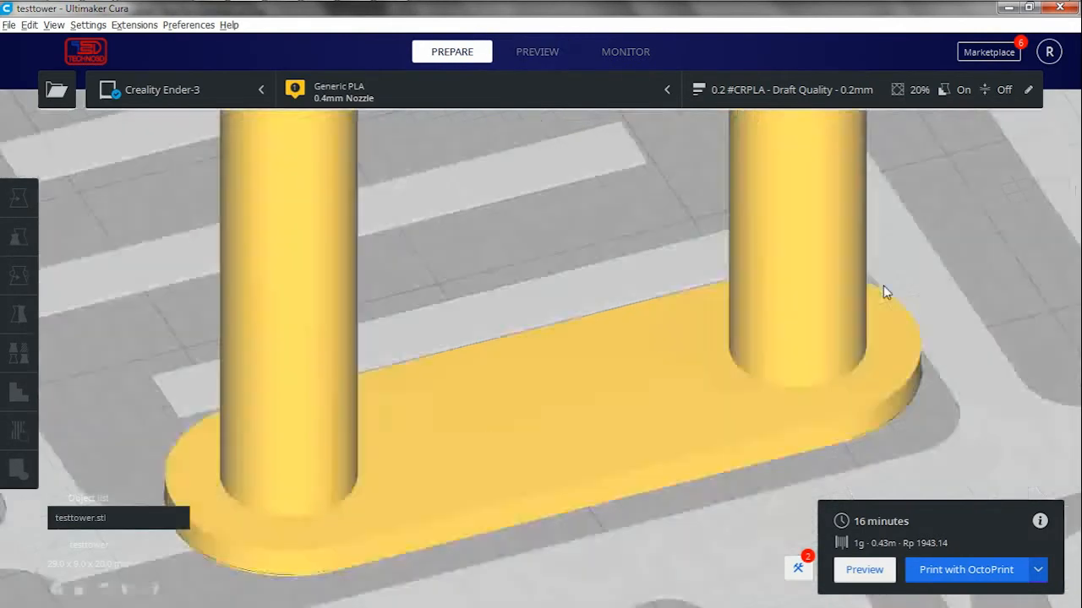
pyautogui.scroll(-3, 883, 293)
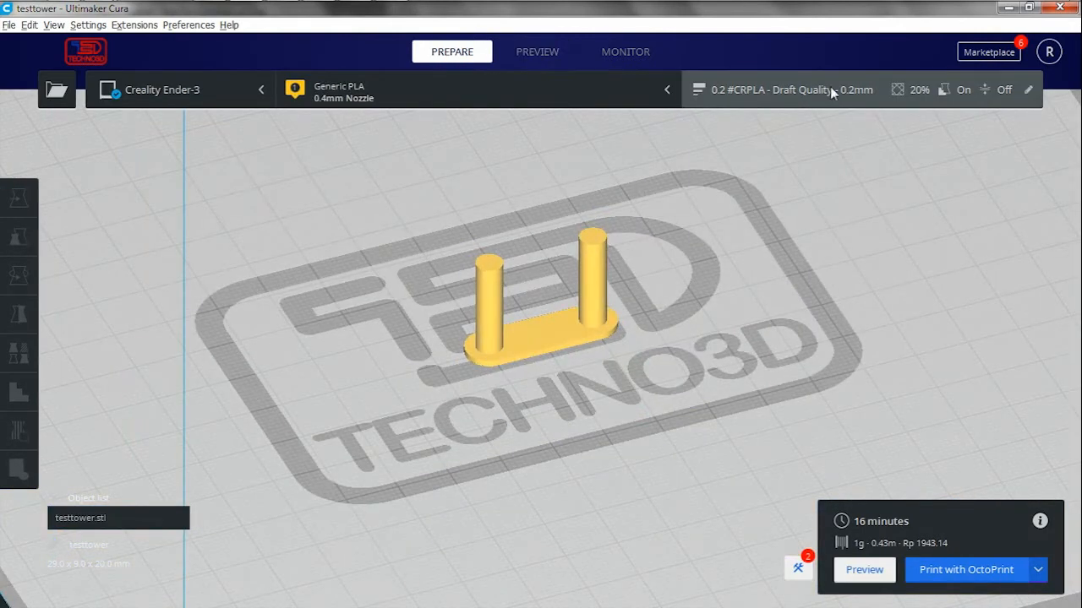
# Review the printing and build plate temperatures in the material section of the print settings.
pyautogui.click(829, 88)
pyautogui.moveTo(1031, 235); pyautogui.dragTo(1050, 298)
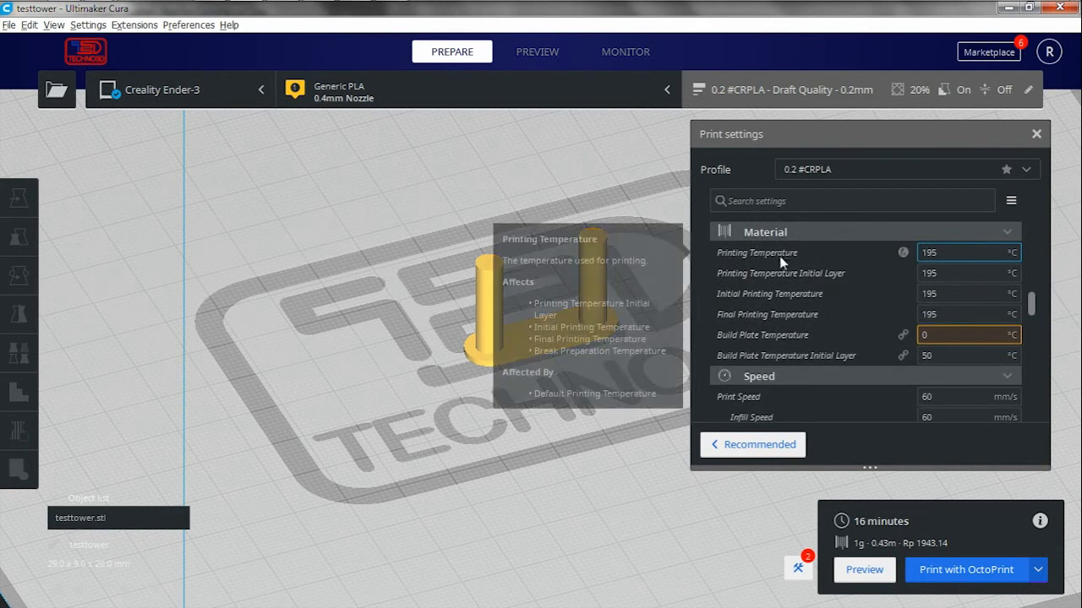
pyautogui.click(1036, 134)
pyautogui.click(868, 90)
pyautogui.moveTo(1044, 314)
pyautogui.mouseDown()
pyautogui.moveTo(1045, 347)
pyautogui.moveTo(1045, 304)
pyautogui.mouseUp()
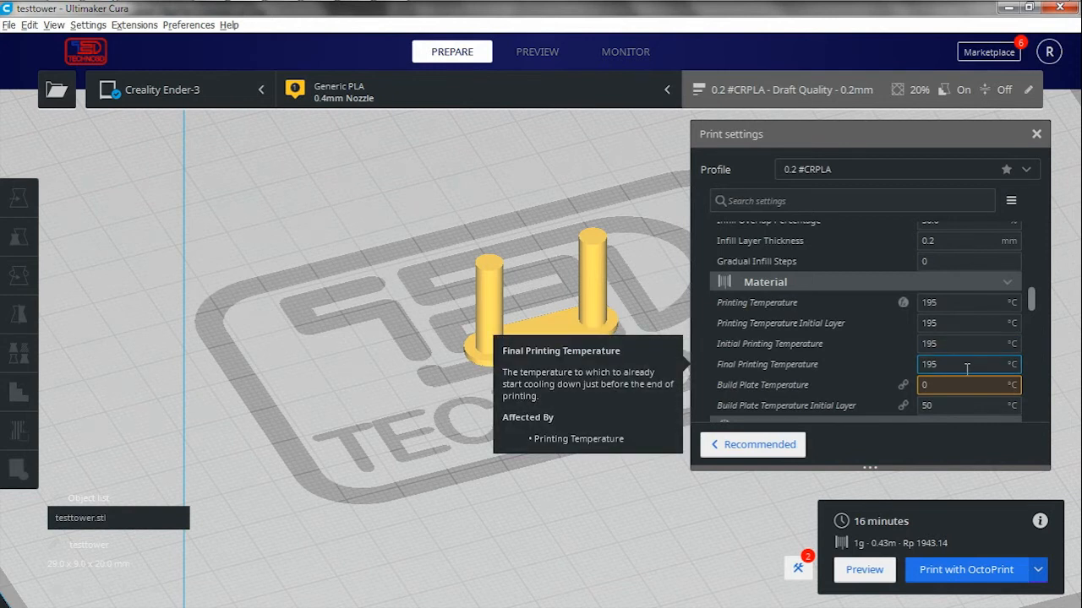
pyautogui.click(1037, 133)
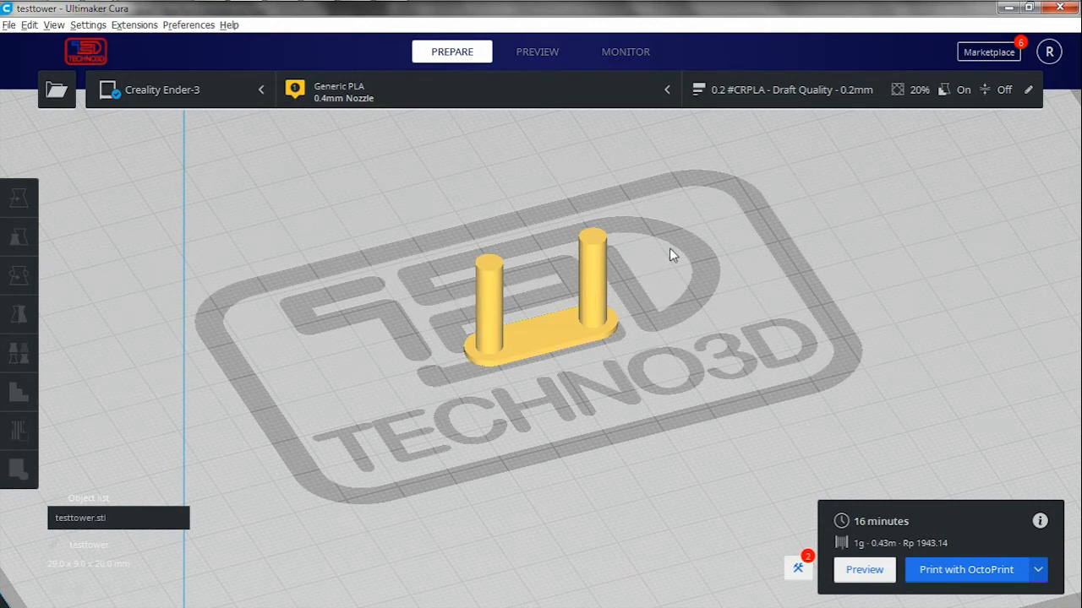
# Try a build plate temperature of 500 °C in the material section of the print settings.
pyautogui.click(770, 92)
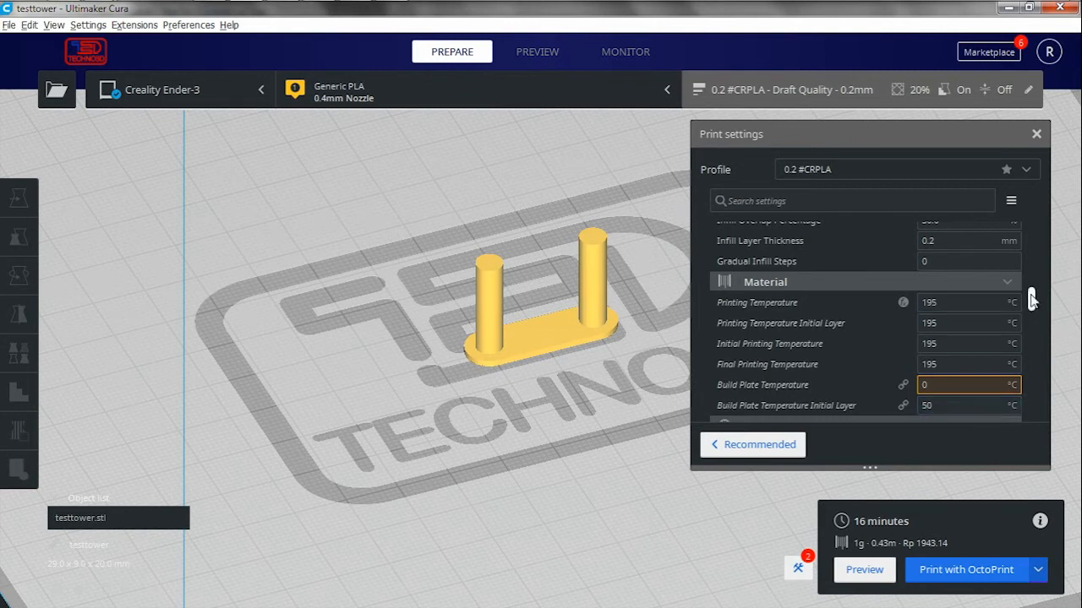
pyautogui.scroll(-3, 1033, 304)
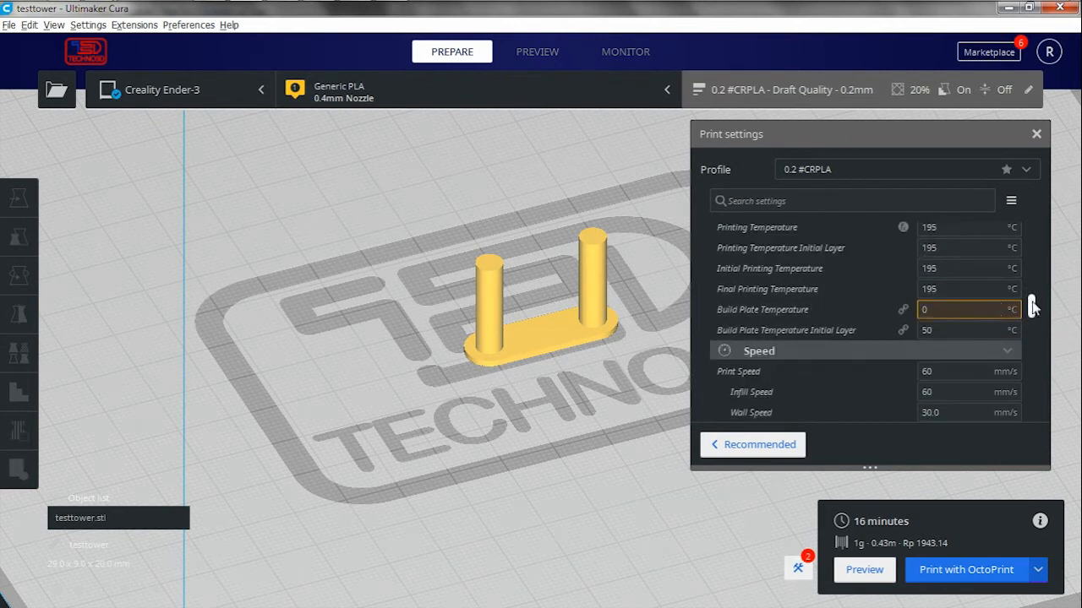
pyautogui.doubleClick(950, 309)
pyautogui.press('Tab')
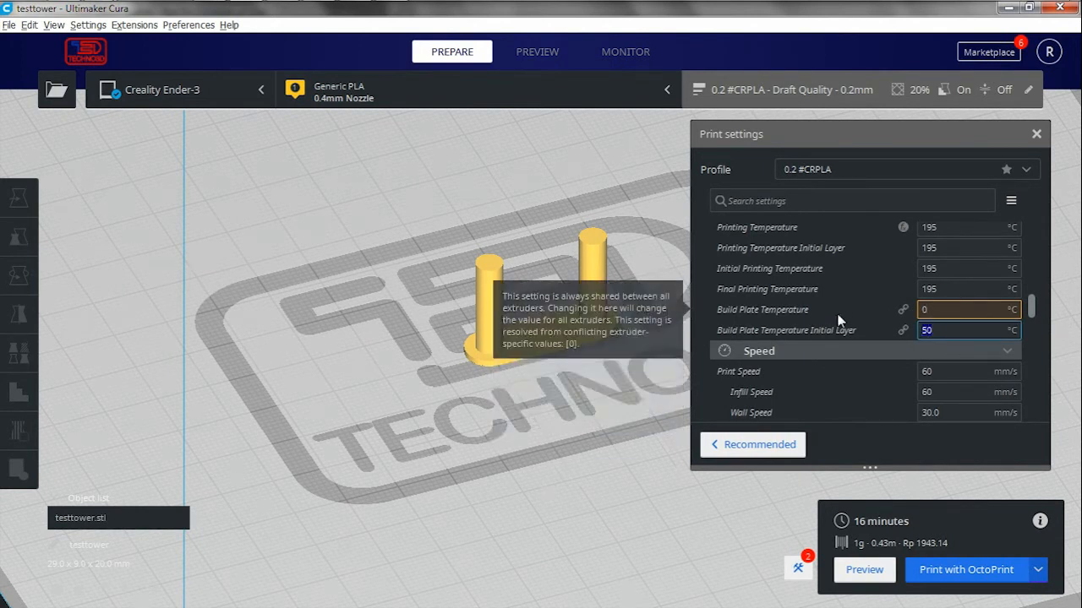
pyautogui.click(937, 309)
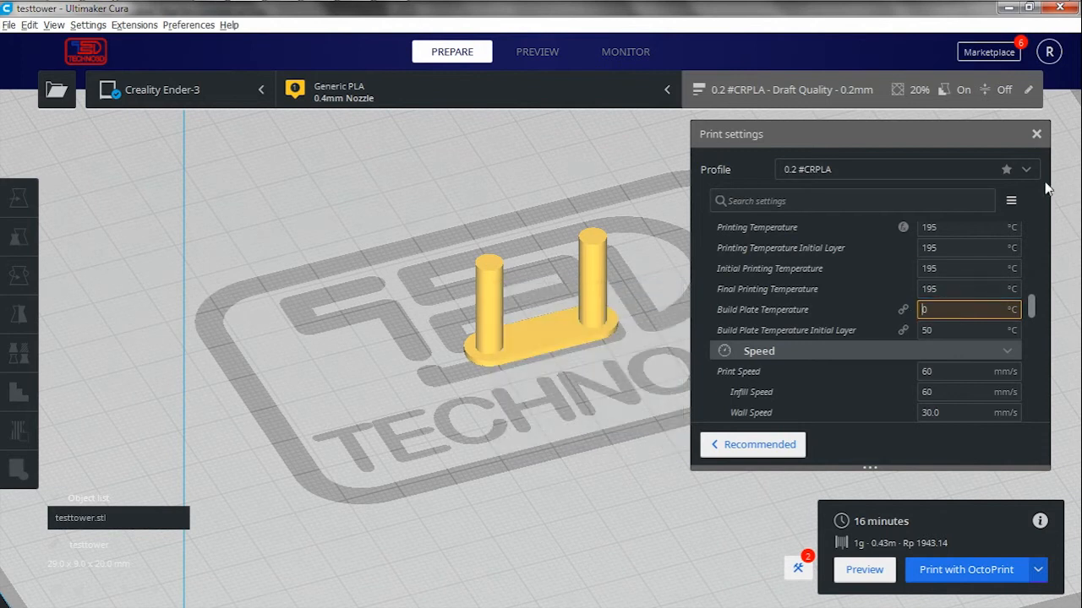
pyautogui.write('500')
pyautogui.press('Tab')
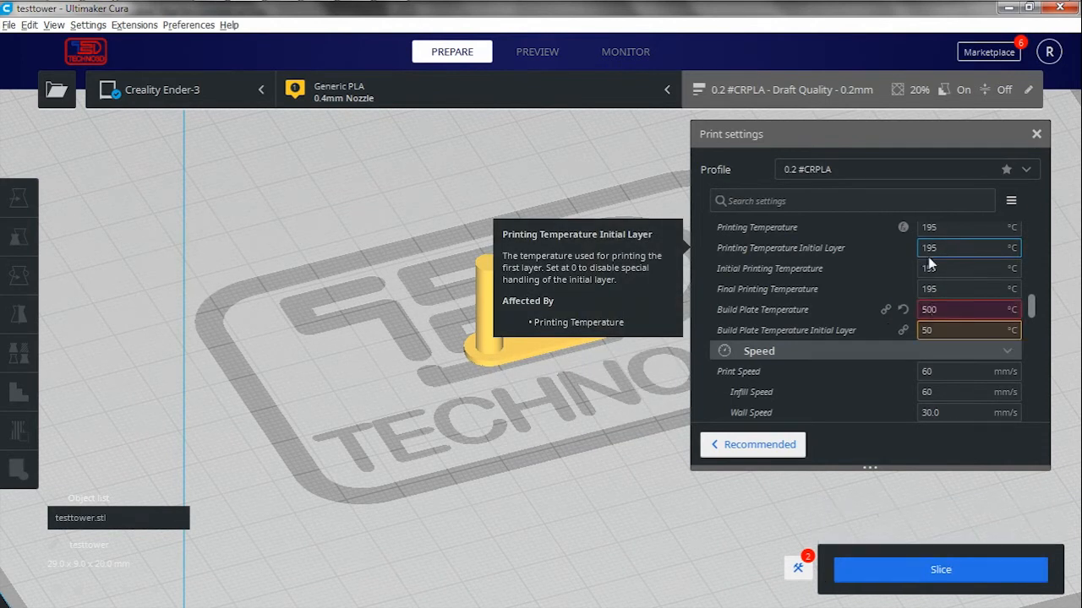
# Set the build plate temperature back to 0 °C and close the print settings.
pyautogui.press('Delete')
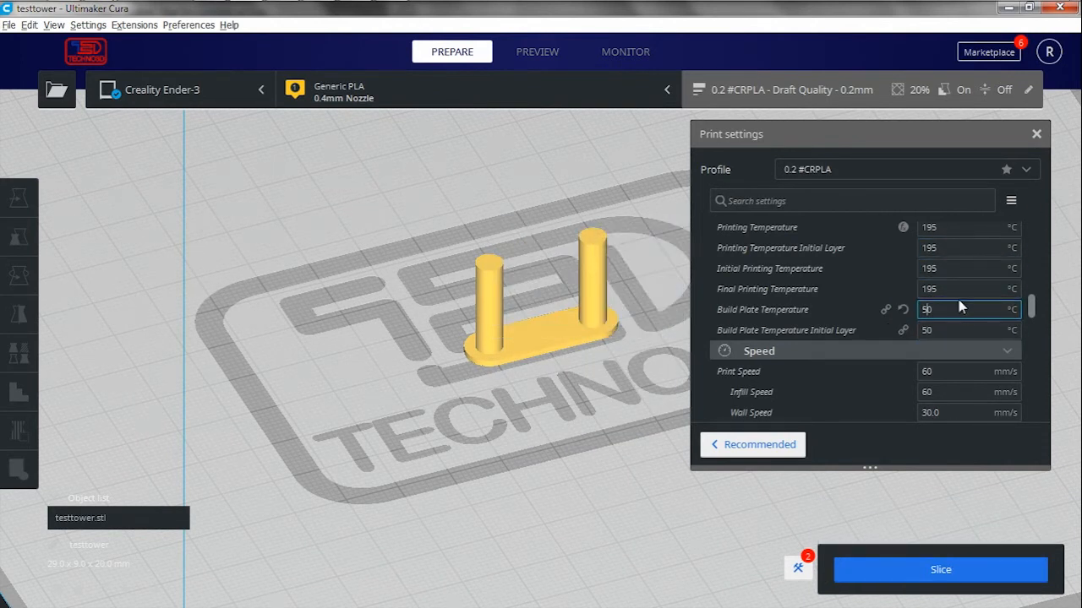
pyautogui.write('0')
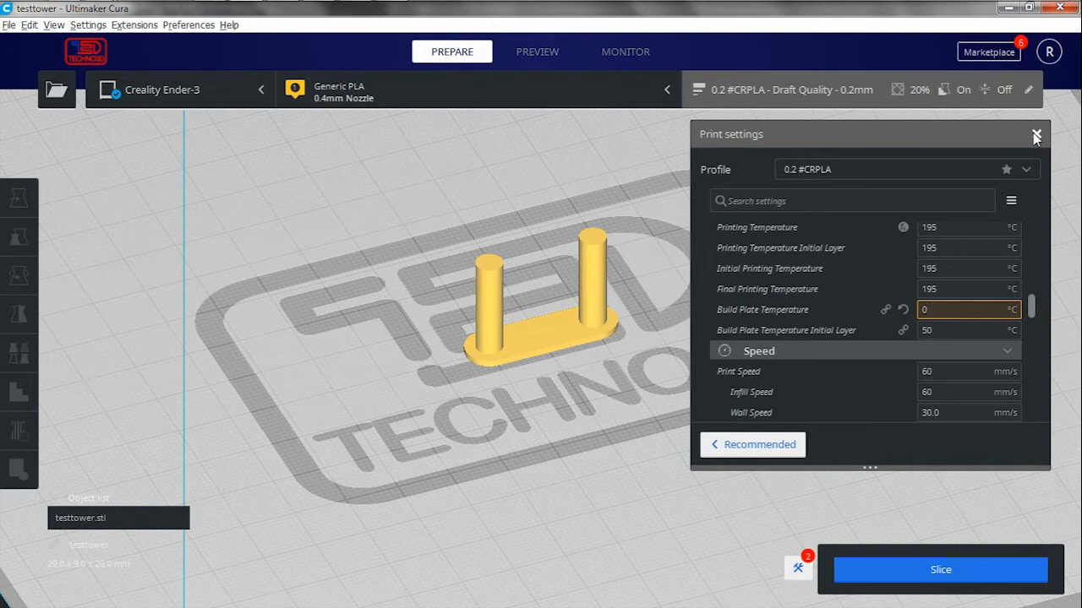
pyautogui.click(1036, 136)
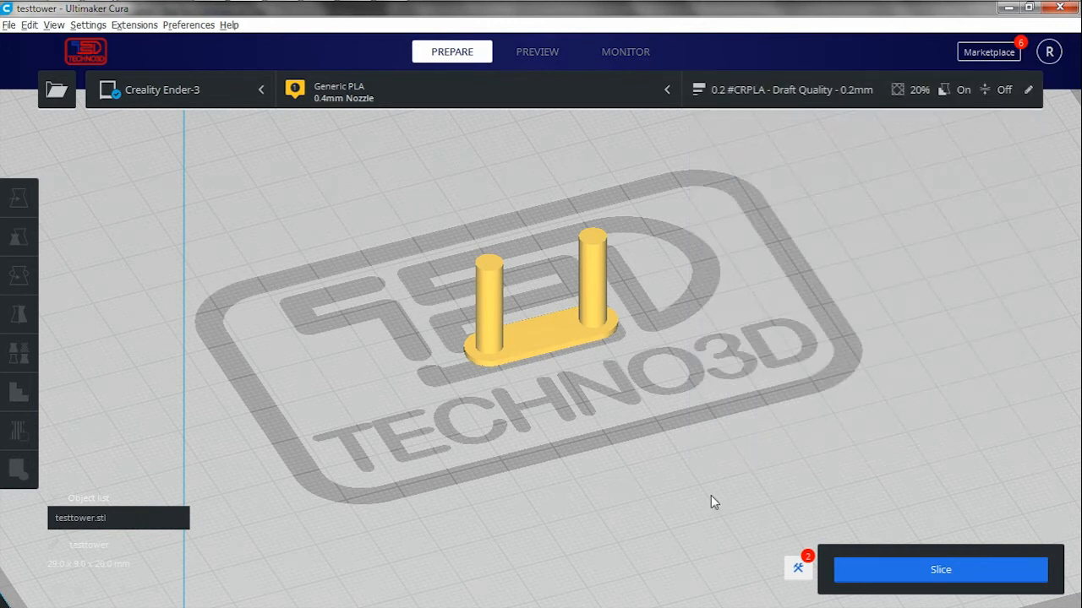
# Delete the test tower from the build plate.
pyautogui.scroll(-3, 712, 495)
pyautogui.scroll(4, 711, 495)
pyautogui.moveTo(639, 430); pyautogui.dragTo(714, 491, button='middle')
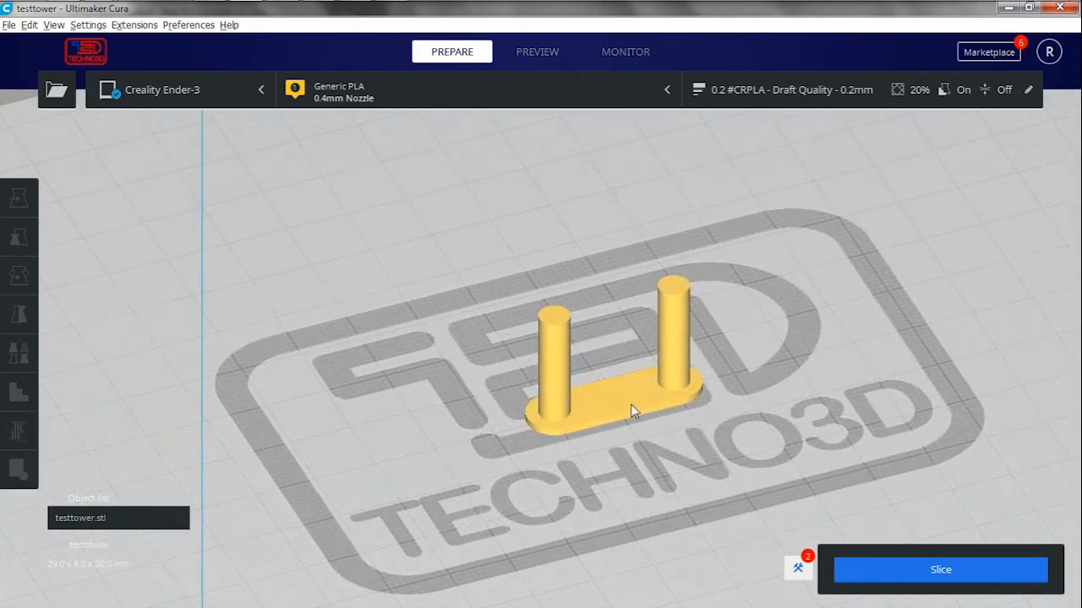
pyautogui.click(634, 411)
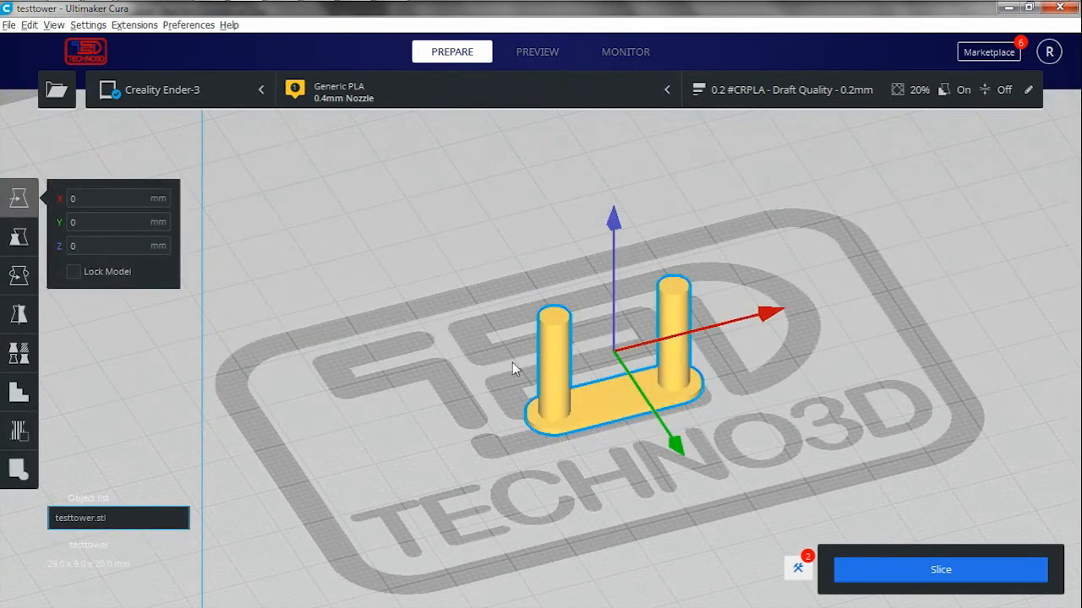
pyautogui.moveTo(719, 442); pyautogui.dragTo(749, 431, button='right')
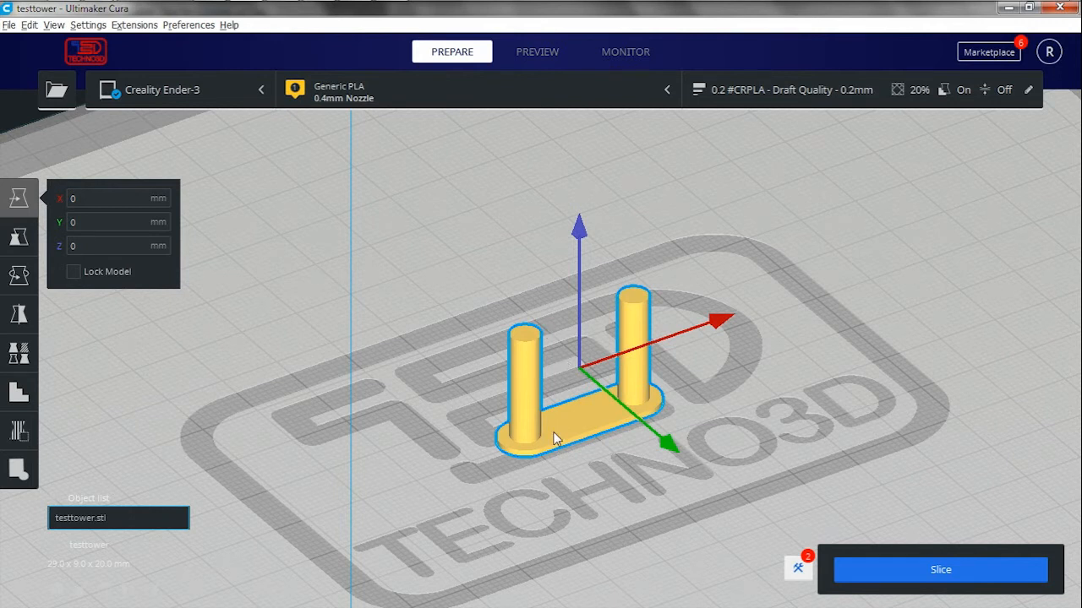
pyautogui.press('Delete')
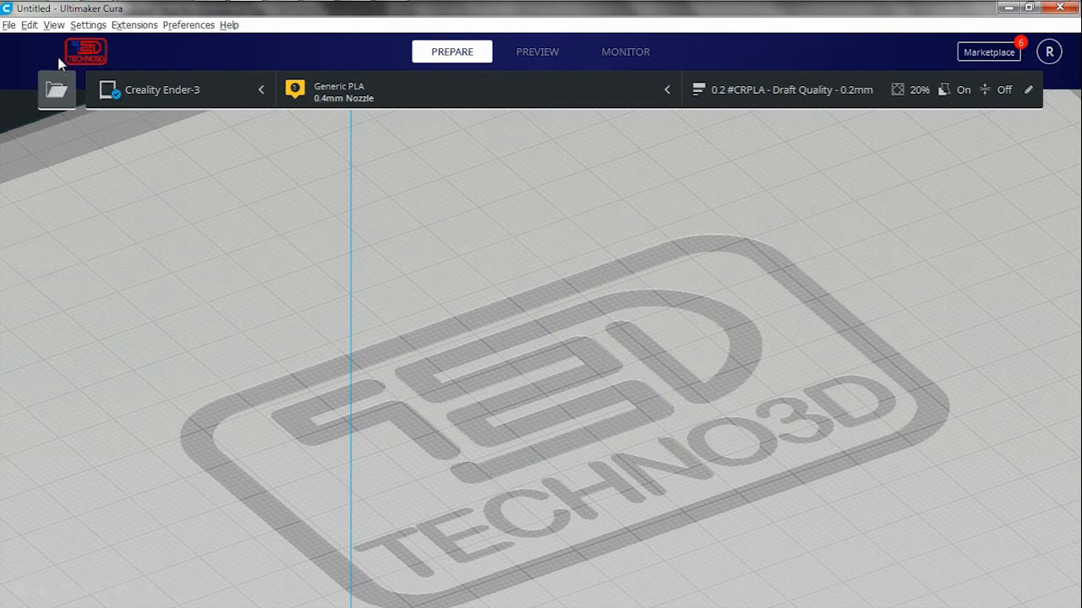
# Switch to the file browser's youtube folder and load phonestand.stl from it onto the empty build plate.
pyautogui.hotkey('alt', 'Tab')
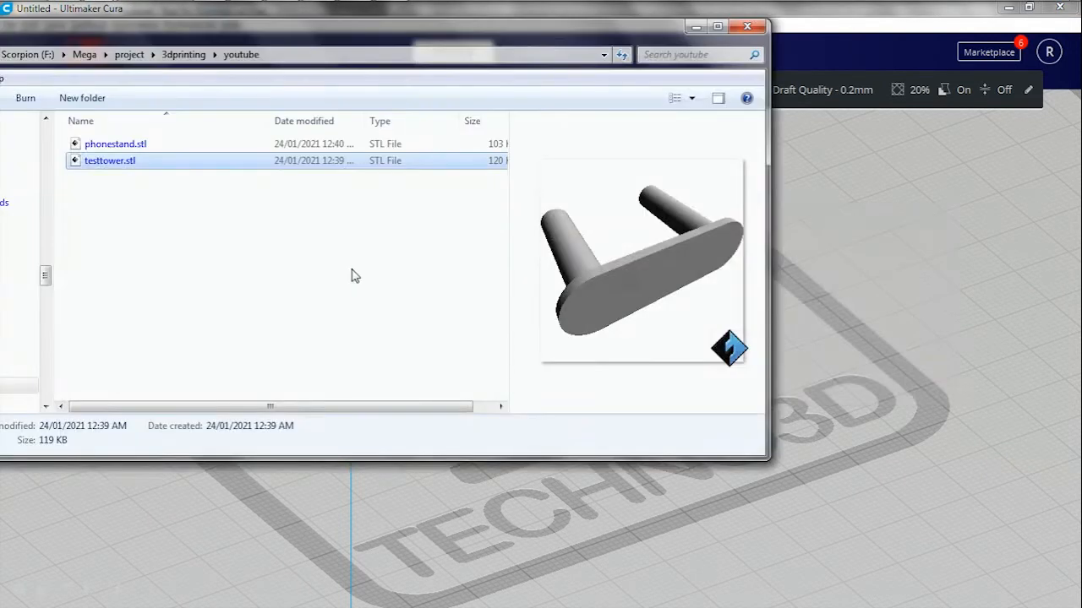
pyautogui.click(114, 144)
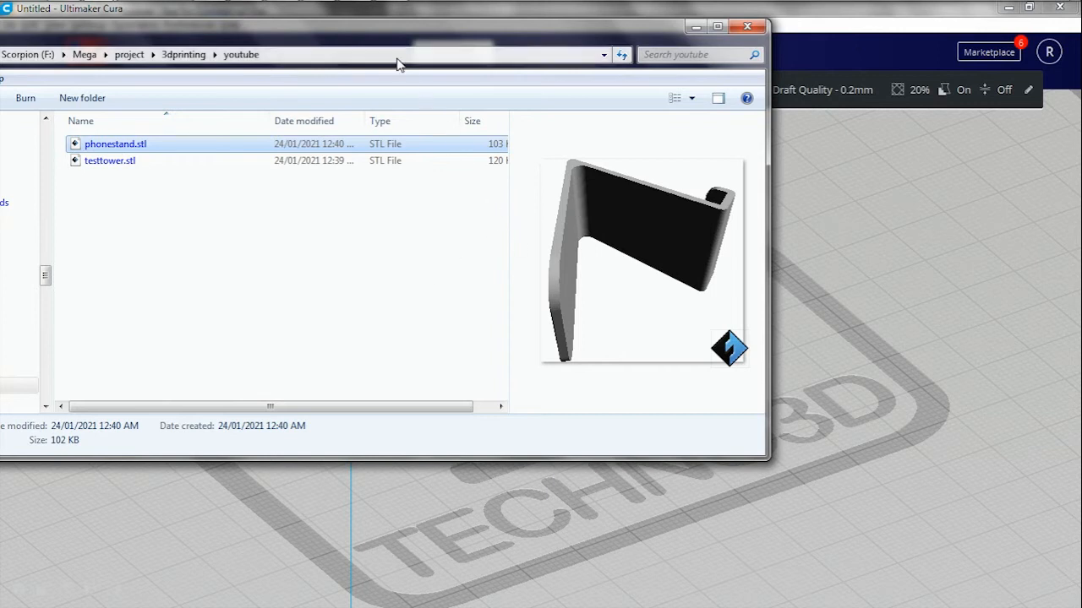
pyautogui.moveTo(367, 37); pyautogui.dragTo(391, 59)
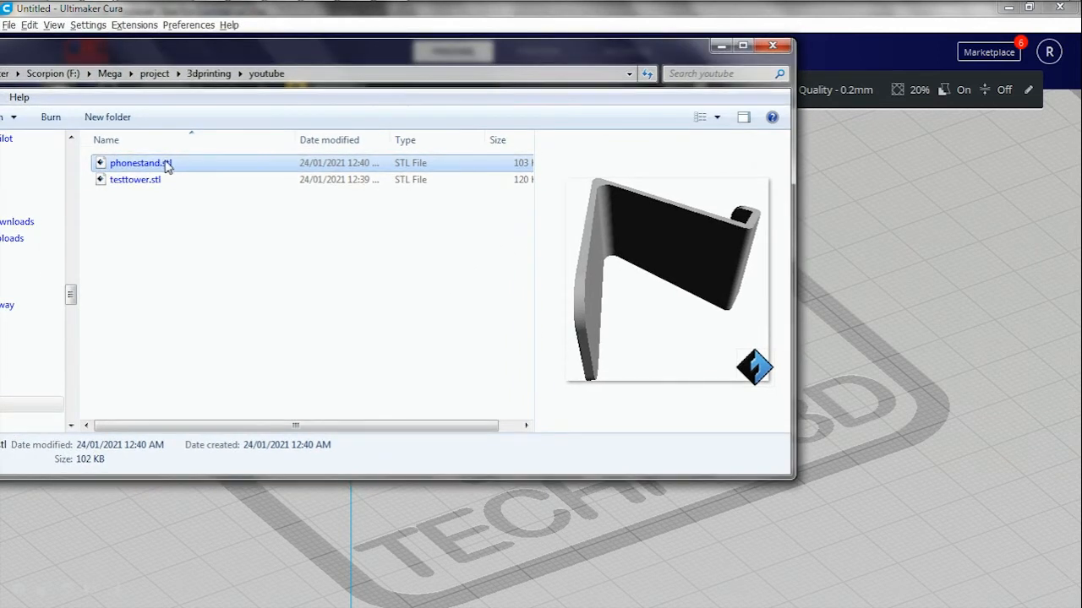
pyautogui.moveTo(177, 169); pyautogui.dragTo(844, 368)
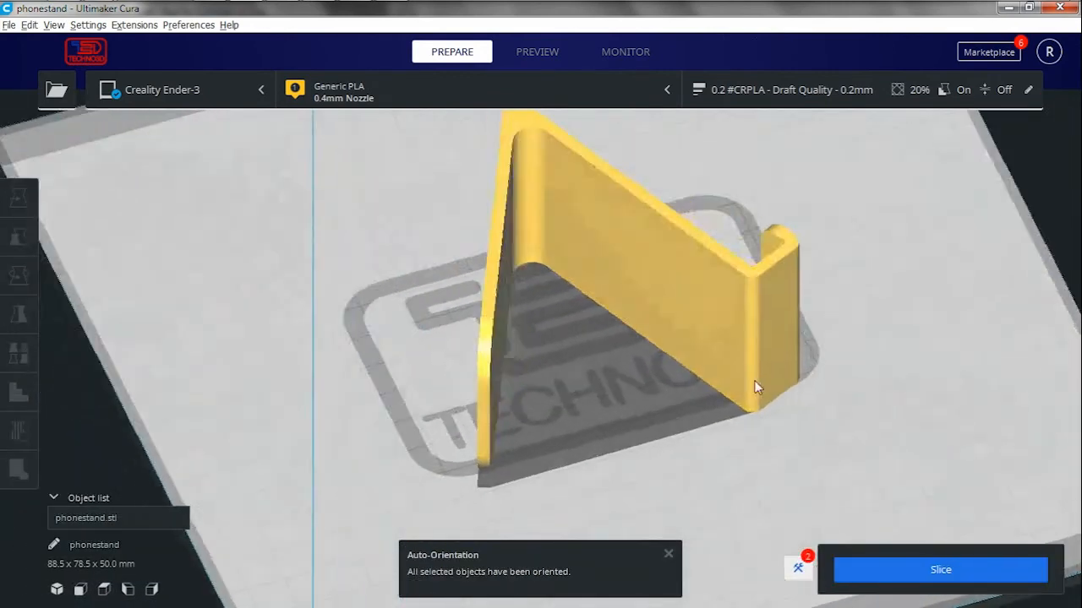
# Try tilting the phone stand about the X axis with the Rotate tool and undo the rotation.
pyautogui.moveTo(754, 380)
pyautogui.mouseDown(button='right')
pyautogui.moveTo(601, 398)
pyautogui.moveTo(512, 369)
pyautogui.moveTo(647, 366)
pyautogui.moveTo(828, 386)
pyautogui.moveTo(891, 369)
pyautogui.moveTo(756, 383)
pyautogui.mouseUp(button='right')
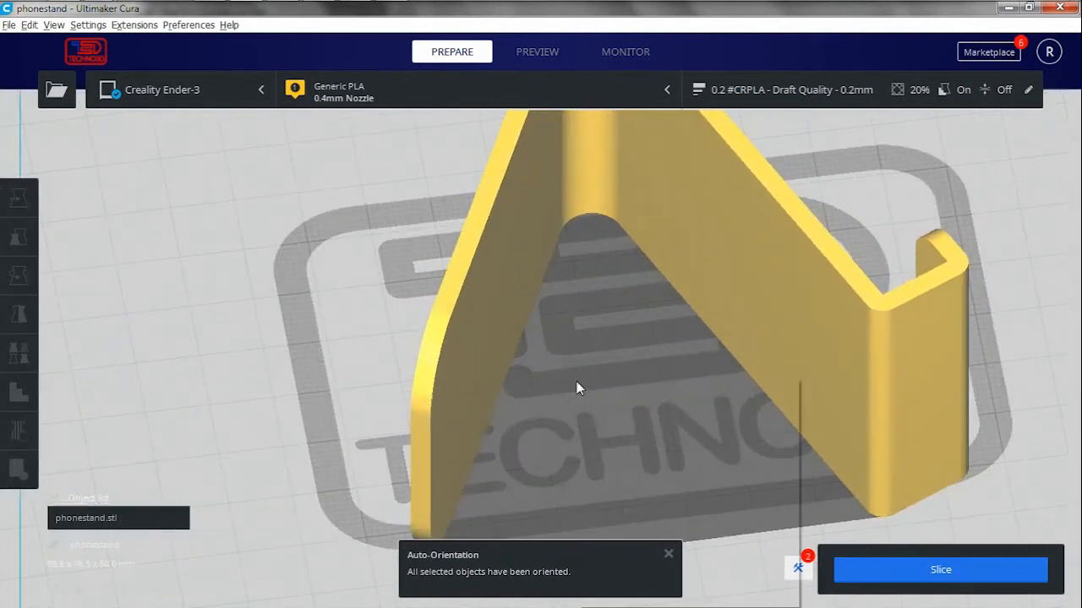
pyautogui.rightClick(577, 381)
pyautogui.click(580, 313)
pyautogui.scroll(-3, 550, 376)
pyautogui.moveTo(557, 377)
pyautogui.mouseDown(button='right')
pyautogui.moveTo(623, 321)
pyautogui.moveTo(668, 302)
pyautogui.moveTo(758, 353)
pyautogui.moveTo(848, 367)
pyautogui.moveTo(657, 405)
pyautogui.moveTo(531, 400)
pyautogui.moveTo(549, 388)
pyautogui.mouseUp(button='right')
pyautogui.click(626, 261)
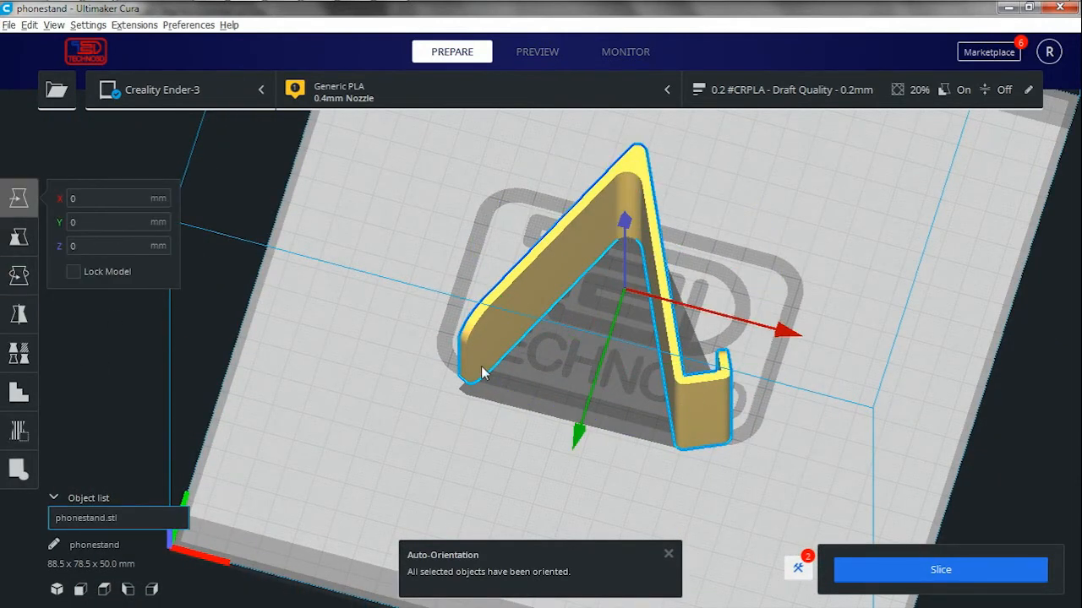
pyautogui.moveTo(467, 354); pyautogui.dragTo(661, 370, button='right')
pyautogui.press('r')
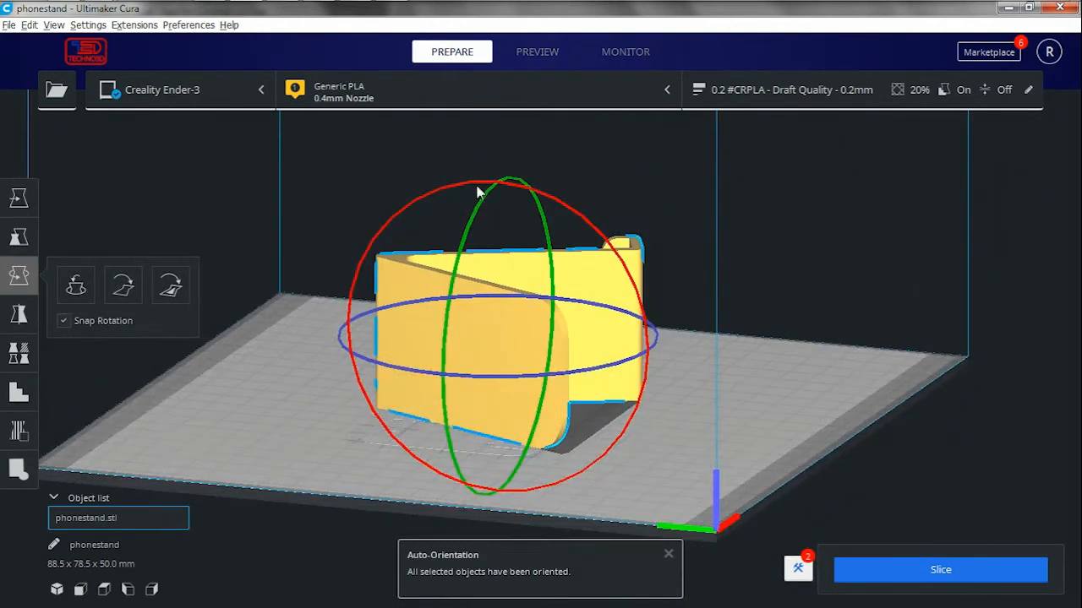
pyautogui.moveTo(470, 192); pyautogui.dragTo(598, 241)
pyautogui.click(641, 359)
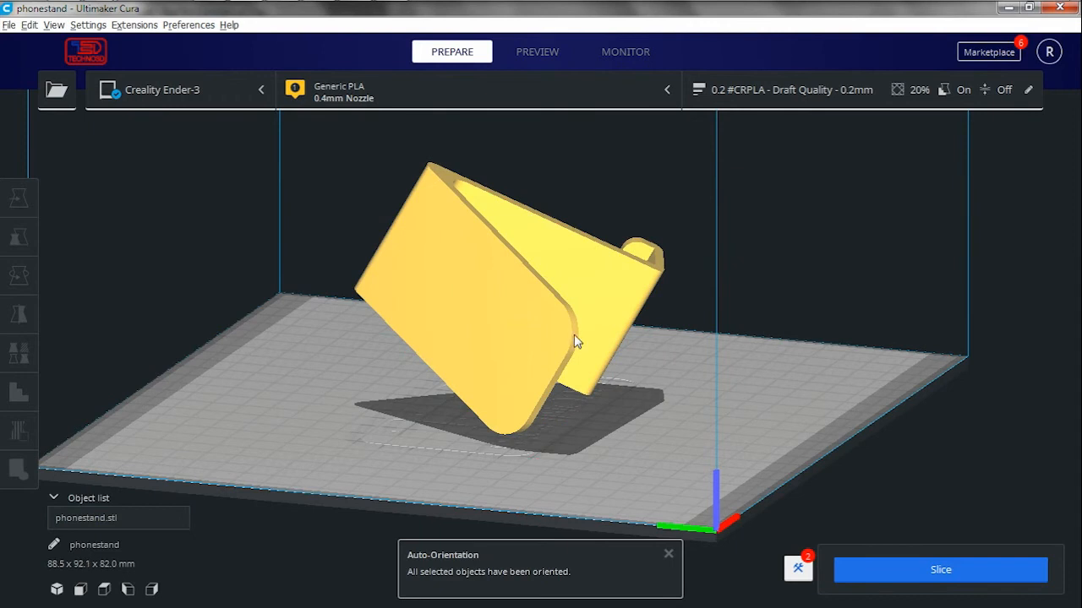
pyautogui.hotkey('ctrl', 'z')
pyautogui.hotkey('ctrl', 'z')
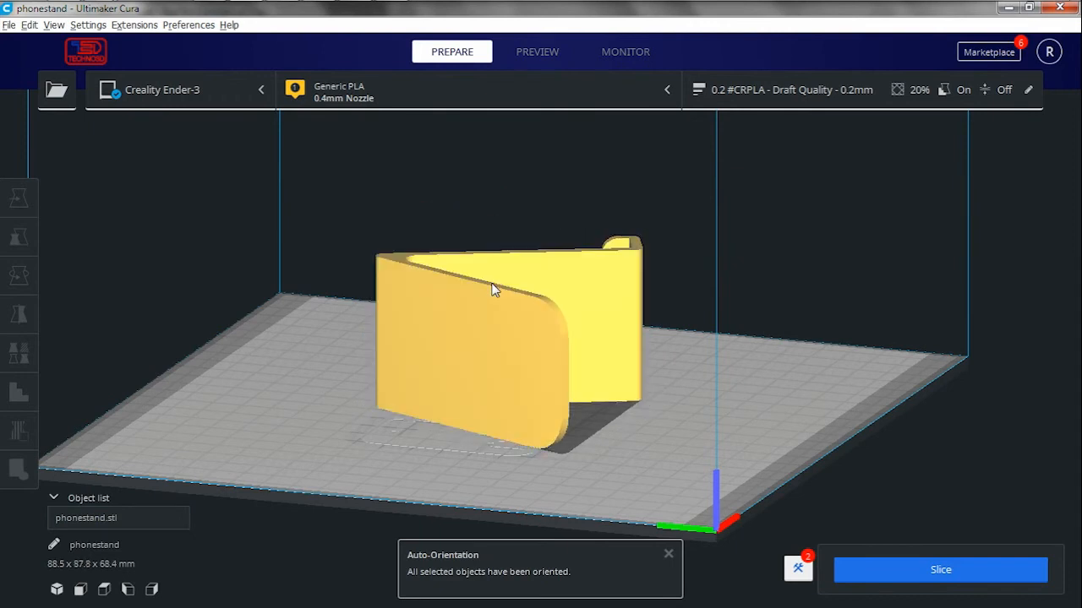
# Rotate the phone stand about the X axis until it stands upright on its two legs.
pyautogui.click(495, 288)
pyautogui.moveTo(463, 189); pyautogui.dragTo(659, 342)
pyautogui.moveTo(659, 341); pyautogui.dragTo(668, 390, button='right')
pyautogui.moveTo(601, 182); pyautogui.dragTo(647, 251)
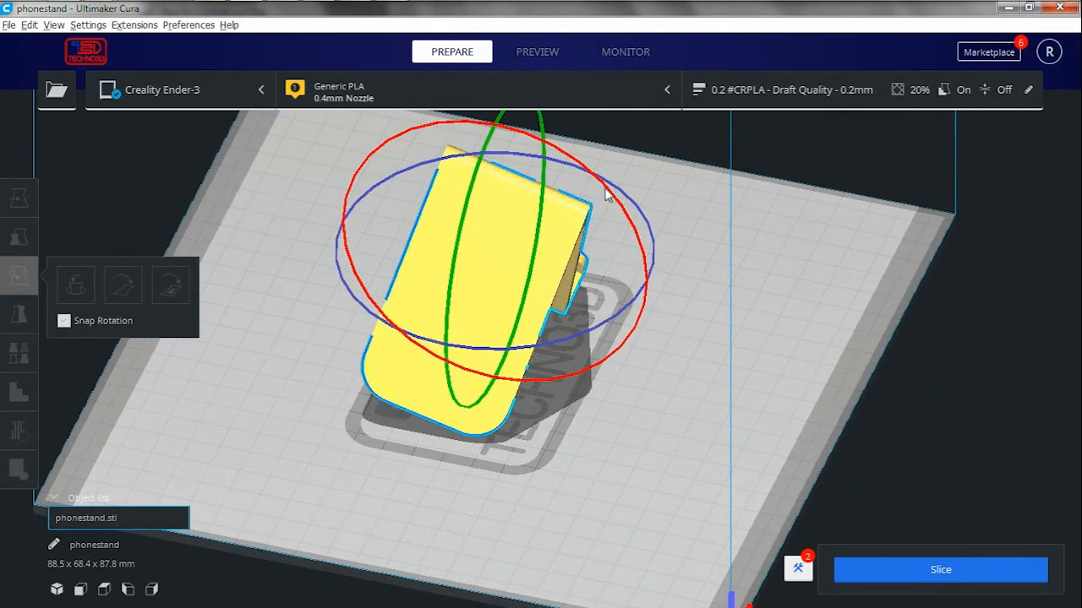
pyautogui.moveTo(506, 127); pyautogui.dragTo(448, 135)
pyautogui.click(836, 436)
# Examine the upright phone stand from all sides, including the sloped faces, the lip and the embossed R.
pyautogui.moveTo(763, 430); pyautogui.dragTo(536, 409, button='right')
pyautogui.scroll(1, 711, 471)
pyautogui.scroll(-7, 733, 420)
pyautogui.scroll(8, 732, 420)
pyautogui.moveTo(763, 456); pyautogui.dragTo(801, 463, button='right')
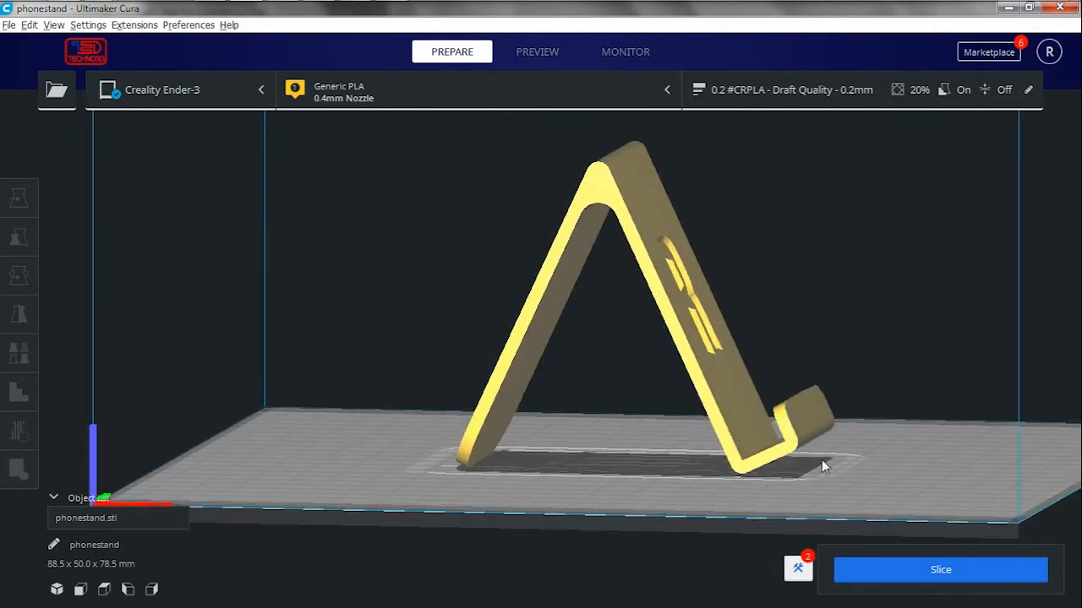
pyautogui.moveTo(876, 388); pyautogui.dragTo(615, 444, button='right')
pyautogui.scroll(5, 615, 444)
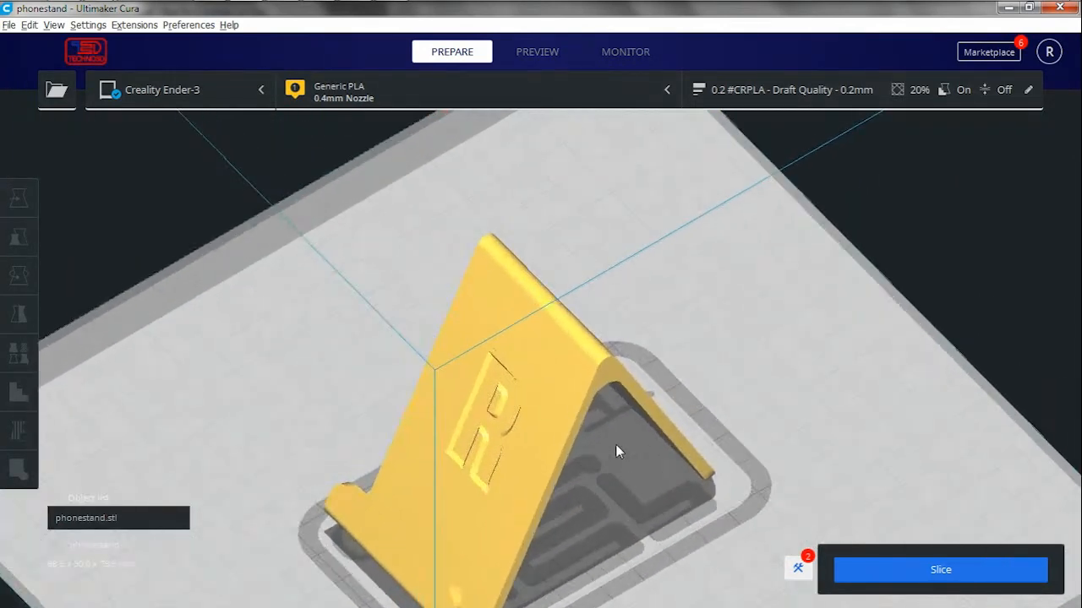
pyautogui.scroll(-5, 484, 398)
pyautogui.moveTo(560, 473); pyautogui.dragTo(526, 417, button='right')
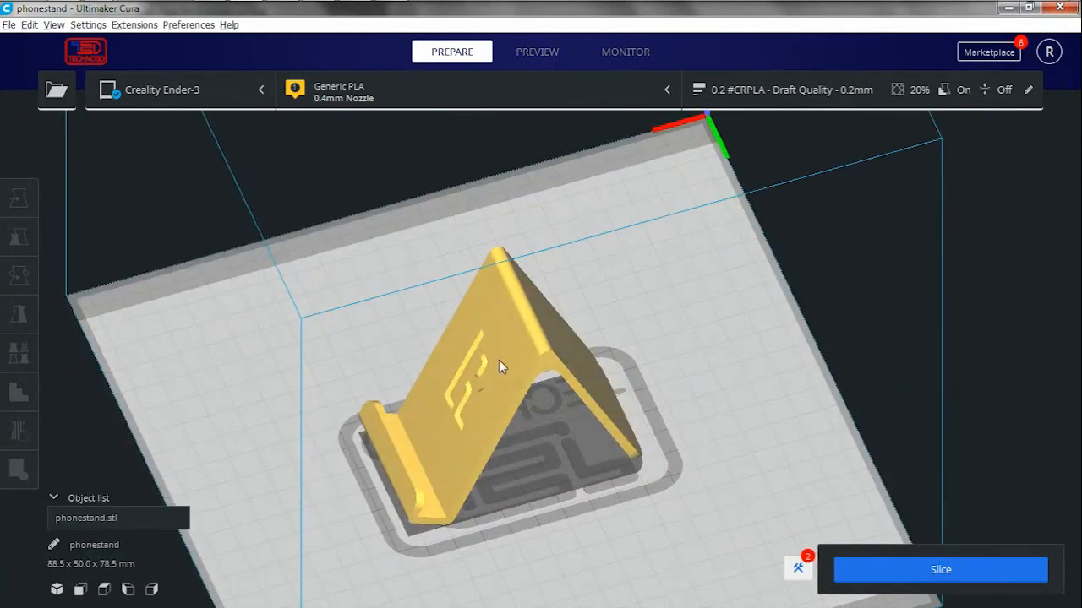
pyautogui.moveTo(401, 447); pyautogui.dragTo(435, 436, button='right')
pyautogui.moveTo(635, 391); pyautogui.dragTo(729, 430, button='right')
# Align the phone stand's A-shaped side face to the build plate and arrange the model automatically.
pyautogui.click(518, 331)
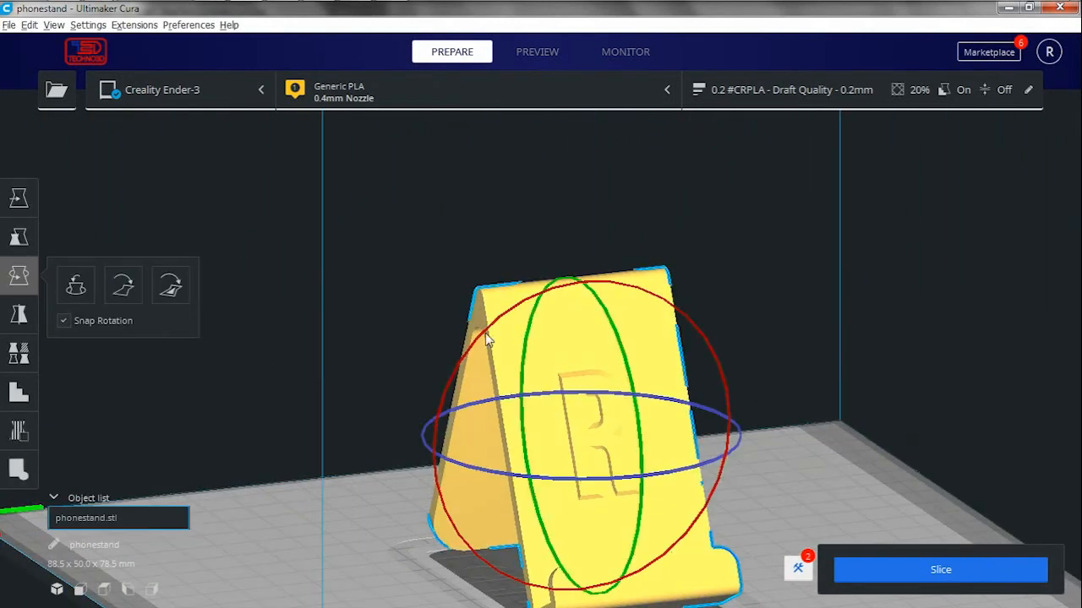
pyautogui.click(170, 285)
pyautogui.click(480, 312)
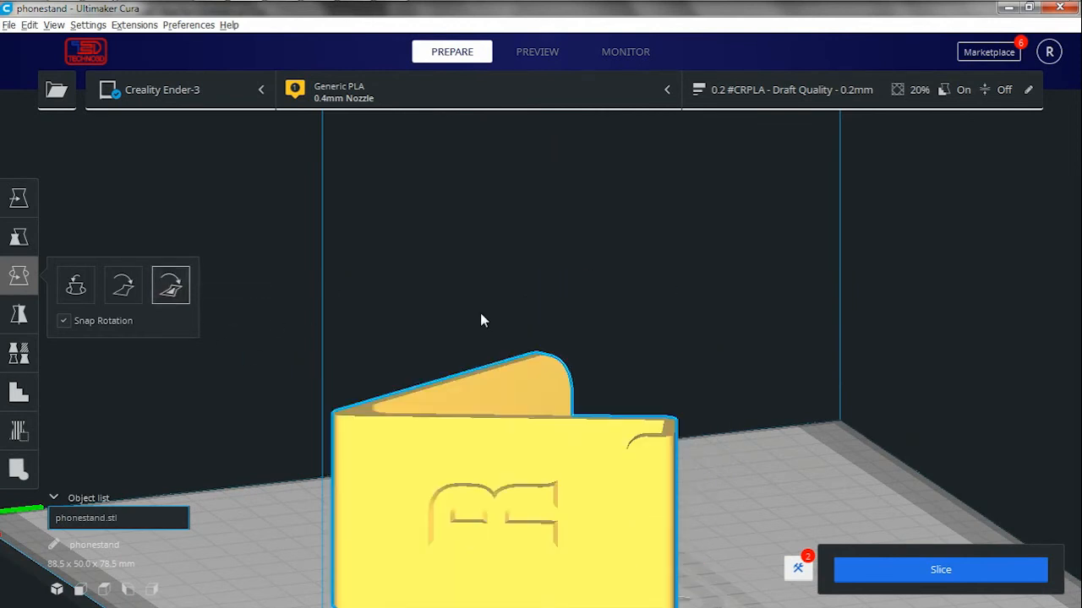
pyautogui.scroll(-1, 641, 397)
pyautogui.scroll(-2, 642, 397)
pyautogui.moveTo(645, 397); pyautogui.dragTo(446, 529, button='right')
pyautogui.moveTo(596, 546); pyautogui.dragTo(768, 436, button='right')
pyautogui.moveTo(583, 484); pyautogui.dragTo(574, 483, button='right')
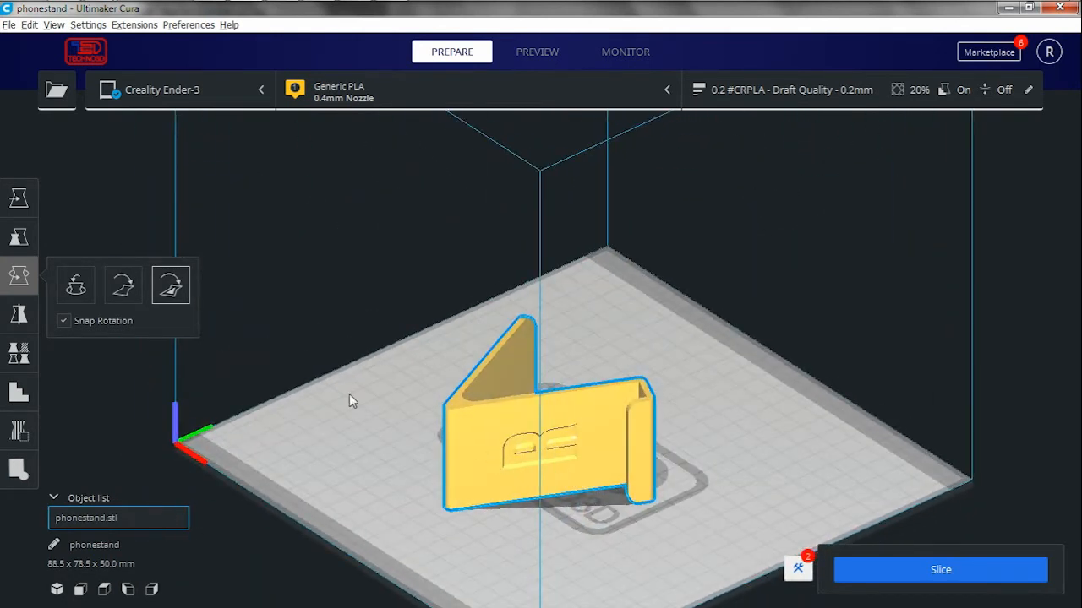
pyautogui.hotkey('ctrl', 'r')
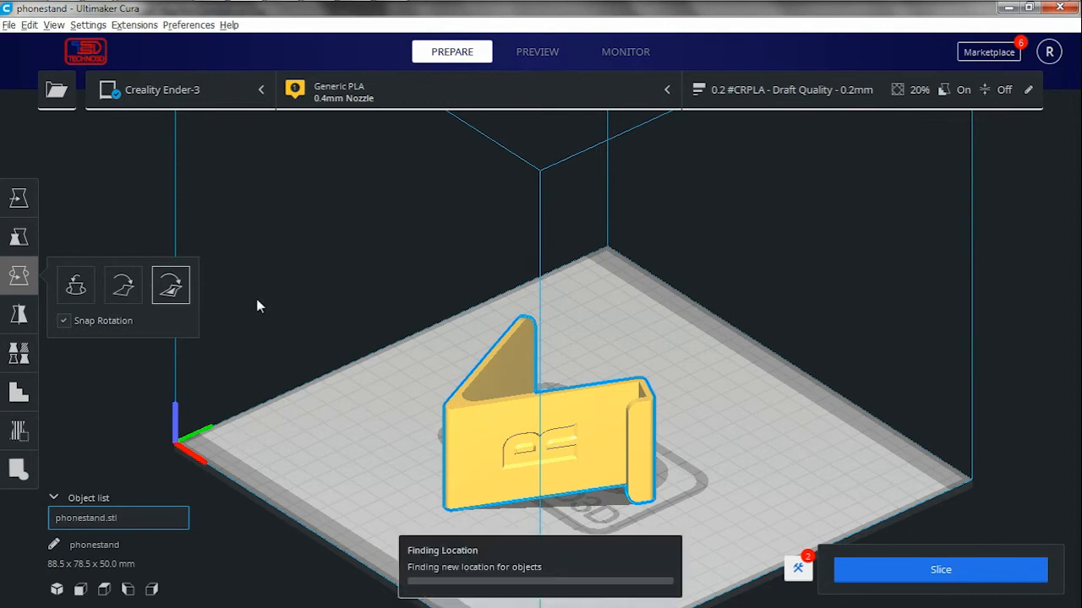
# Flip the phone stand onto its opposite side face with face alignment and flip it back.
pyautogui.moveTo(529, 520); pyautogui.dragTo(572, 493, button='right')
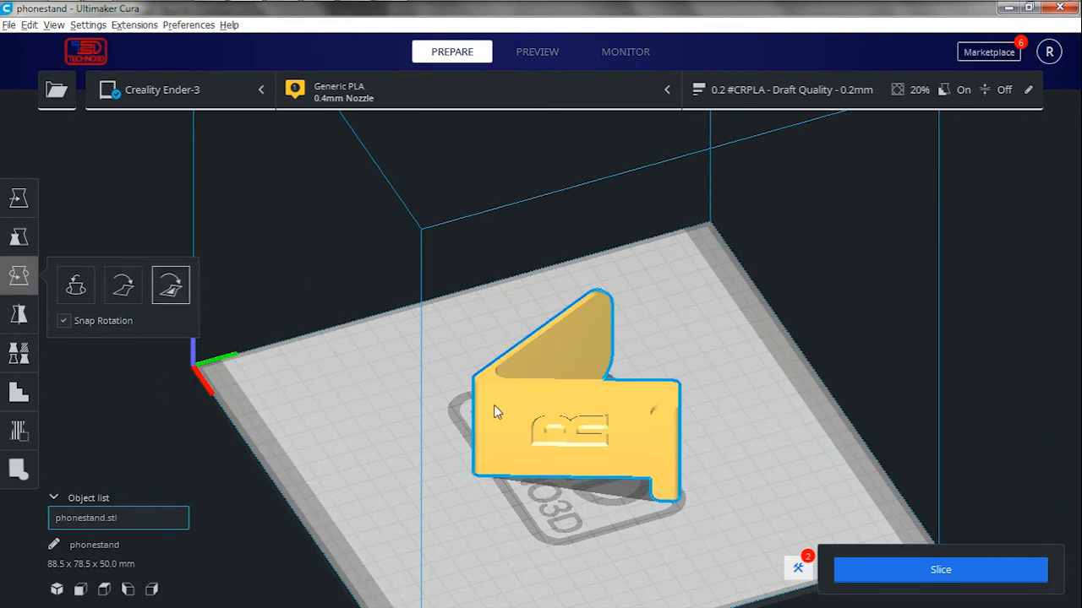
pyautogui.click(490, 378)
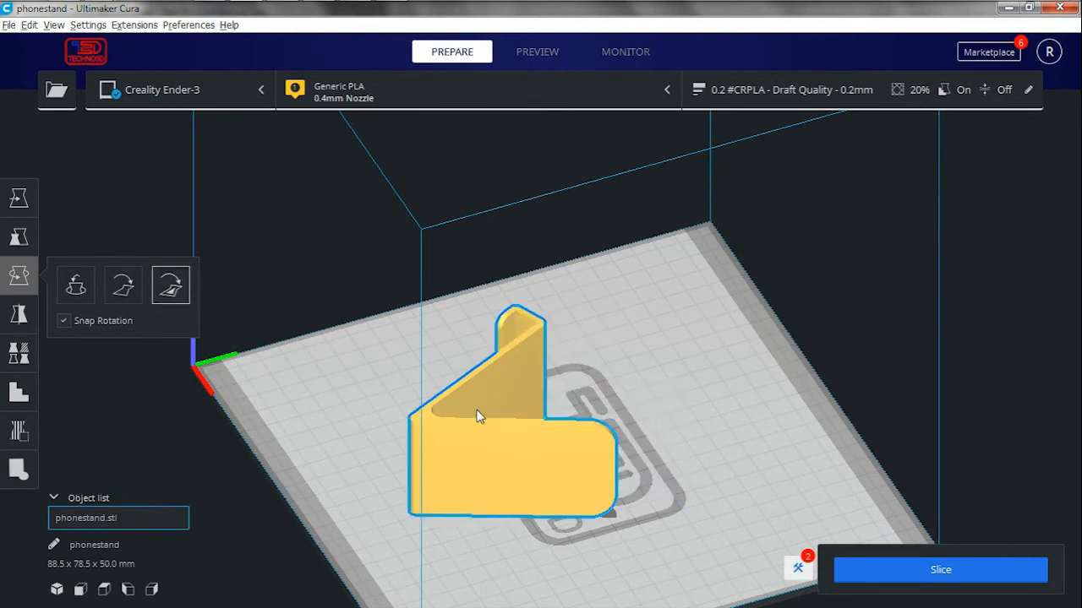
pyautogui.click(429, 418)
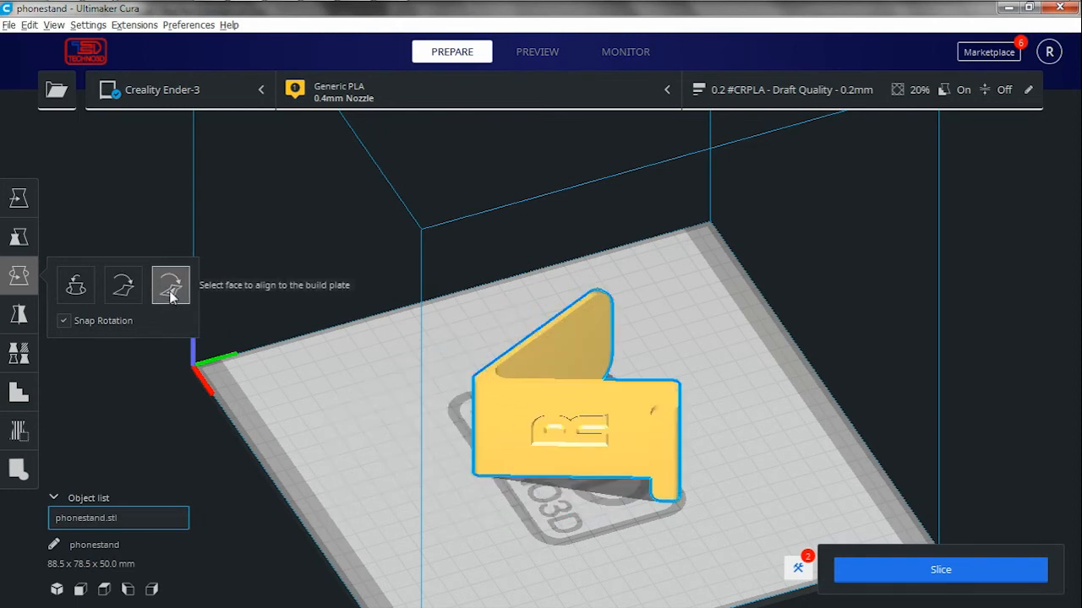
# Turn the phone stand over by aligning its upward-facing side face to the build plate.
pyautogui.scroll(-3, 379, 358)
pyautogui.scroll(5, 568, 372)
pyautogui.scroll(4, 567, 371)
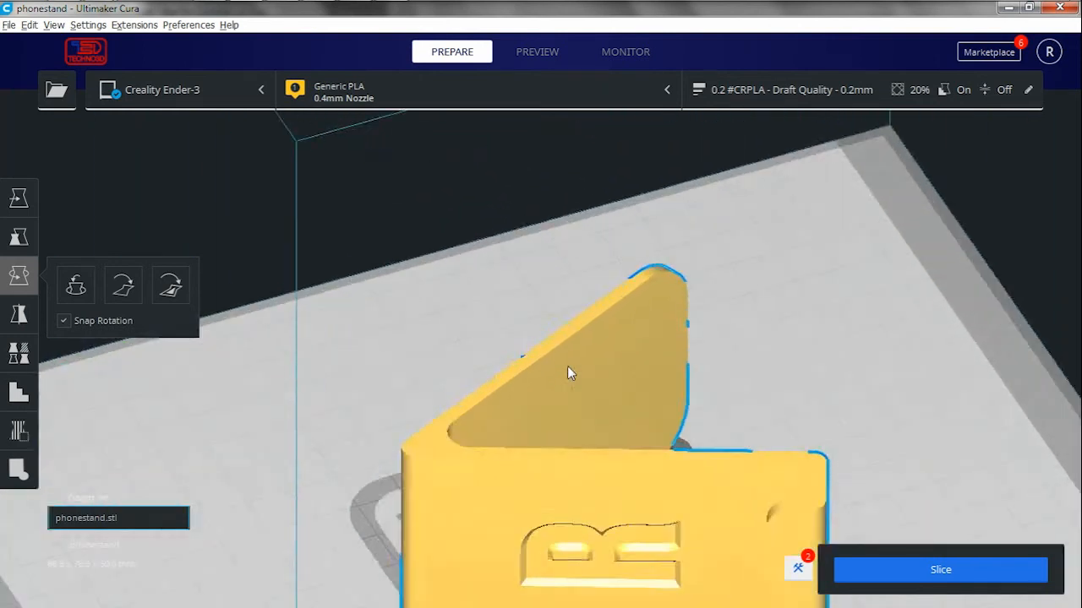
pyautogui.moveTo(412, 486); pyautogui.dragTo(320, 430, button='right')
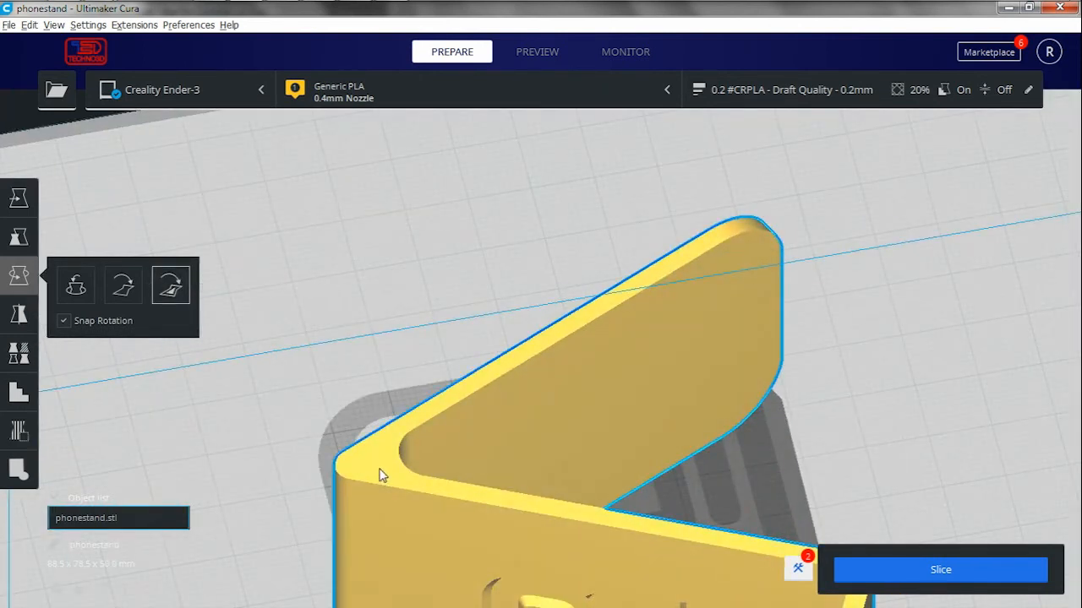
pyautogui.click(379, 468)
pyautogui.scroll(-4, 484, 462)
pyautogui.scroll(1, 479, 469)
pyautogui.moveTo(479, 469); pyautogui.dragTo(605, 385, button='right')
pyautogui.scroll(-2, 605, 386)
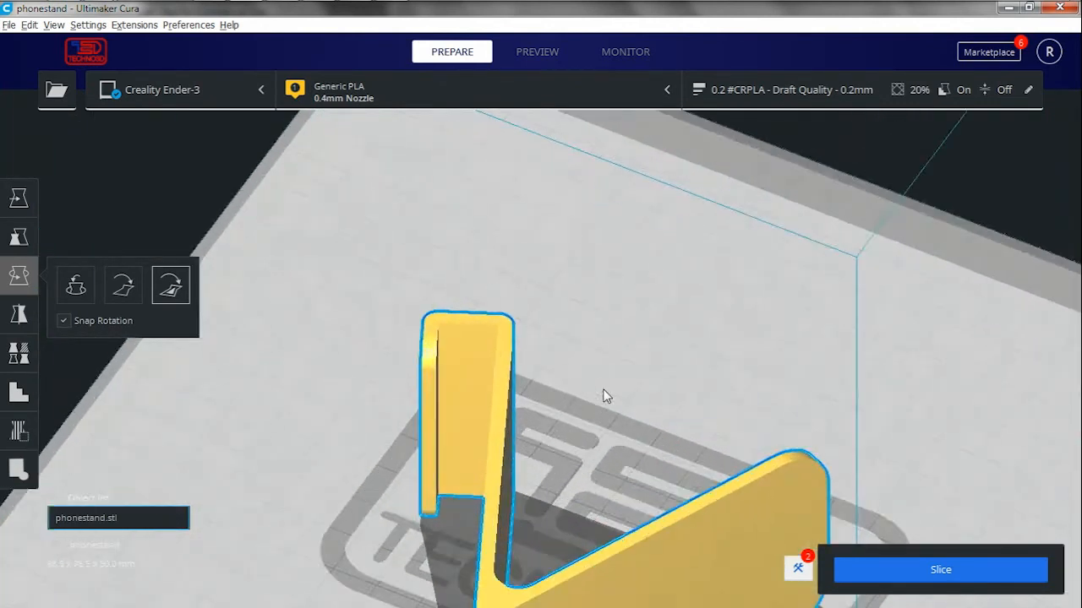
pyautogui.scroll(-3, 611, 436)
# Rotate the phone stand half a turn about the vertical axis and deselect it.
pyautogui.click(545, 500)
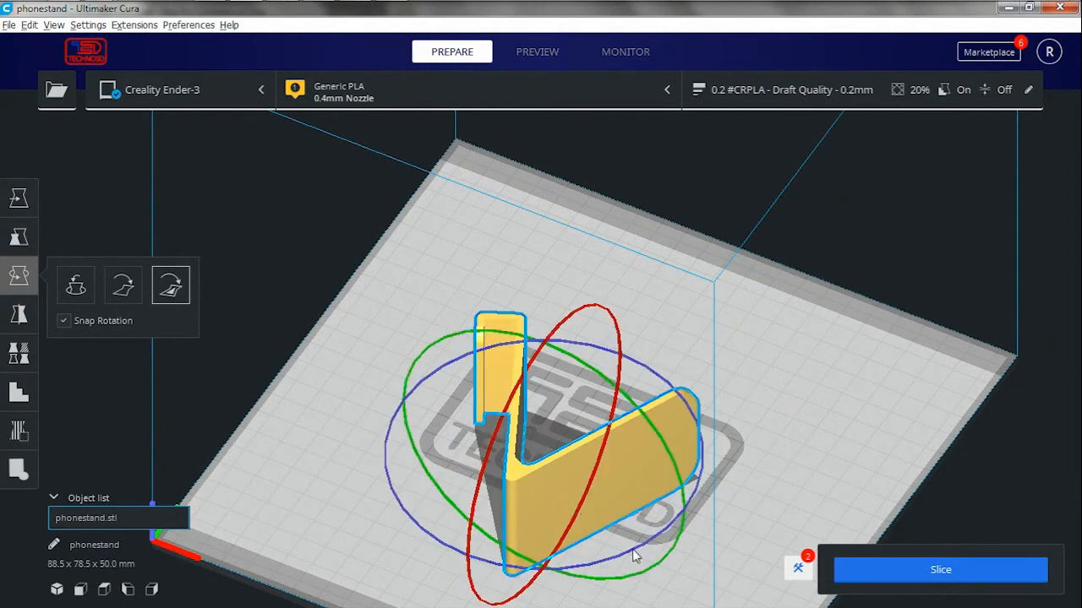
pyautogui.click(635, 556)
pyautogui.click(609, 424)
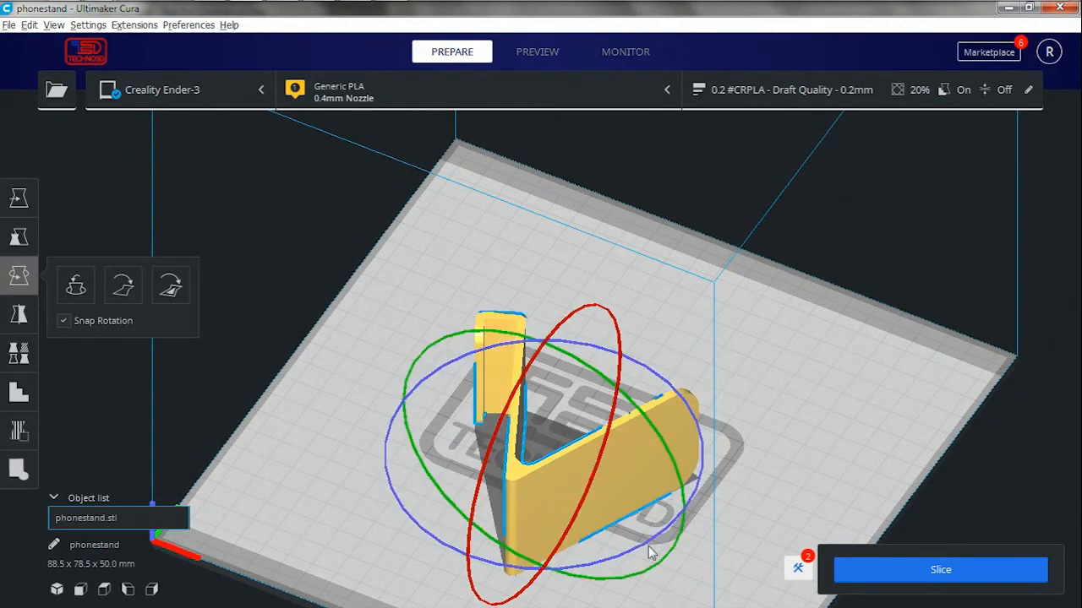
pyautogui.moveTo(640, 549); pyautogui.dragTo(296, 414)
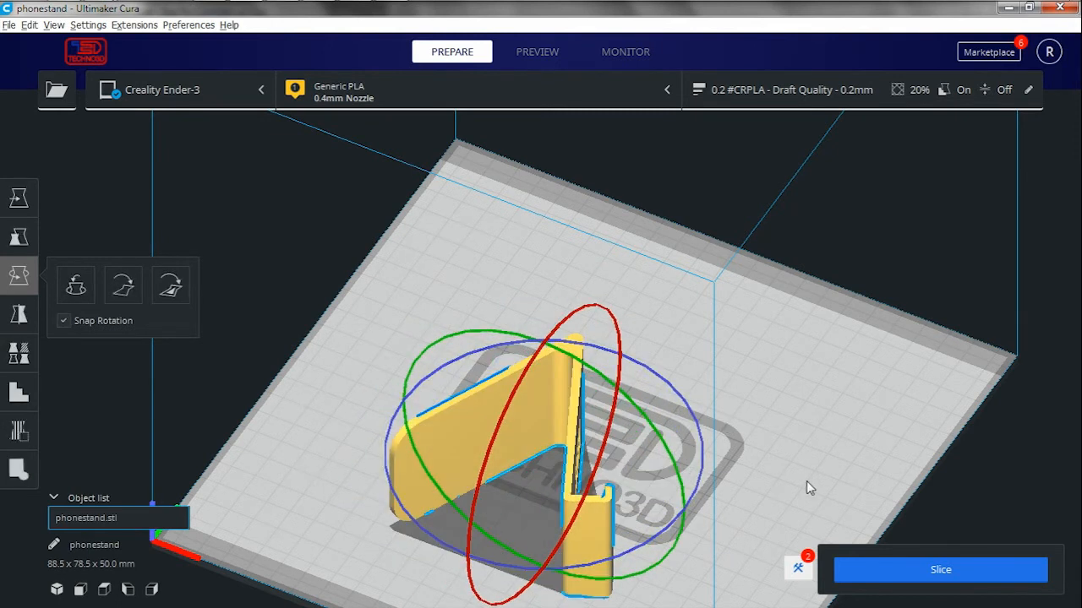
pyautogui.click(753, 473)
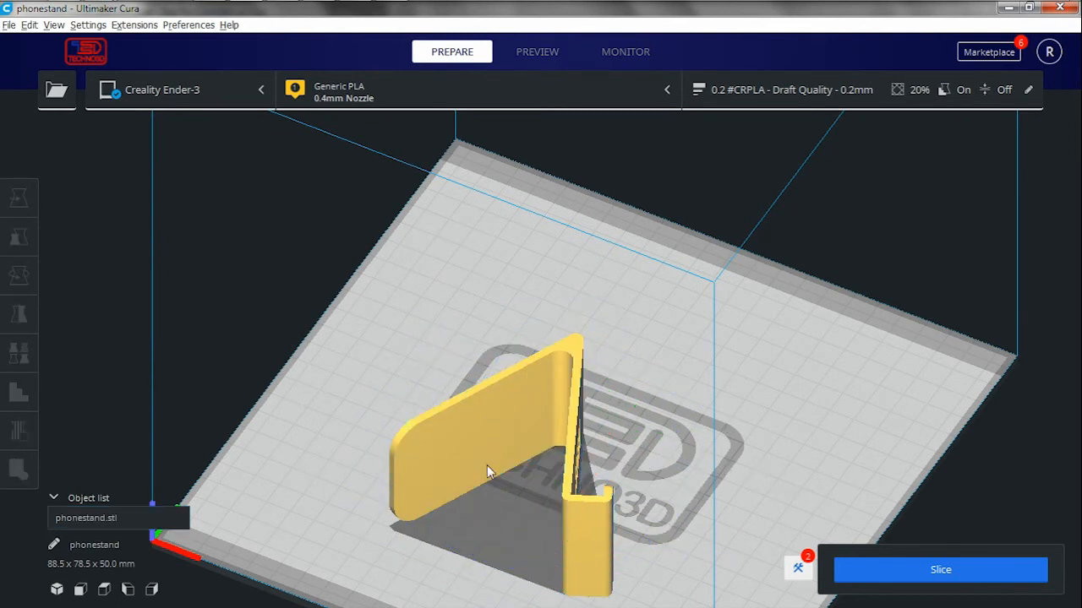
# Examine the side-lying phone stand on the build plate from several angles.
pyautogui.scroll(-3, 635, 470)
pyautogui.moveTo(597, 562); pyautogui.dragTo(369, 420, button='right')
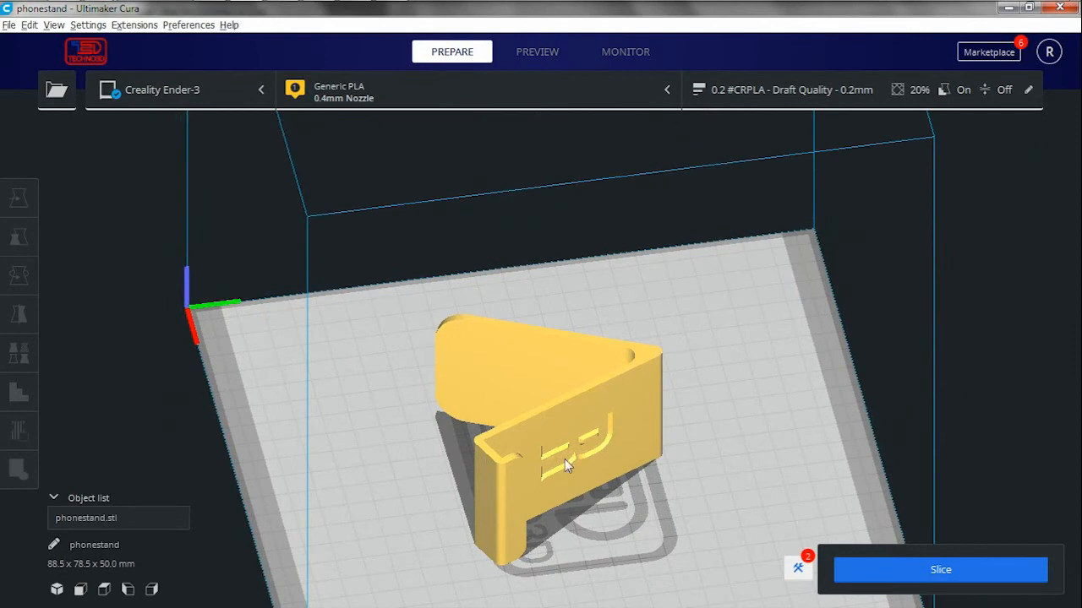
pyautogui.scroll(1, 625, 491)
pyautogui.scroll(-2, 624, 491)
pyautogui.moveTo(607, 497); pyautogui.dragTo(747, 458, button='right')
pyautogui.scroll(5, 519, 476)
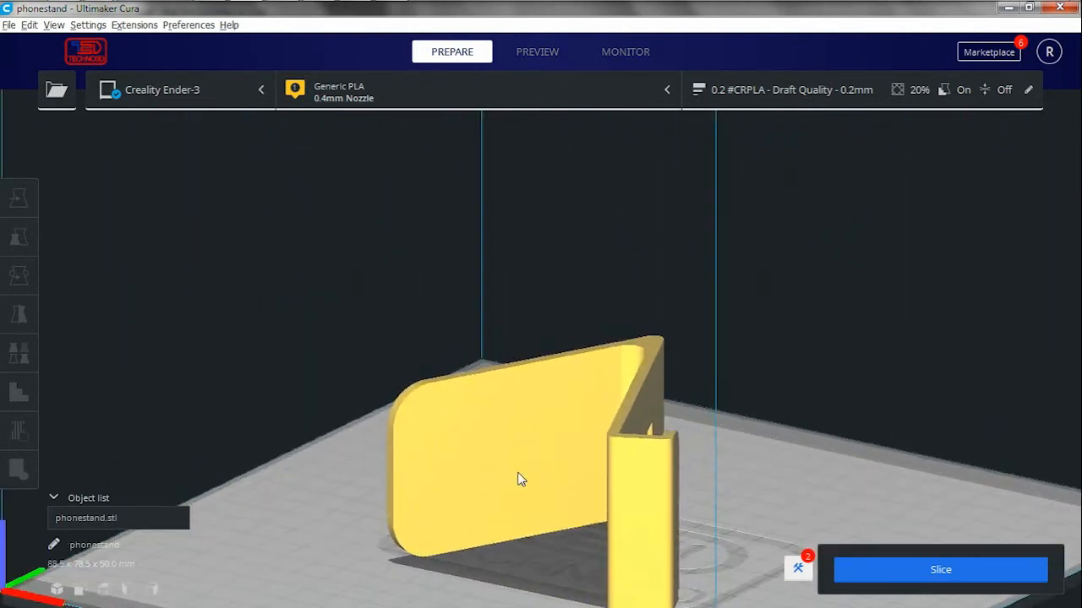
pyautogui.moveTo(537, 508); pyautogui.dragTo(408, 480, button='right')
pyautogui.moveTo(658, 526); pyautogui.dragTo(634, 528, button='right')
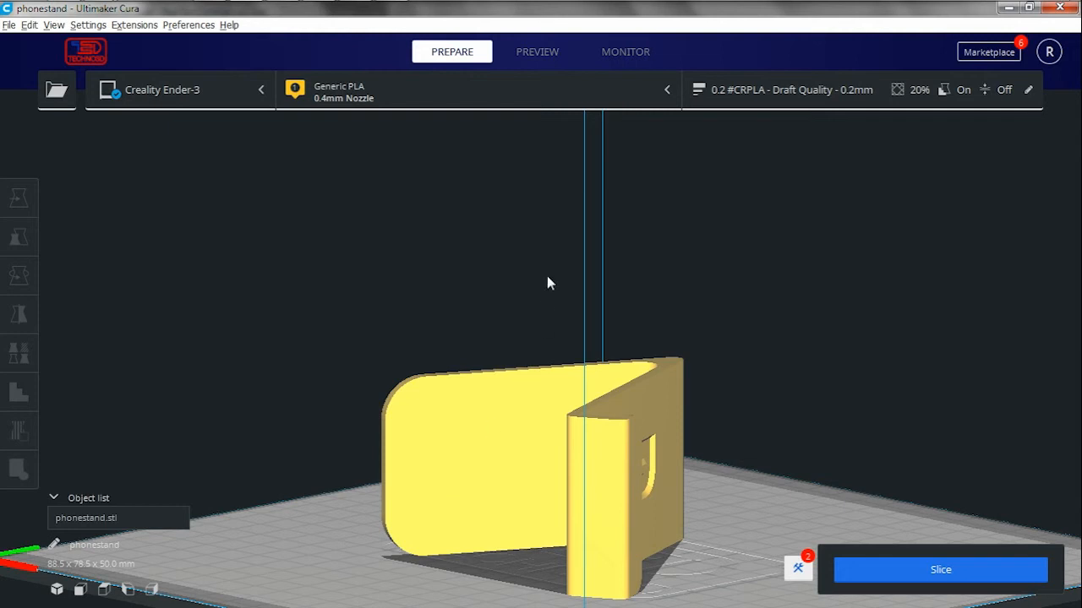
# Slice the phone stand in the layer preview and inspect the printed lines of its wall up close.
pyautogui.click(534, 46)
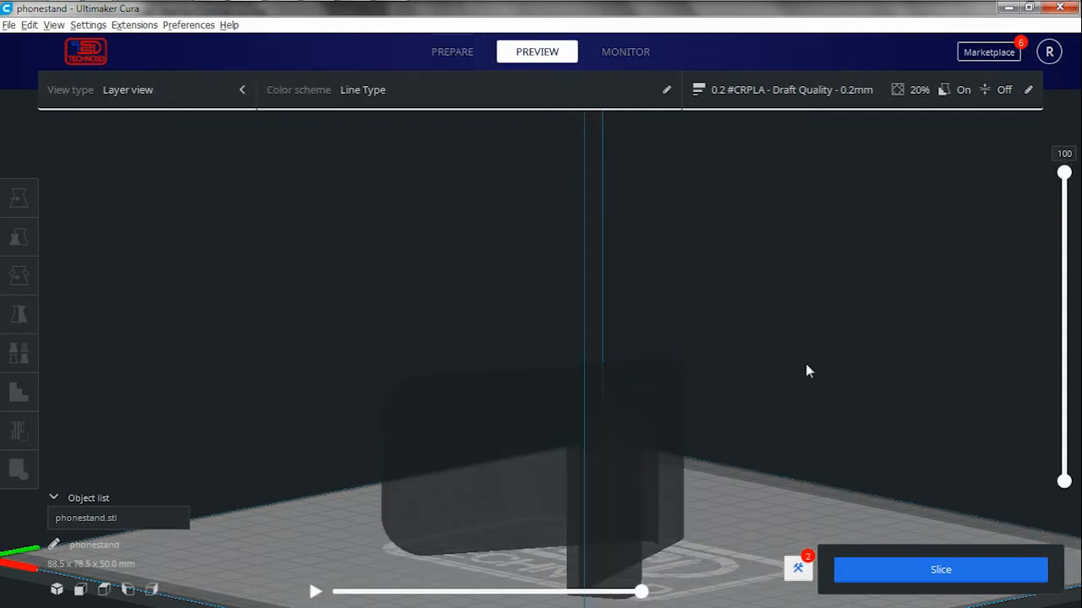
pyautogui.click(954, 572)
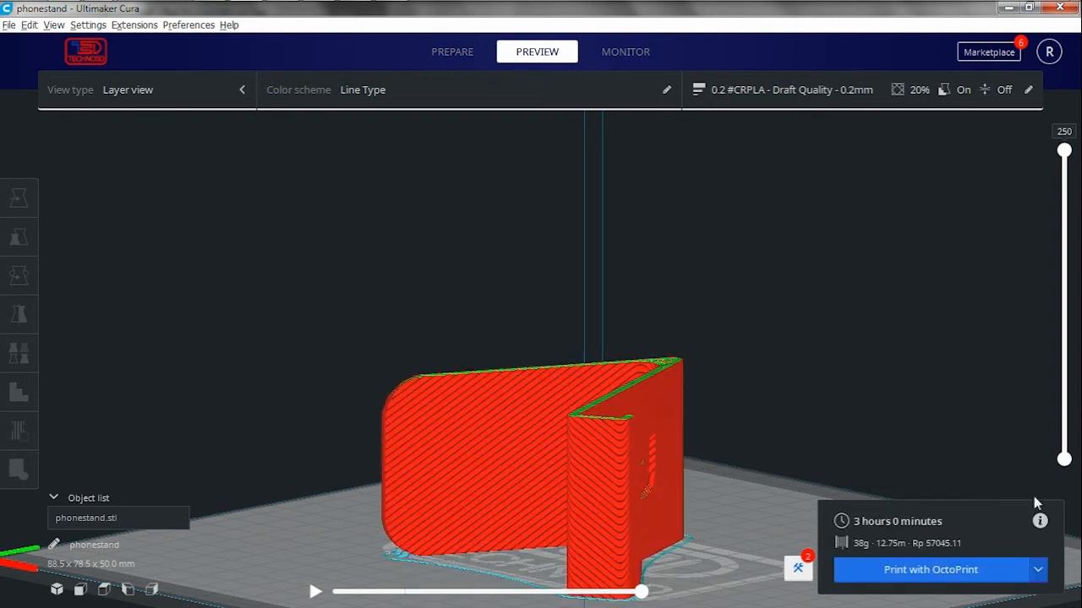
pyautogui.scroll(2, 489, 443)
pyautogui.moveTo(499, 403); pyautogui.dragTo(544, 274, button='middle')
pyautogui.scroll(10, 608, 414)
pyautogui.scroll(-8, 536, 451)
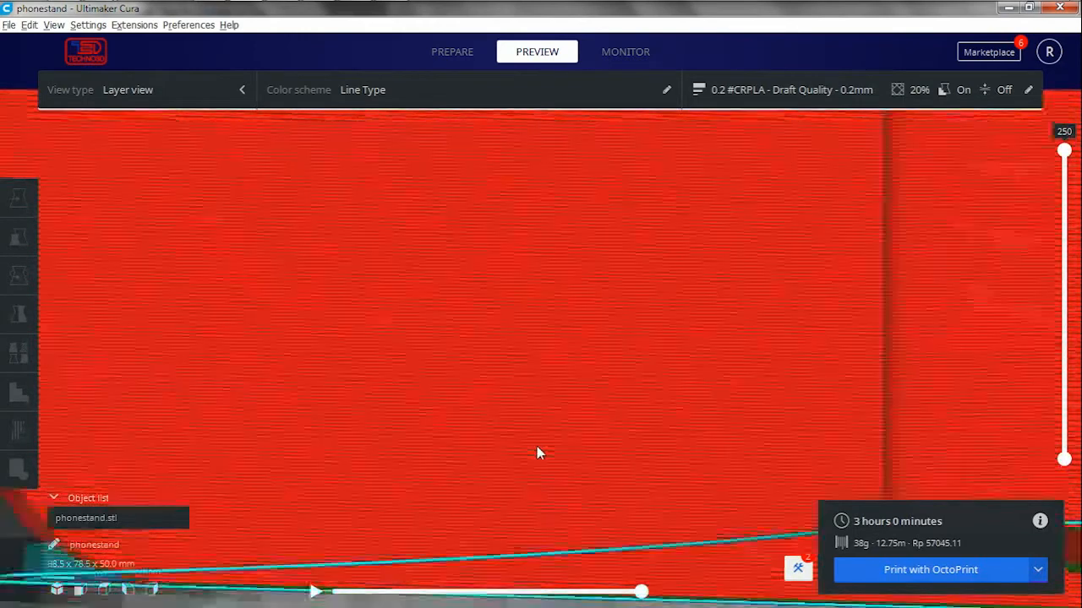
pyautogui.scroll(6, 344, 492)
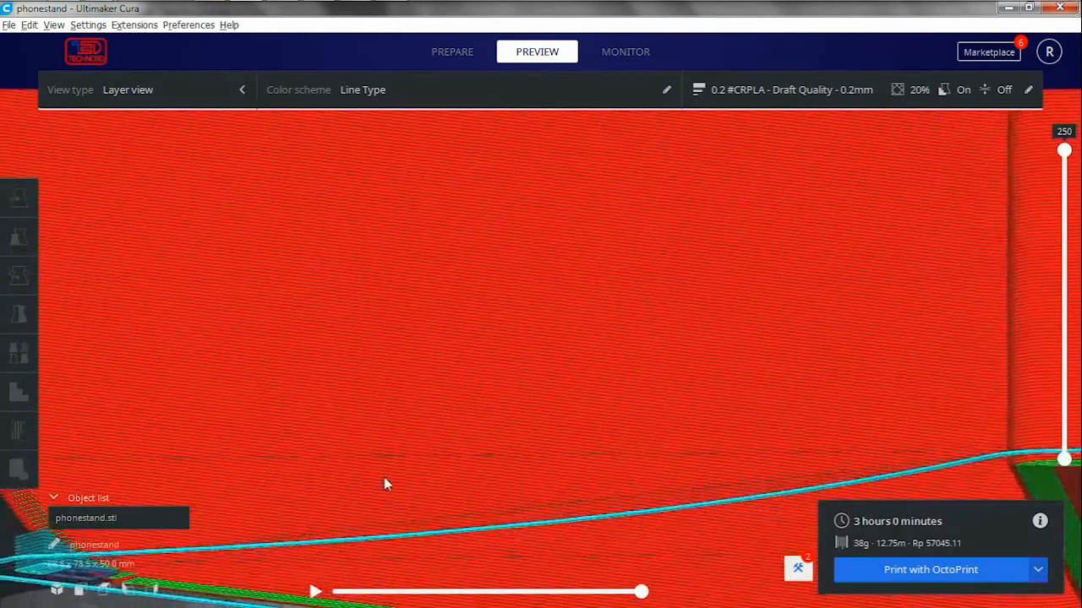
# Compare the solid model with the layer preview and examine the toolpaths around the leg's rounded lower corner.
pyautogui.click(452, 52)
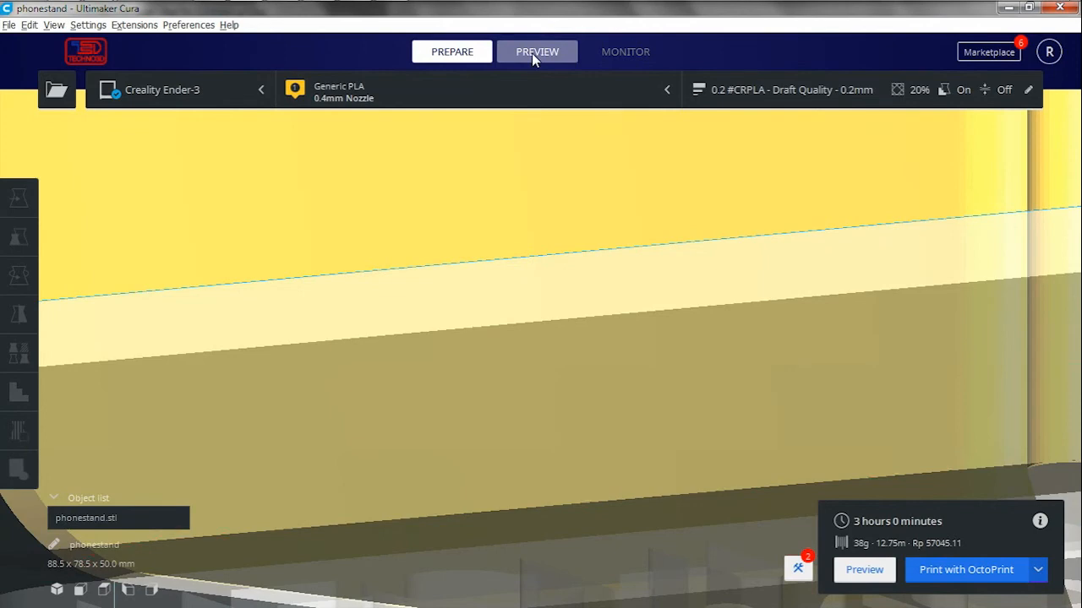
pyautogui.click(532, 55)
pyautogui.scroll(-5, 683, 292)
pyautogui.moveTo(398, 403)
pyautogui.mouseDown(button='right')
pyautogui.moveTo(471, 403)
pyautogui.moveTo(483, 439)
pyautogui.moveTo(382, 399)
pyautogui.mouseUp(button='right')
pyautogui.scroll(3, 383, 399)
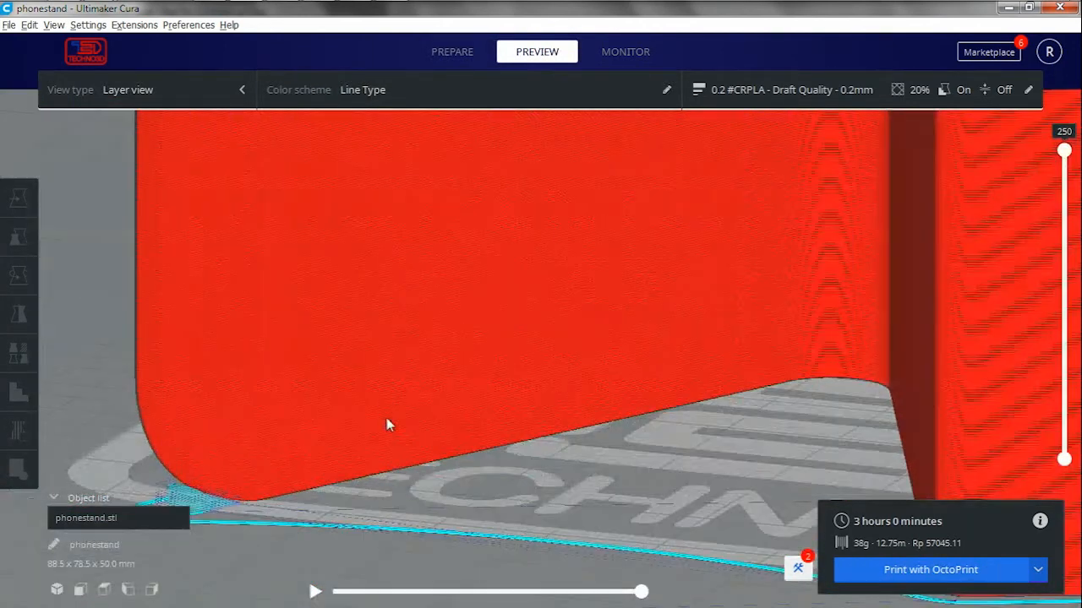
pyautogui.scroll(3, 327, 437)
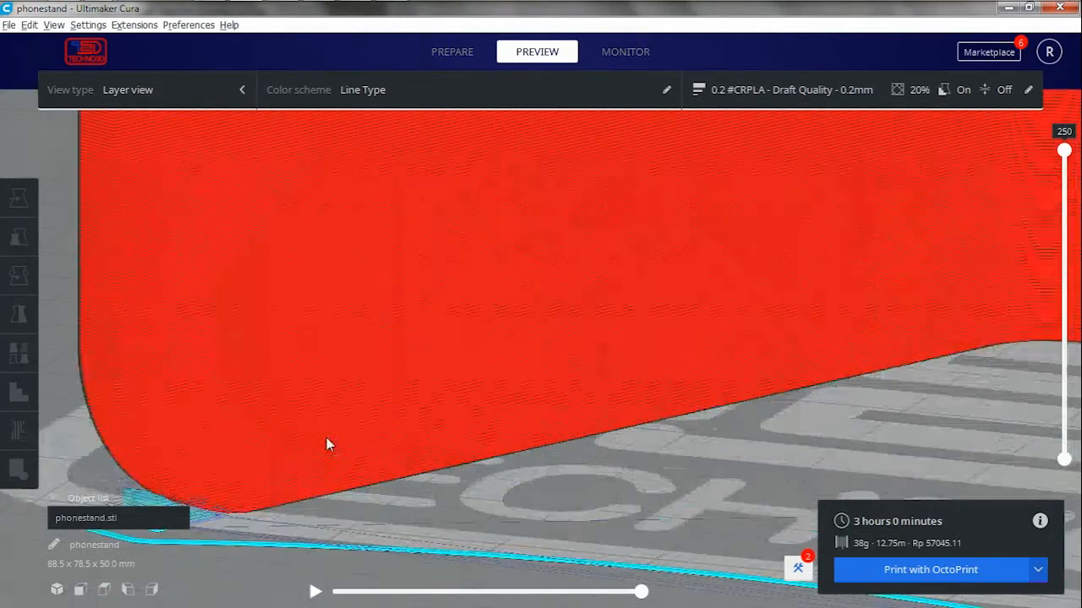
pyautogui.scroll(-3, 353, 437)
pyautogui.scroll(3, 308, 450)
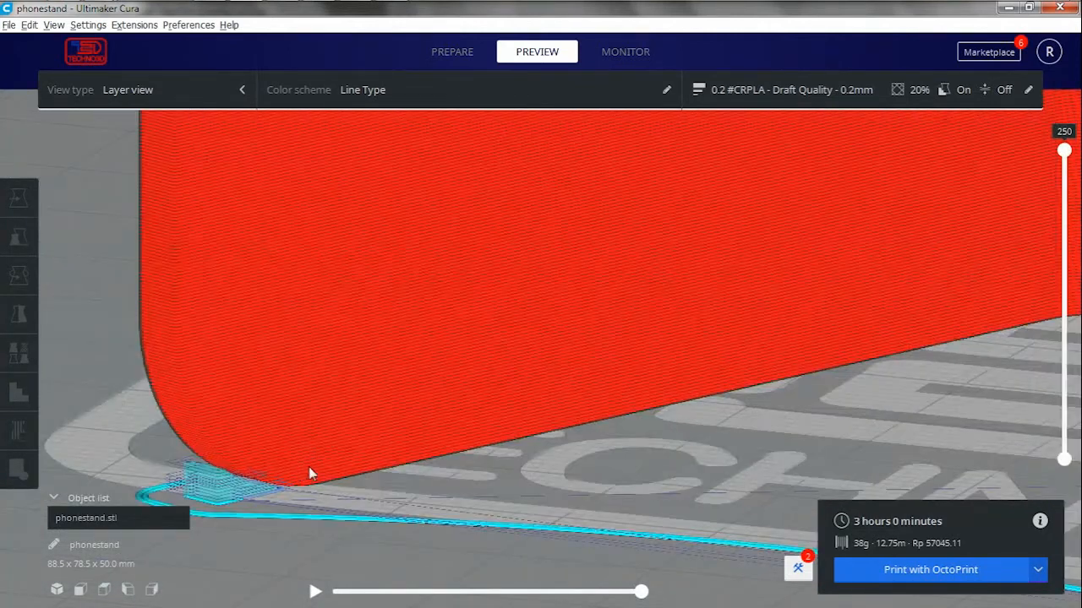
pyautogui.scroll(-3, 304, 465)
pyautogui.moveTo(308, 457); pyautogui.dragTo(365, 451, button='right')
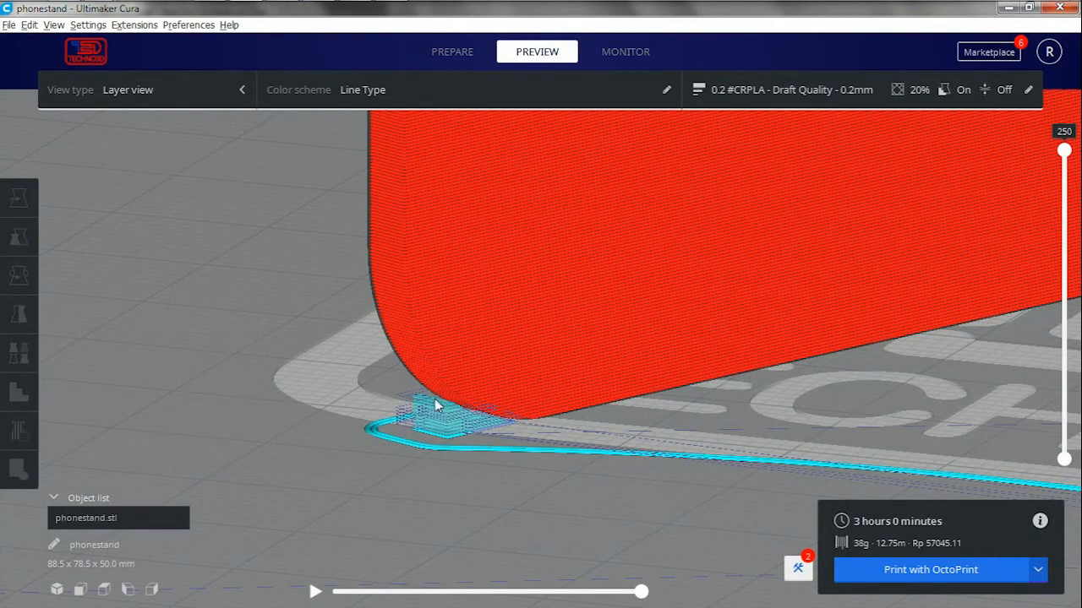
# Examine the sliced phone stand's walls, front lip and corner support from several angles in the layer preview.
pyautogui.scroll(-5, 471, 422)
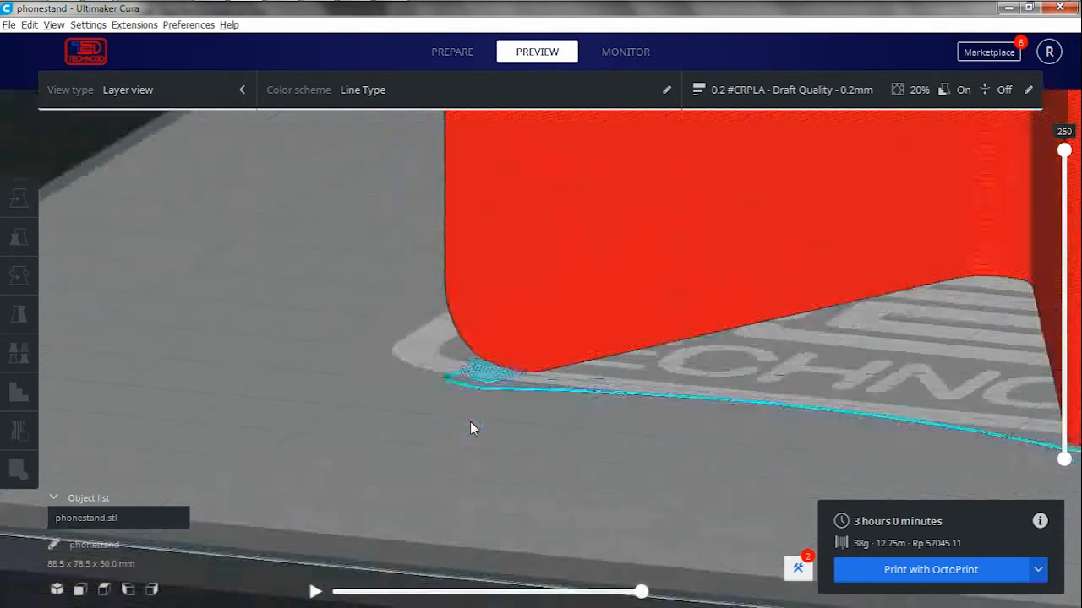
pyautogui.moveTo(643, 376); pyautogui.dragTo(497, 437, button='right')
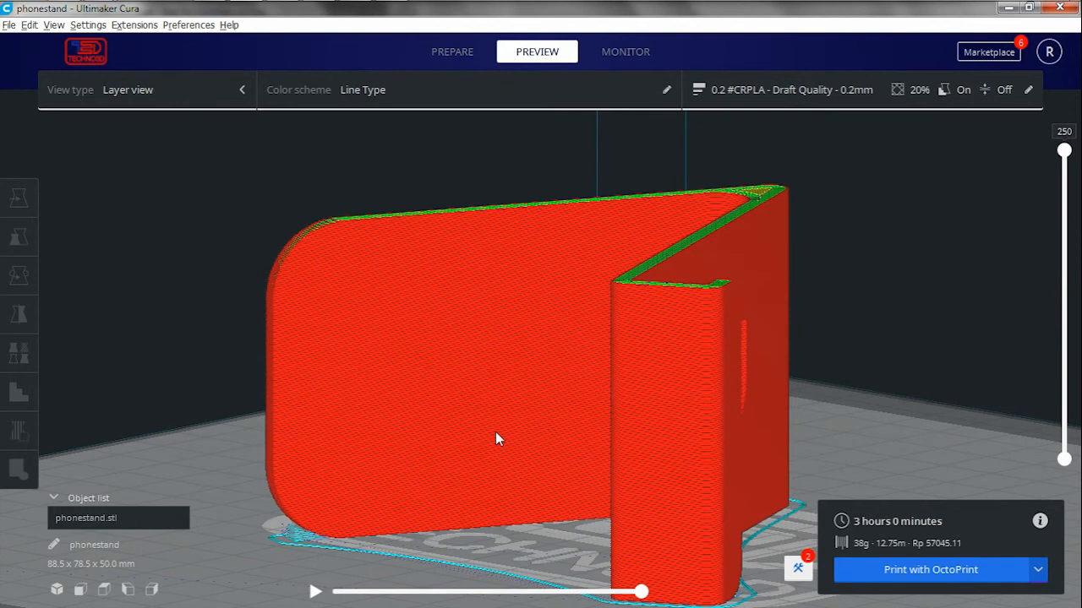
pyautogui.moveTo(532, 495); pyautogui.dragTo(502, 496, button='right')
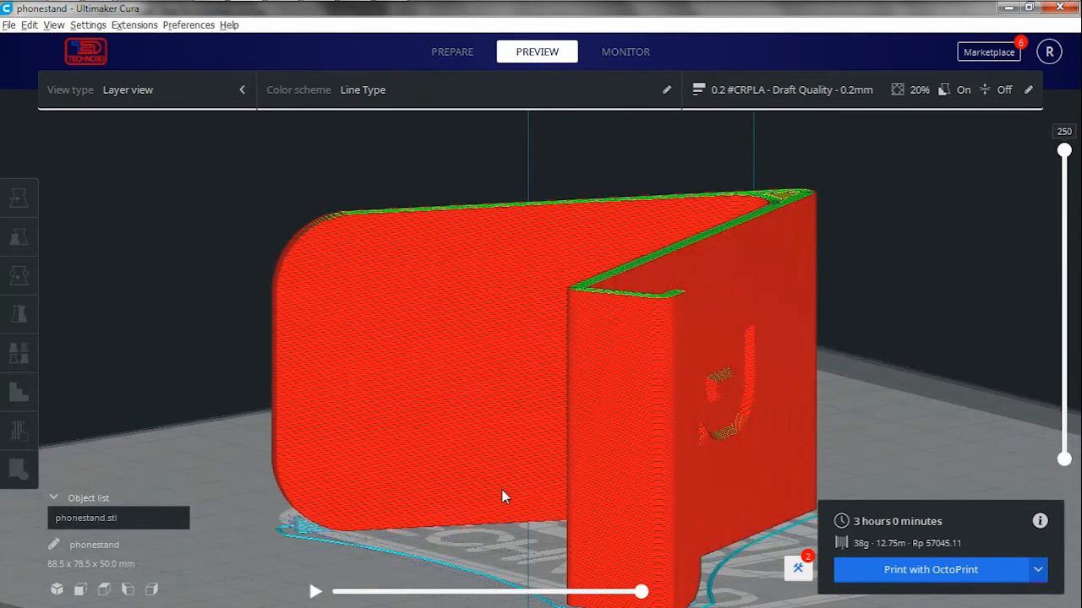
pyautogui.rightClick(502, 497)
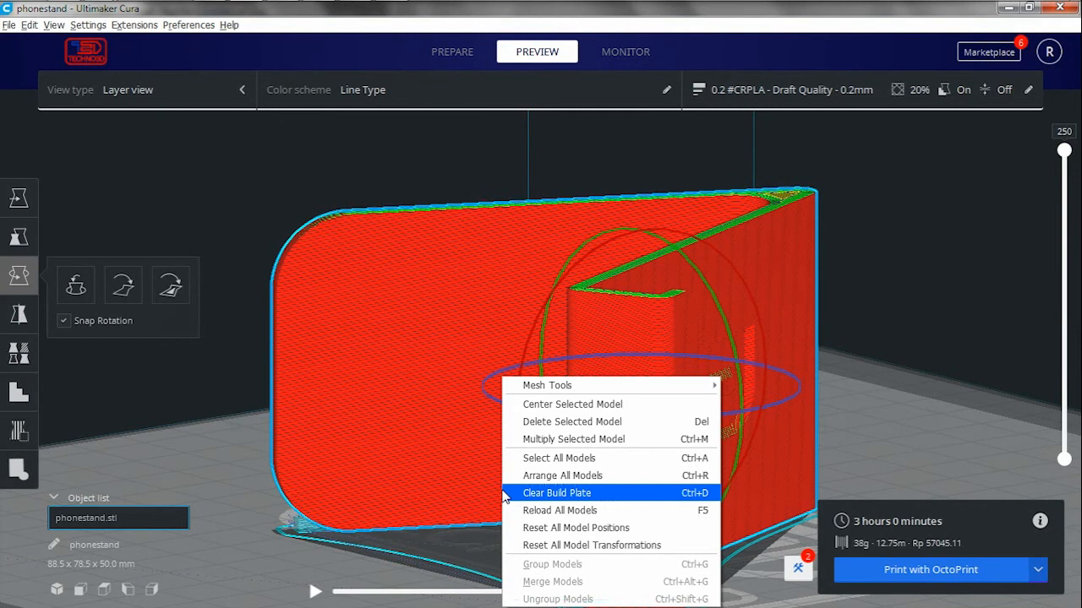
pyautogui.click(895, 385)
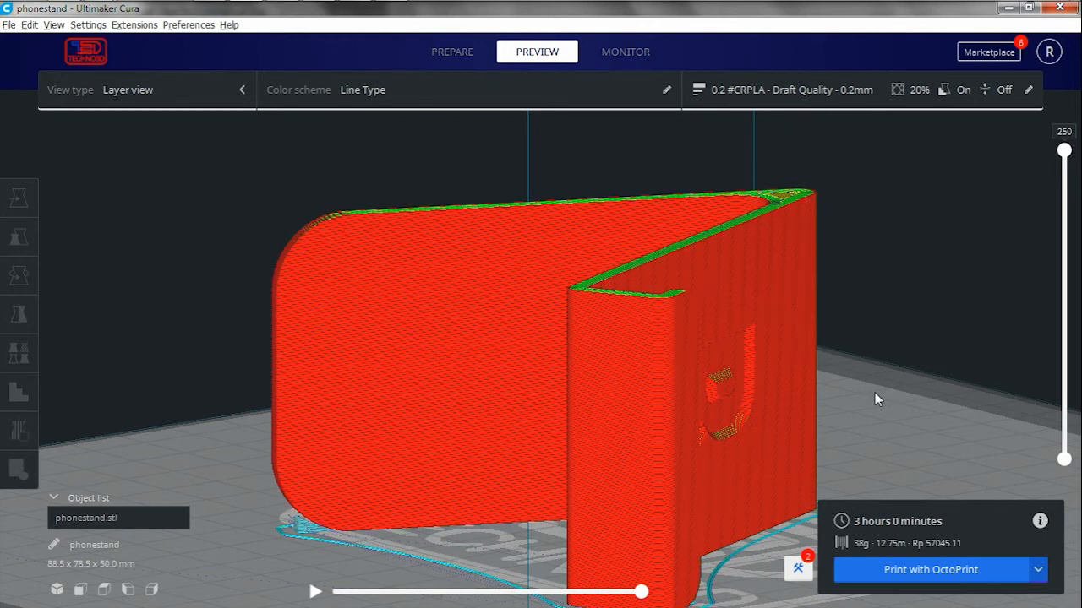
pyautogui.scroll(-5, 874, 392)
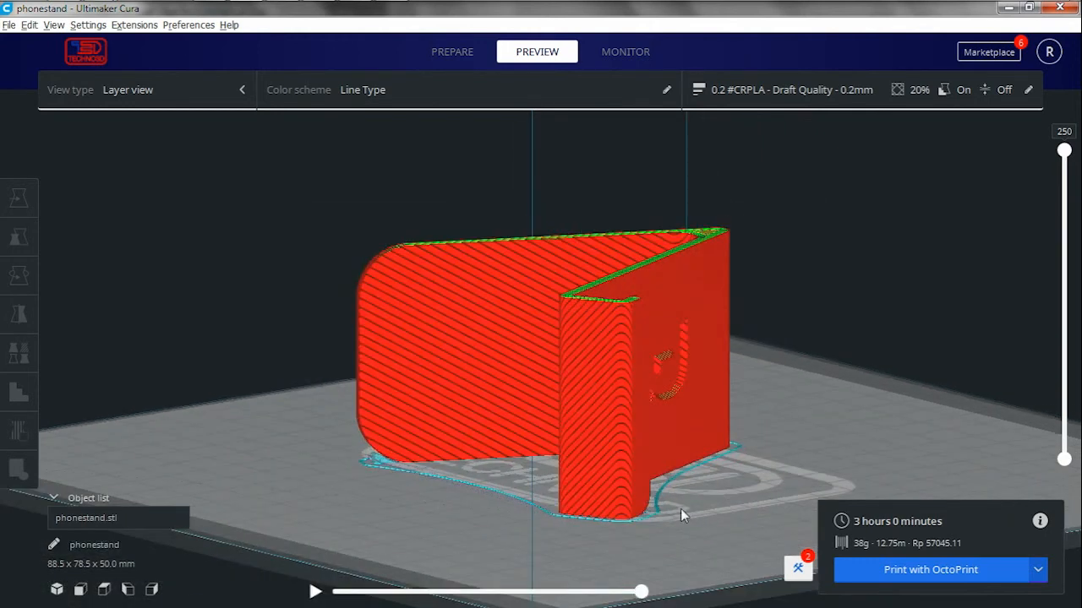
pyautogui.scroll(5, 676, 512)
pyautogui.moveTo(691, 494); pyautogui.dragTo(713, 471, button='middle')
pyautogui.scroll(-1, 712, 472)
pyautogui.scroll(2, 487, 523)
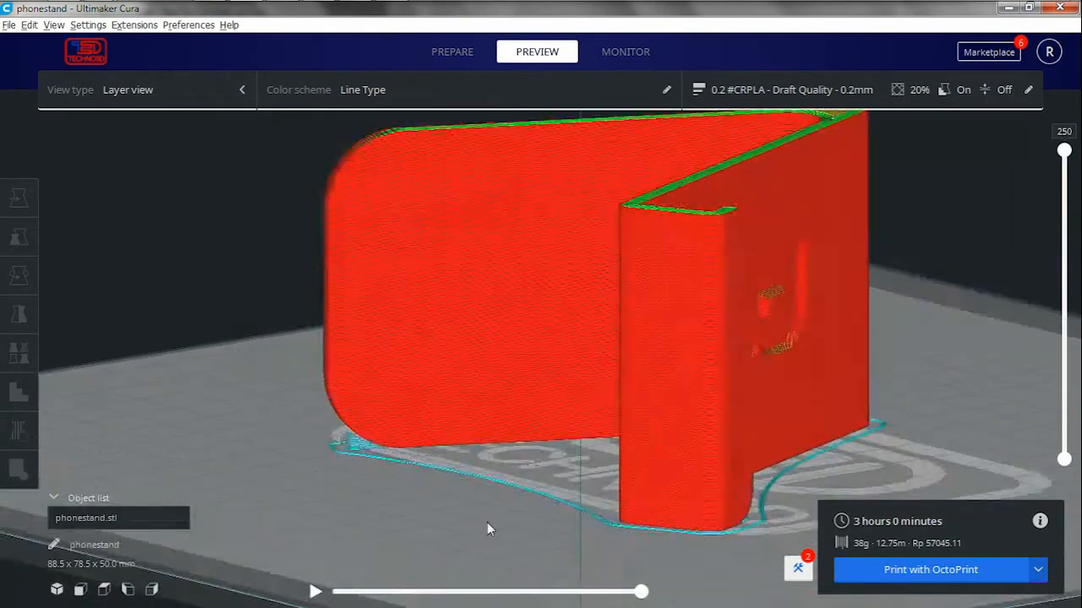
pyautogui.moveTo(436, 456); pyautogui.dragTo(571, 482, button='right')
pyautogui.scroll(-4, 446, 452)
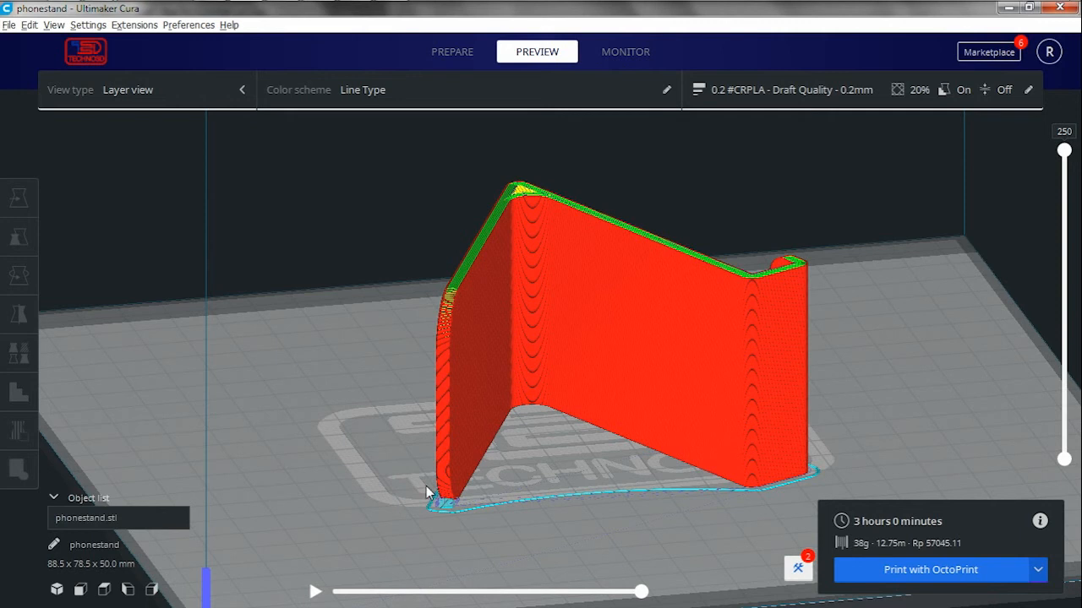
pyautogui.moveTo(528, 471); pyautogui.dragTo(481, 470, button='right')
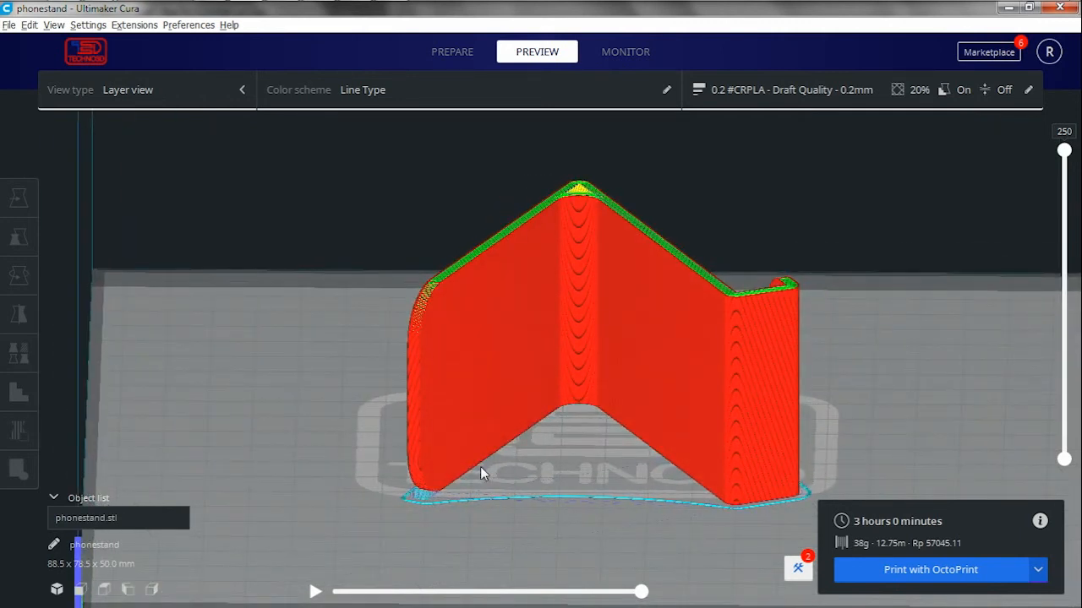
# Switch to Chrome and open thingiverse.com in a new tab.
pyautogui.hotkey('alt', 'Tab')
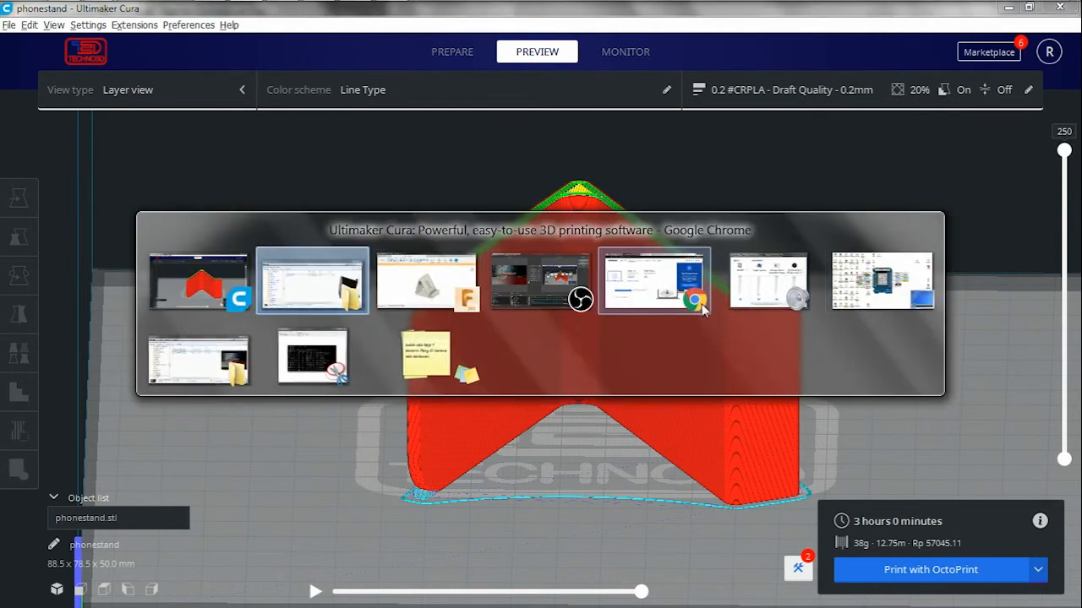
pyautogui.click(642, 305)
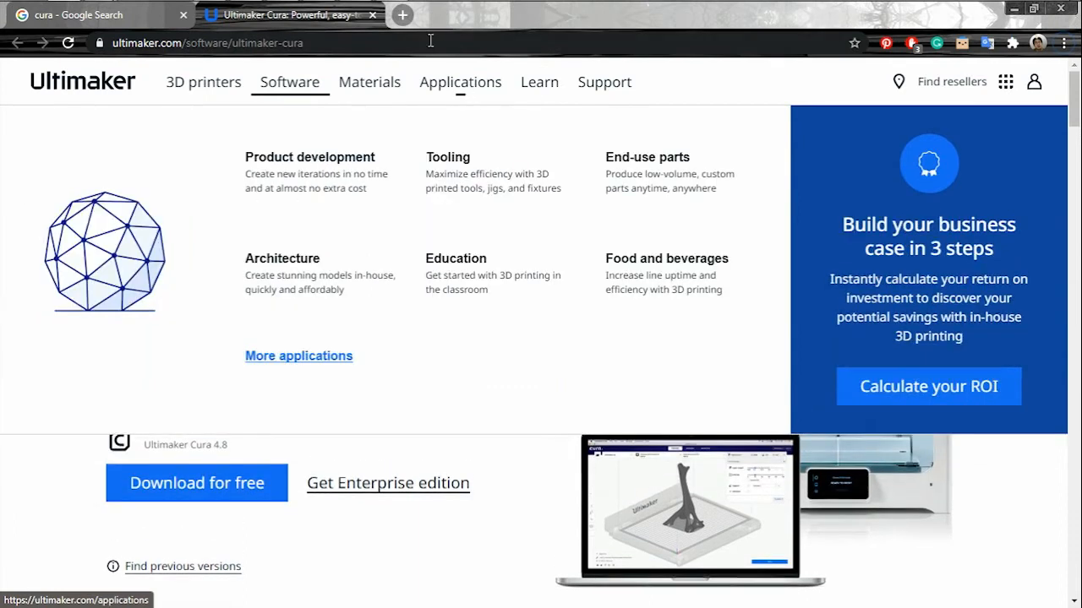
pyautogui.hotkey('ctrl', 't')
pyautogui.write('thing')
pyautogui.press('Return')
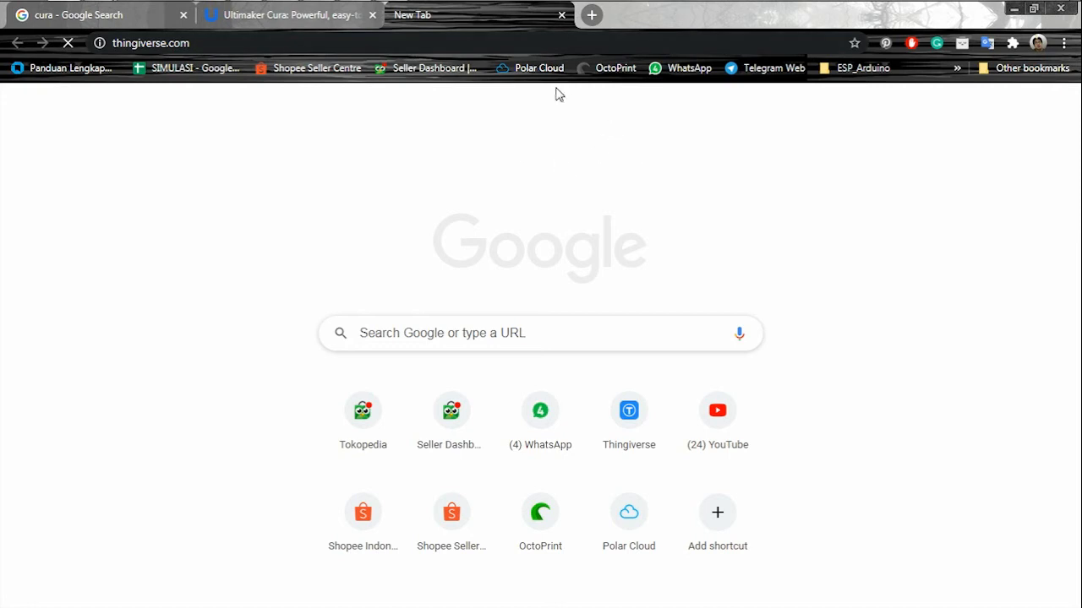
pyautogui.moveTo(355, 2)
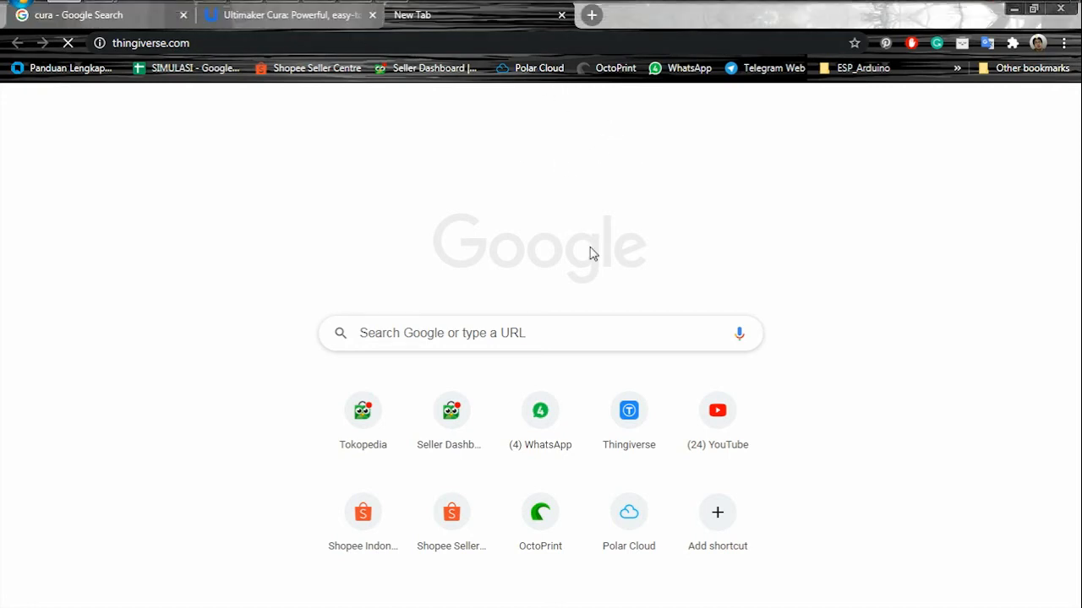
pyautogui.click(360, 46)
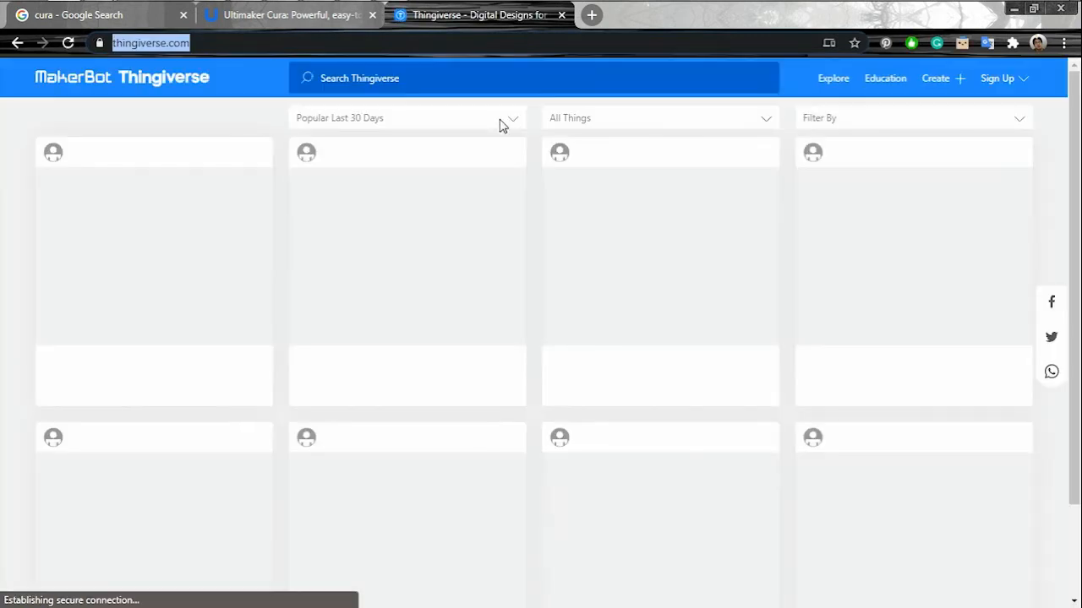
# Search Thingiverse for "overhang test" and look over the 3D printer test models in the results.
pyautogui.click(453, 77)
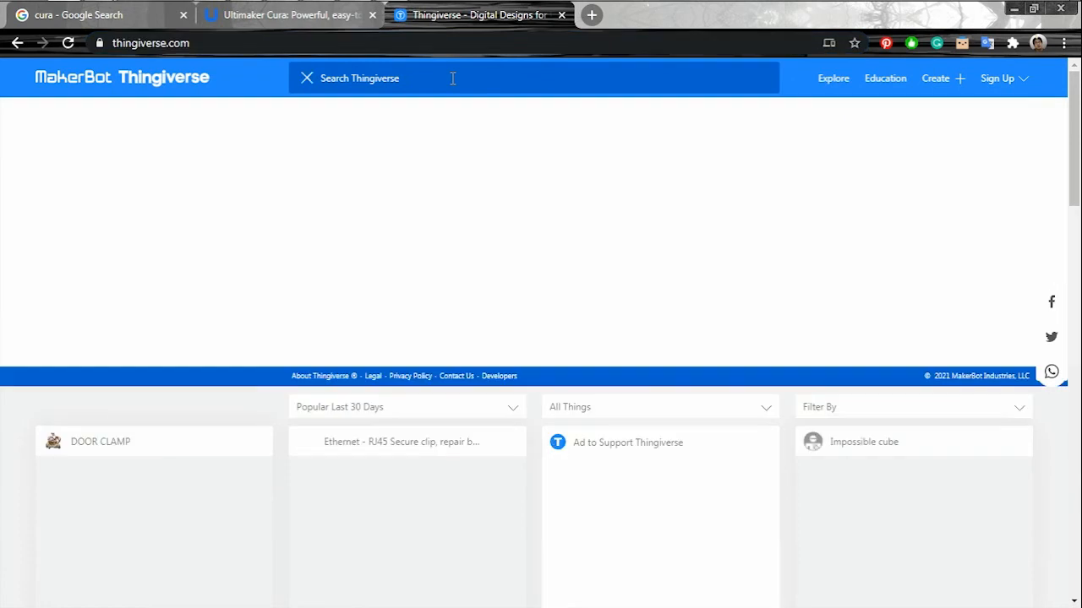
pyautogui.write('overha')
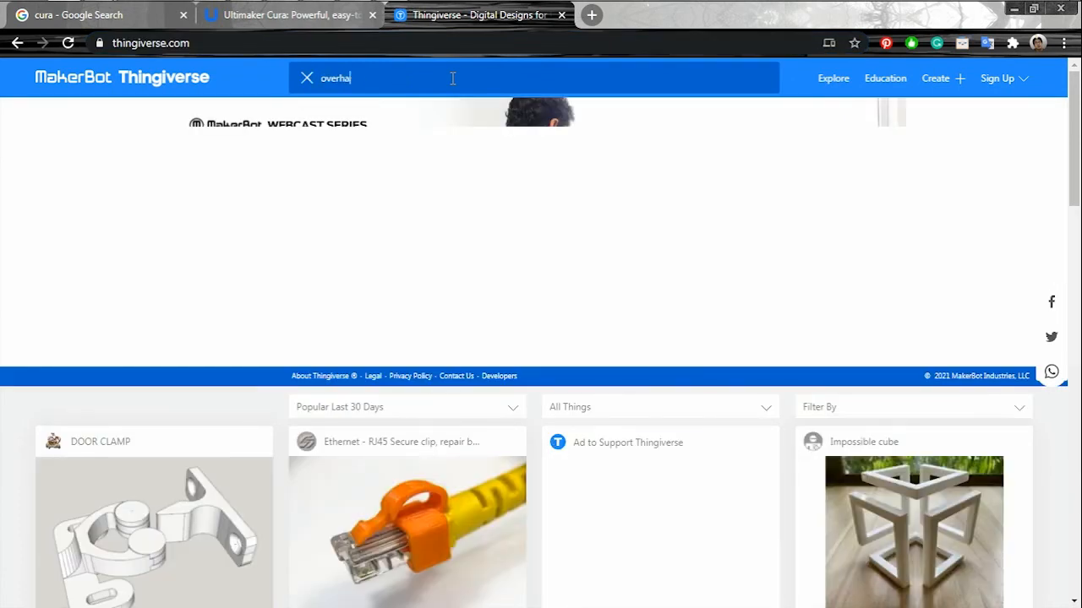
pyautogui.write('ng test')
pyautogui.press('Return')
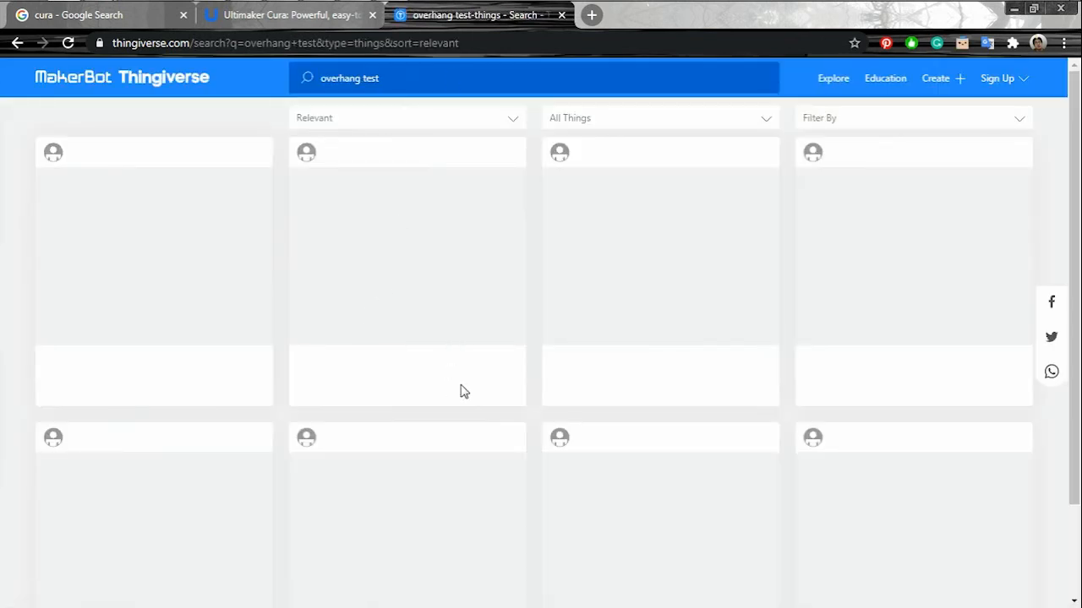
pyautogui.scroll(-2, 462, 391)
pyautogui.scroll(-1, 460, 391)
pyautogui.scroll(-1, 425, 360)
pyautogui.scroll(2, 437, 279)
pyautogui.scroll(2, 223, 314)
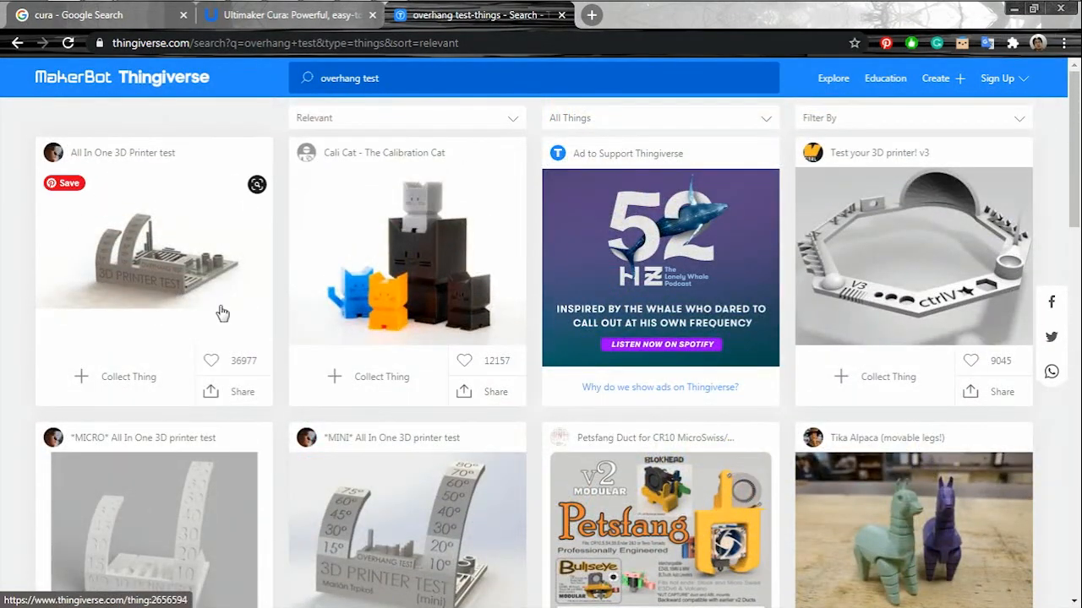
pyautogui.scroll(-3, 222, 314)
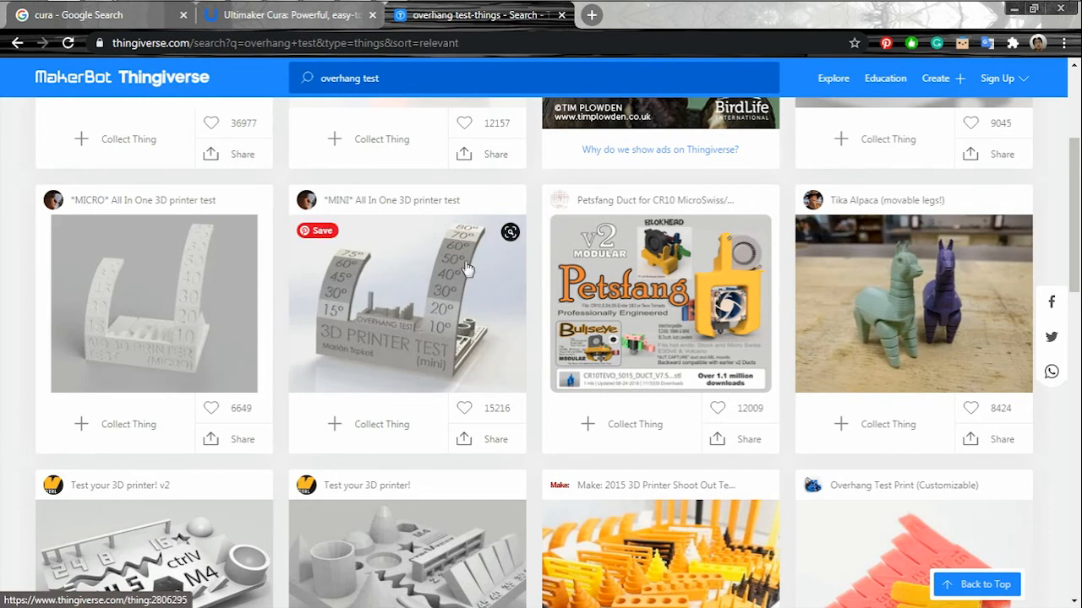
pyautogui.scroll(1, 469, 296)
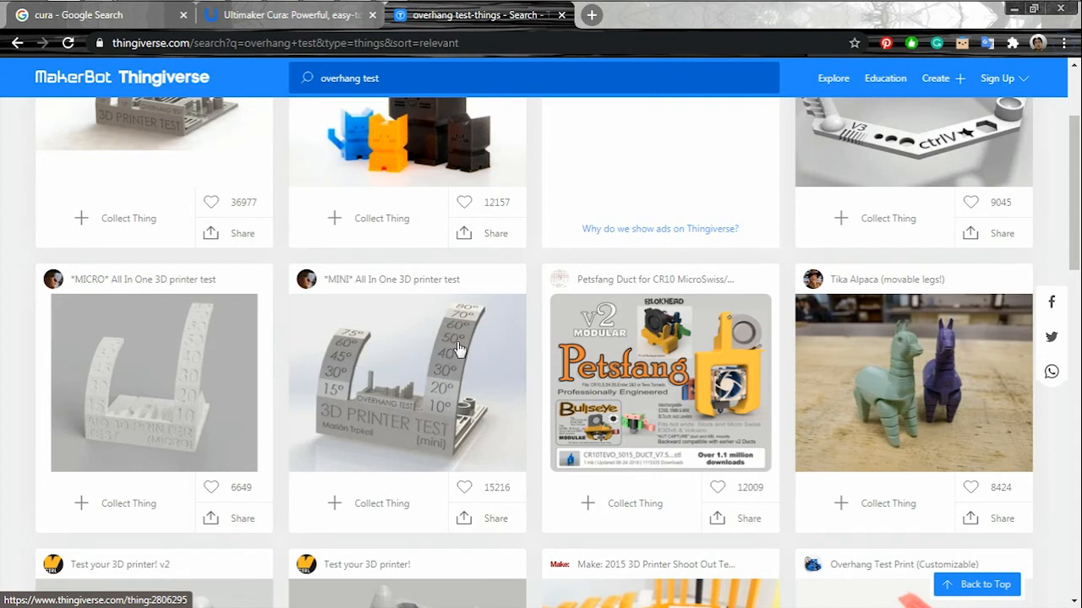
# Switch back to Cura and bring up the support section of the print settings.
pyautogui.hotkey('alt', 'Tab')
pyautogui.click(325, 285)
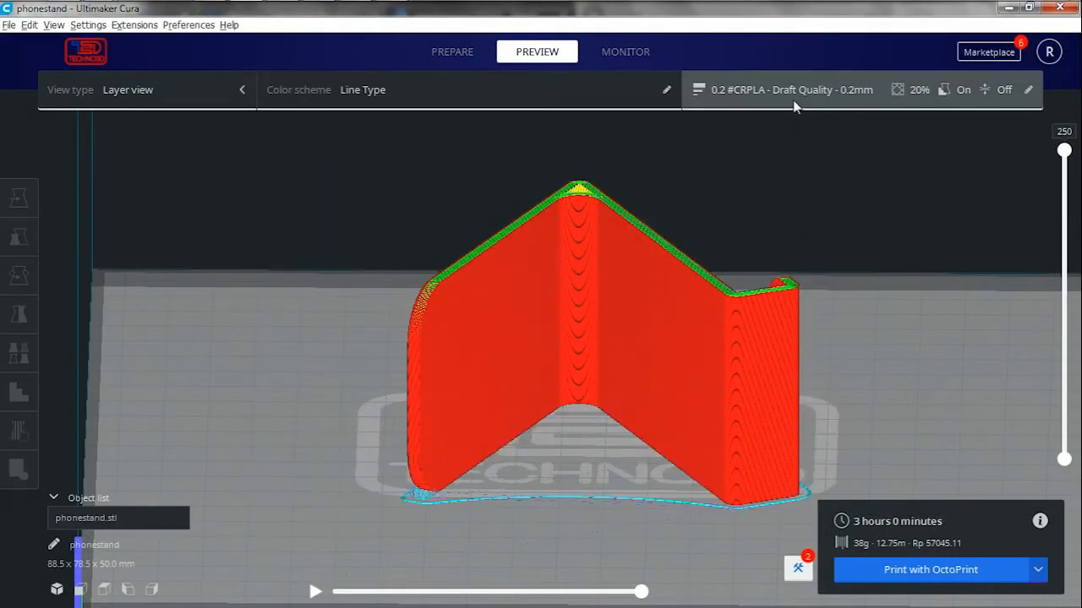
pyautogui.click(793, 102)
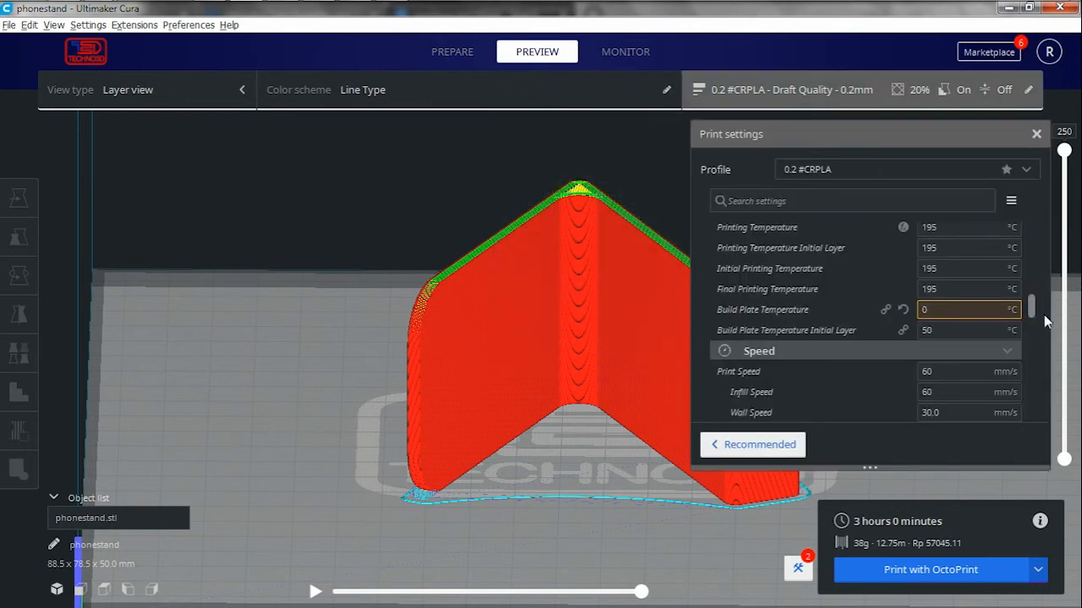
pyautogui.scroll(-1, 1037, 319)
pyautogui.moveTo(1037, 318); pyautogui.dragTo(1050, 387)
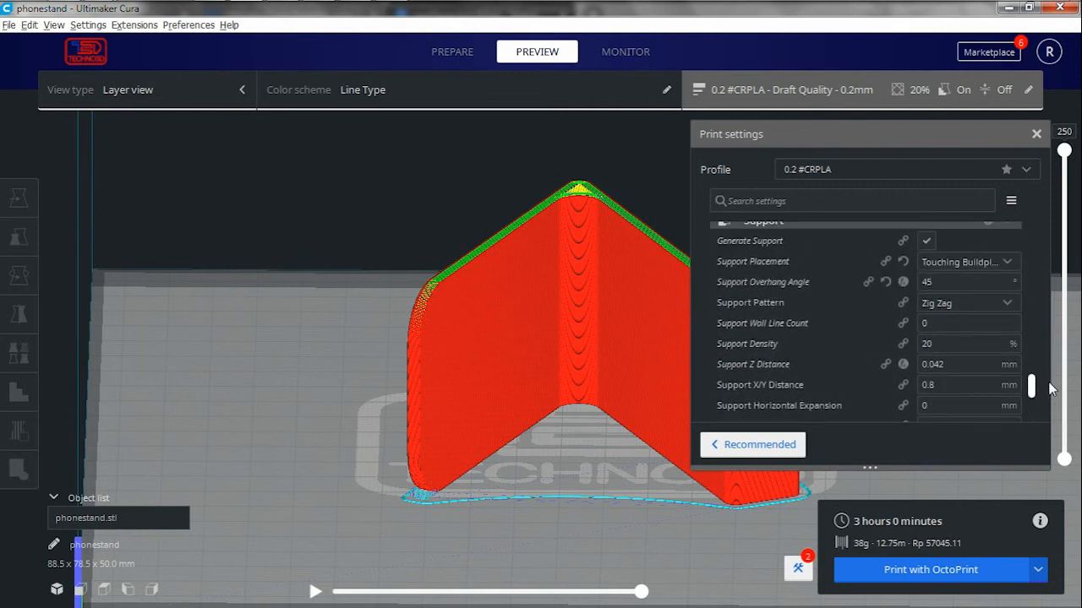
# Try a Support Overhang Angle of 50° for the phone stand.
pyautogui.click(947, 282)
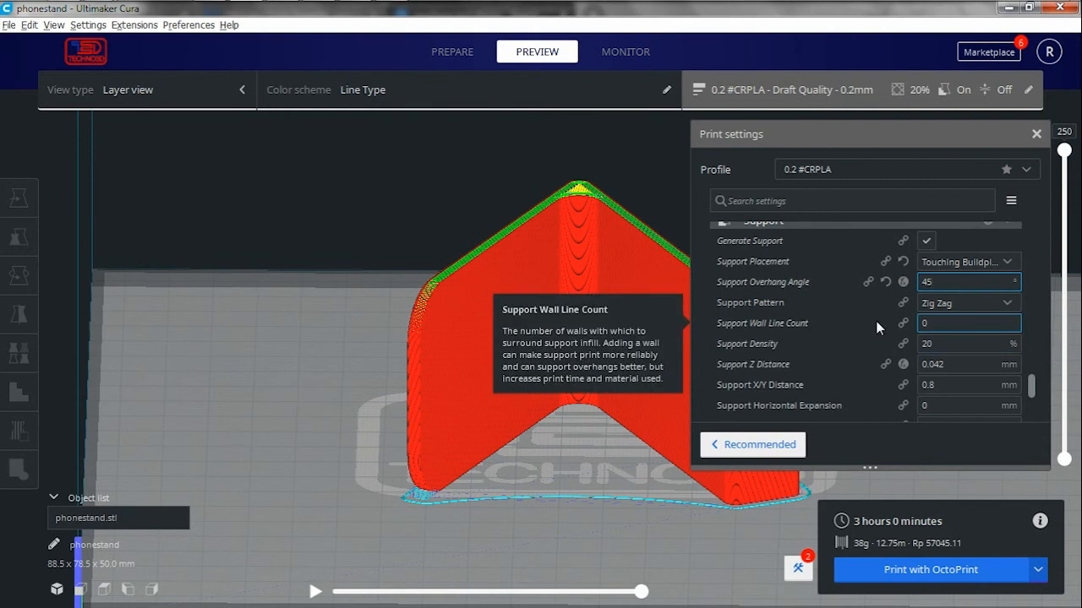
pyautogui.press('BackSpace')
pyautogui.write('5')
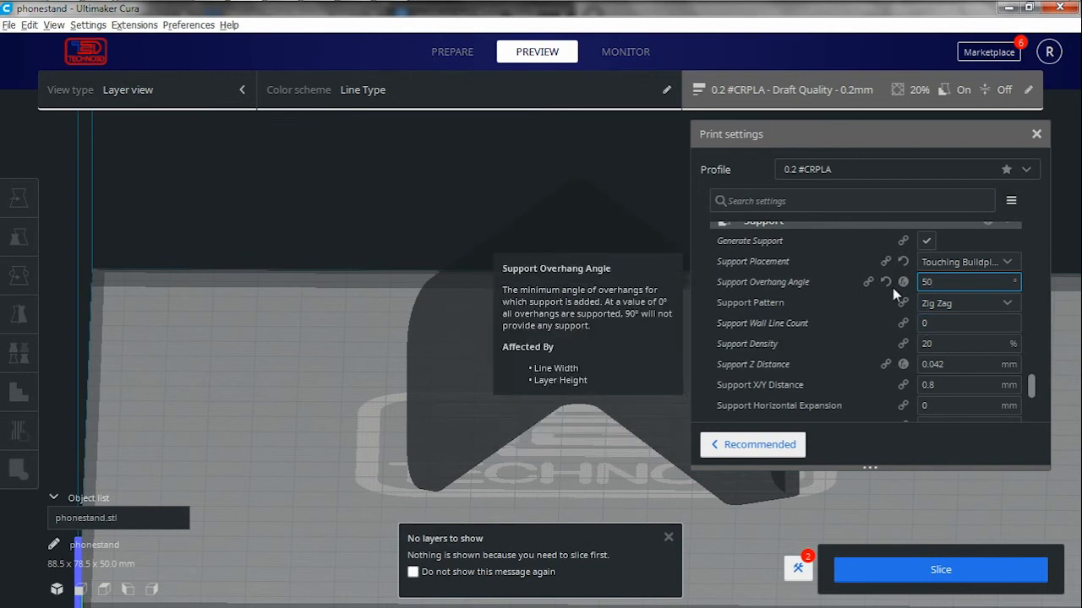
# Reset the Support Overhang Angle to the profile's 65° and slice the phone stand again.
pyautogui.click(886, 282)
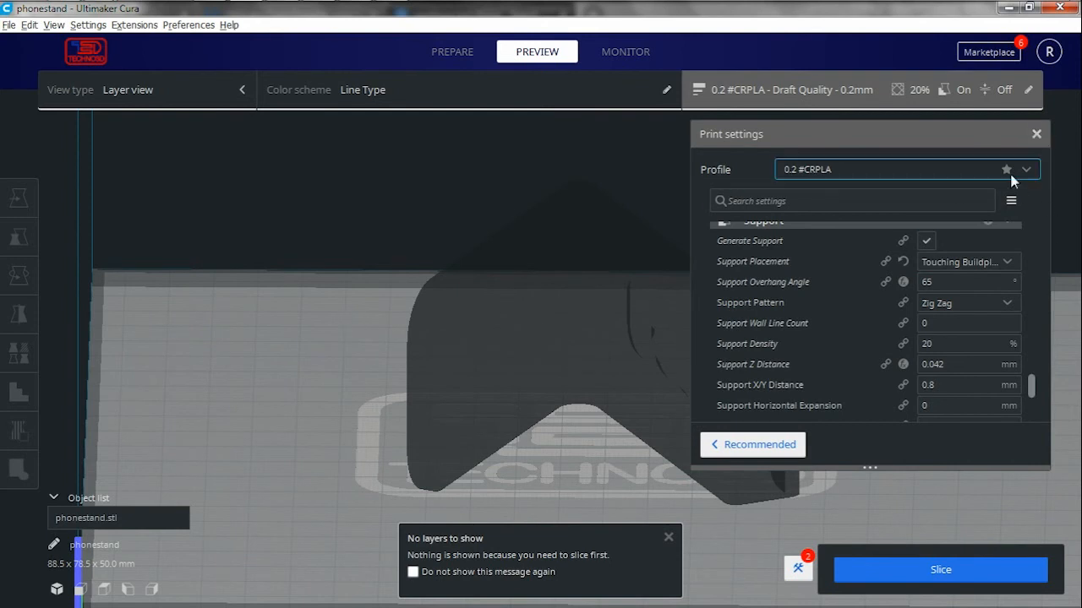
pyautogui.click(1036, 134)
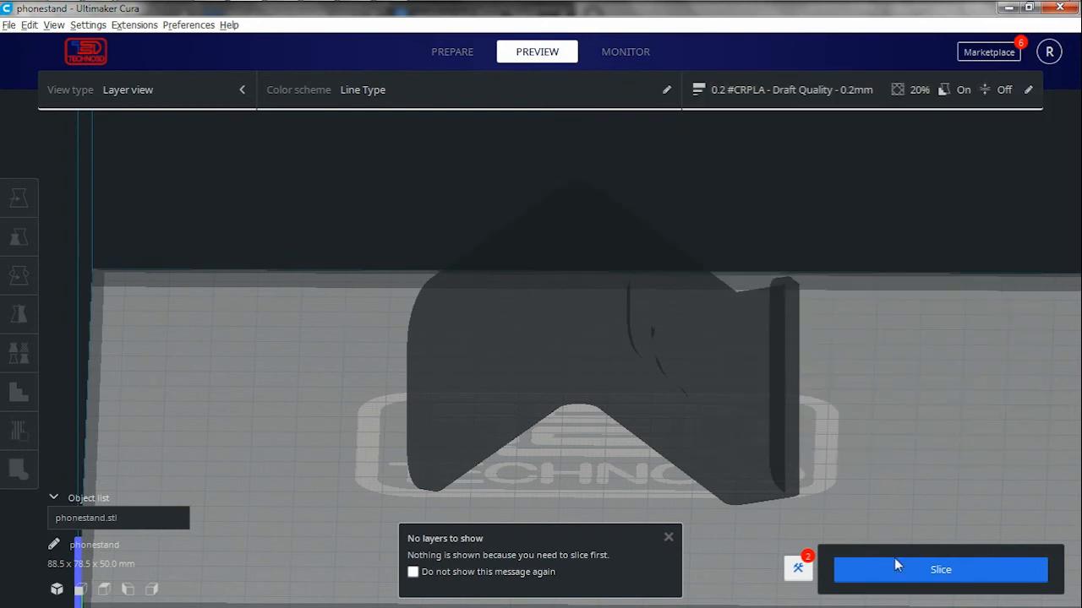
pyautogui.click(927, 574)
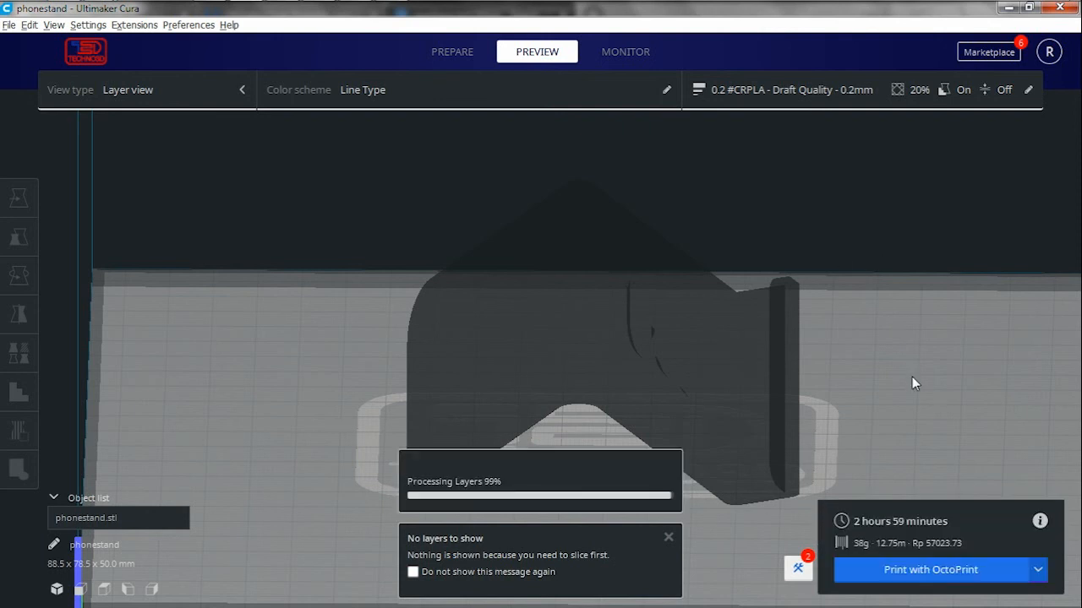
# Inspect the newly sliced phone stand around its rounded lower corner and from the opposite side.
pyautogui.scroll(-2, 912, 377)
pyautogui.moveTo(912, 377); pyautogui.dragTo(758, 386, button='right')
pyautogui.scroll(3, 488, 456)
pyautogui.moveTo(487, 457); pyautogui.dragTo(528, 387, button='middle')
pyautogui.moveTo(381, 487); pyautogui.dragTo(759, 498, button='right')
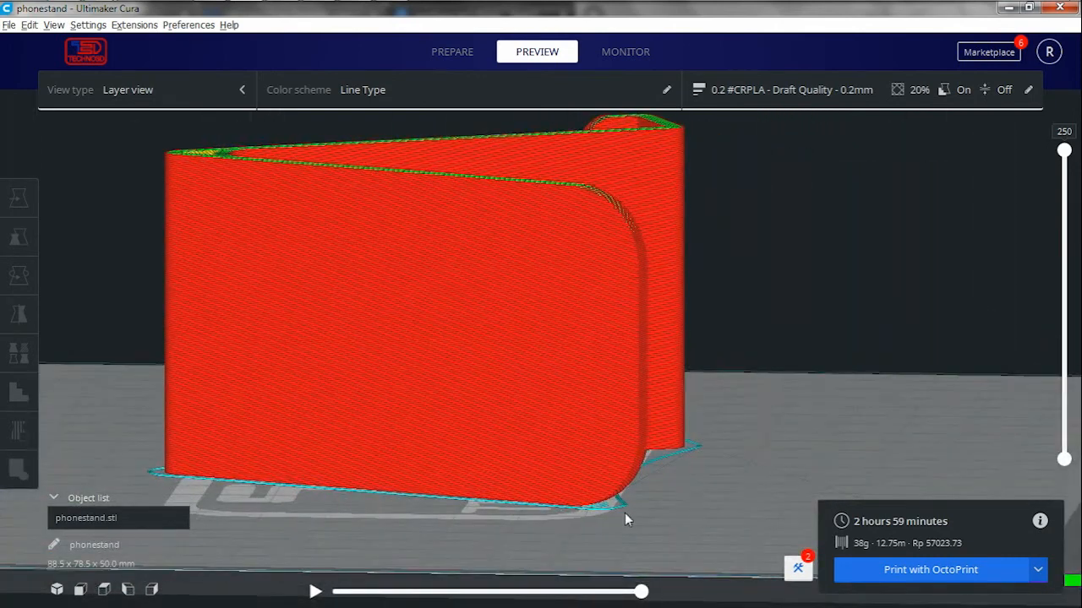
pyautogui.scroll(5, 625, 513)
pyautogui.scroll(-6, 610, 432)
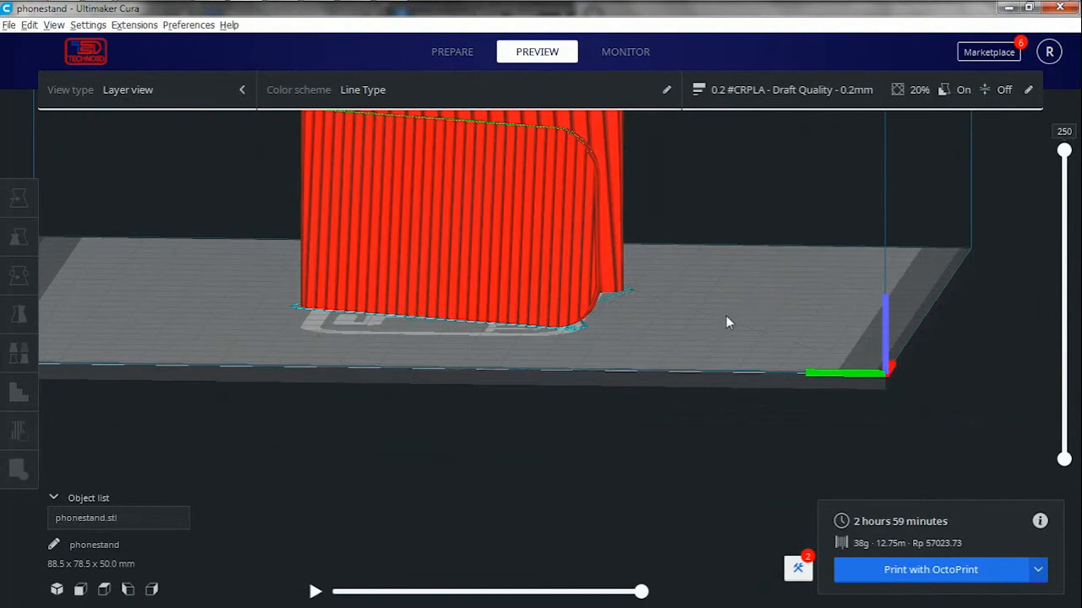
pyautogui.moveTo(726, 315); pyautogui.dragTo(306, 360, button='right')
pyautogui.moveTo(678, 344); pyautogui.dragTo(620, 387, button='middle')
pyautogui.moveTo(619, 387); pyautogui.dragTo(658, 389, button='right')
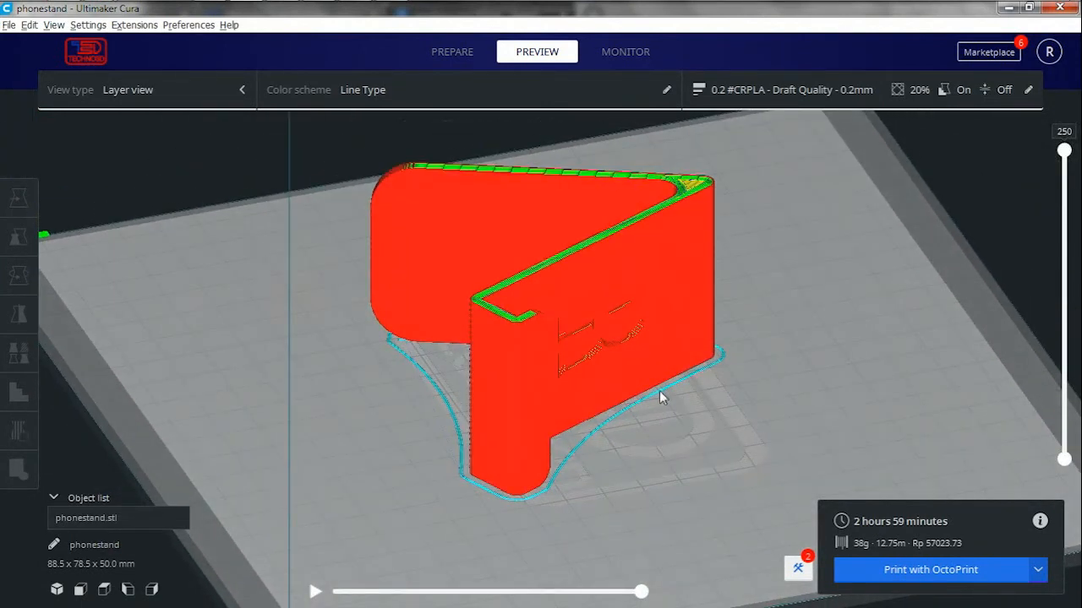
# Change the output from OctoPrint to a local file and save the sliced phone stand as phonestand.gcode in the 3dprinting\youtube folder.
pyautogui.click(1038, 570)
pyautogui.click(1012, 546)
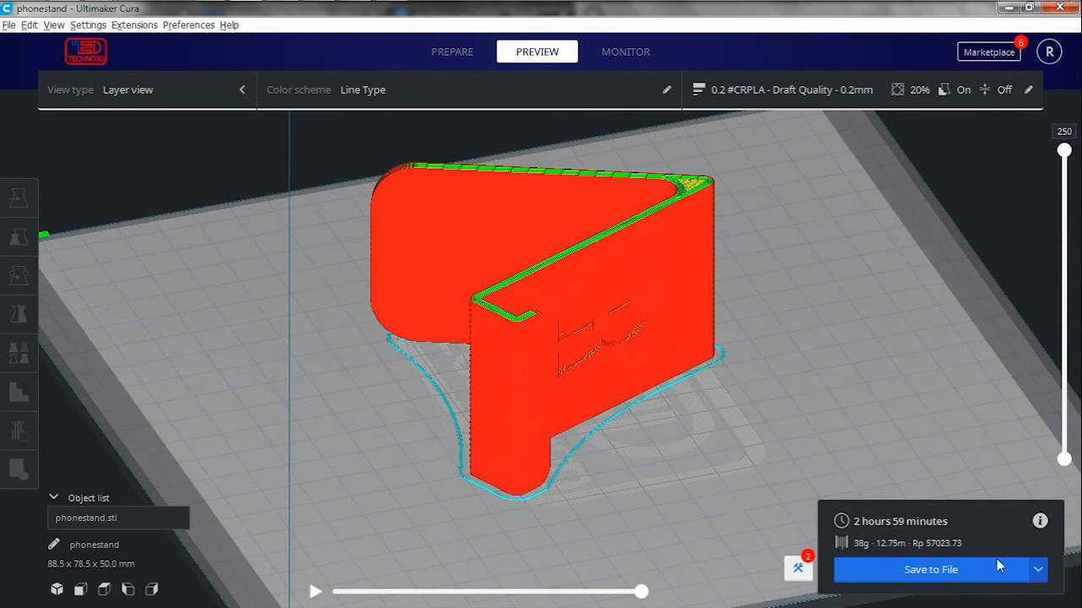
pyautogui.click(933, 571)
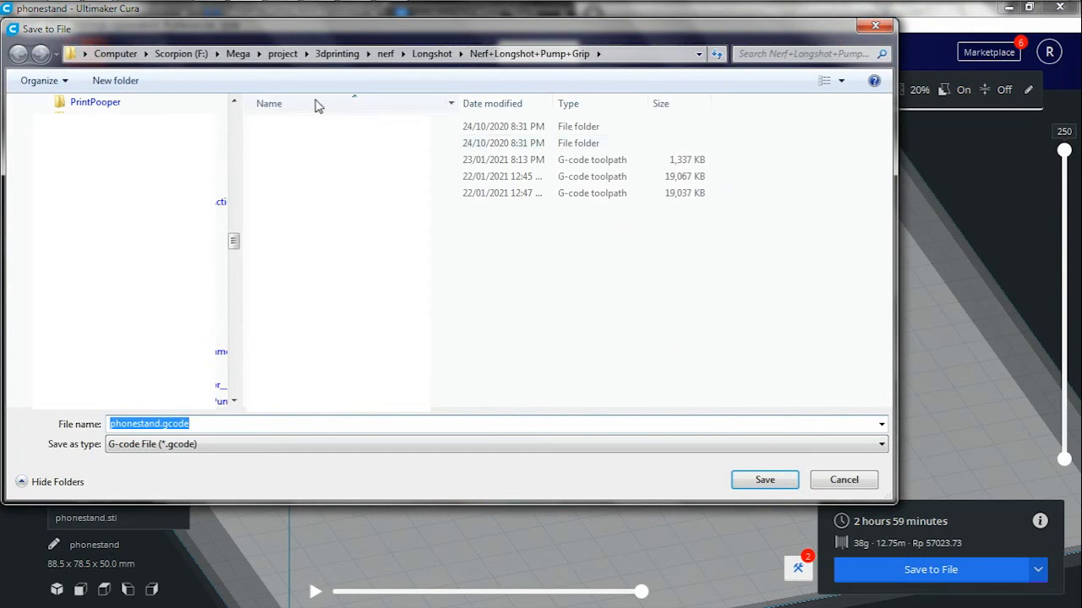
pyautogui.click(398, 53)
pyautogui.click(336, 53)
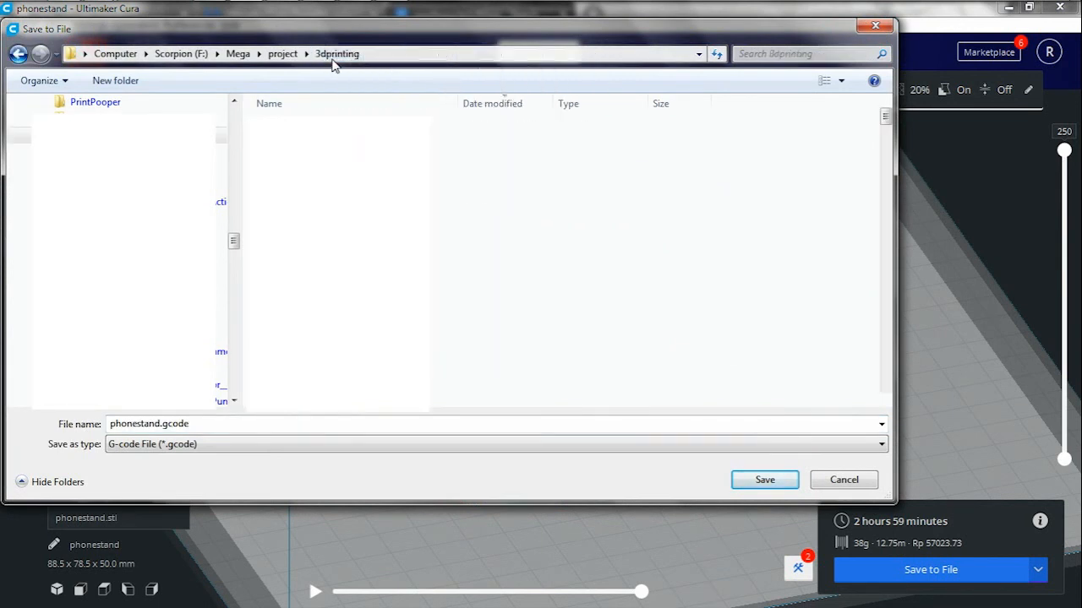
pyautogui.doubleClick(507, 126)
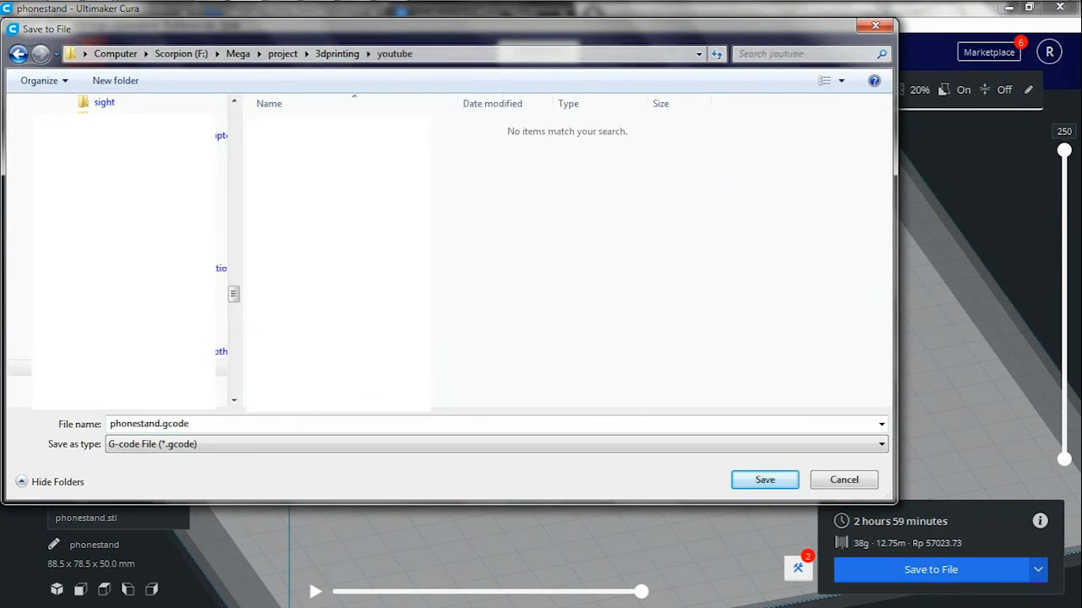
pyautogui.click(316, 425)
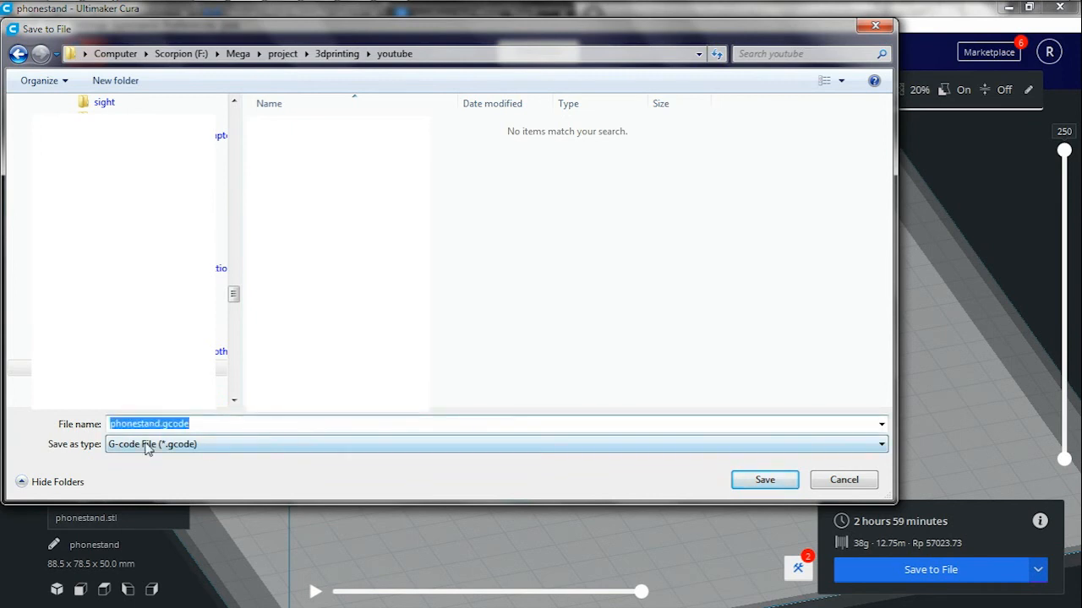
pyautogui.click(773, 481)
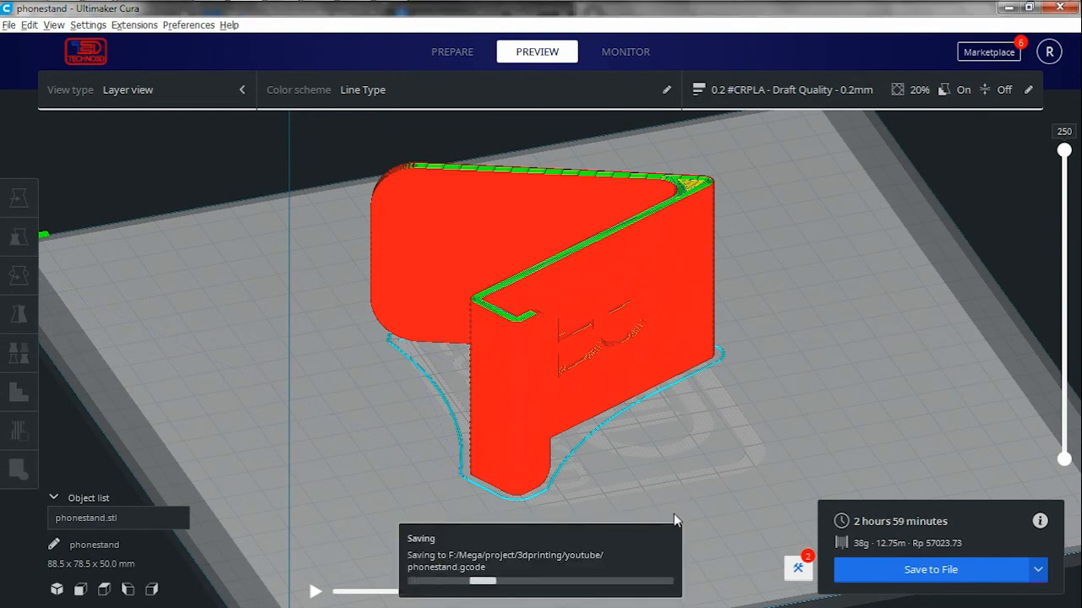
# Open the folder containing the saved G-code and check phonestand.gcode and its available file actions.
pyautogui.click(638, 581)
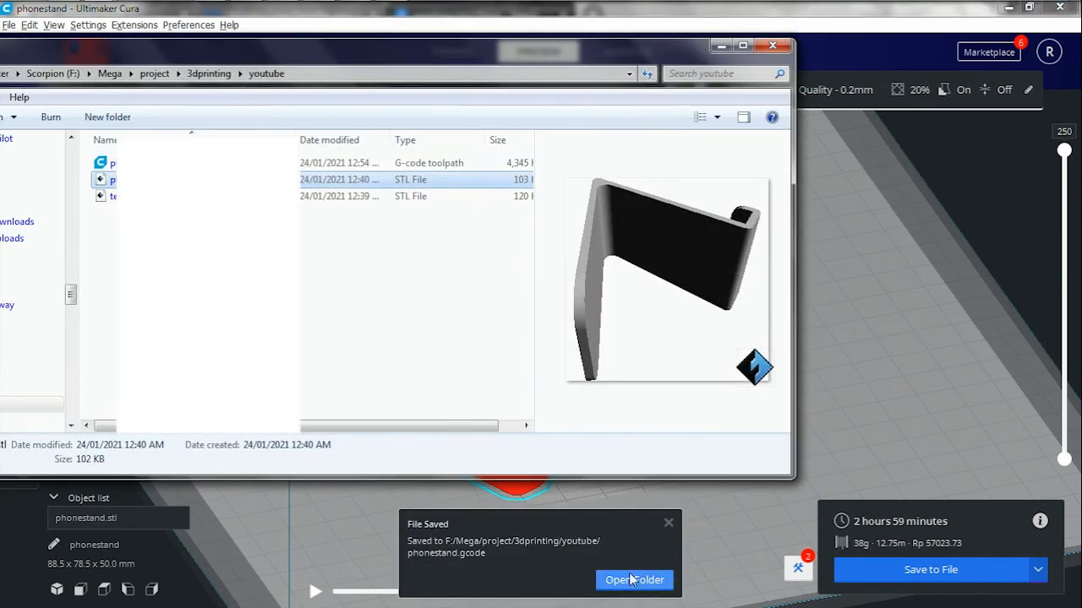
pyautogui.moveTo(311, 56); pyautogui.dragTo(552, 62)
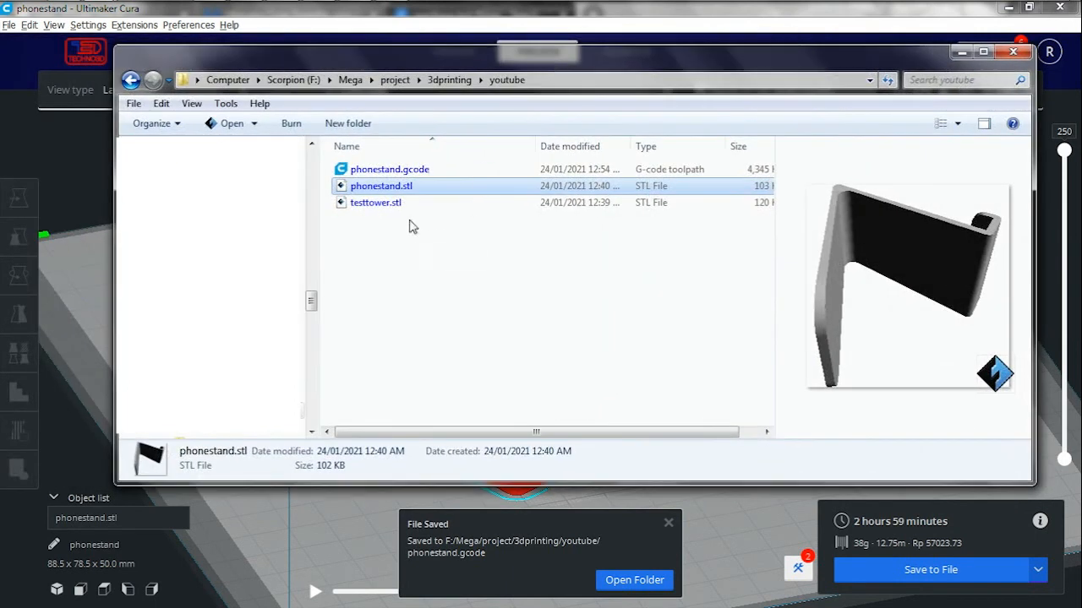
pyautogui.click(423, 170)
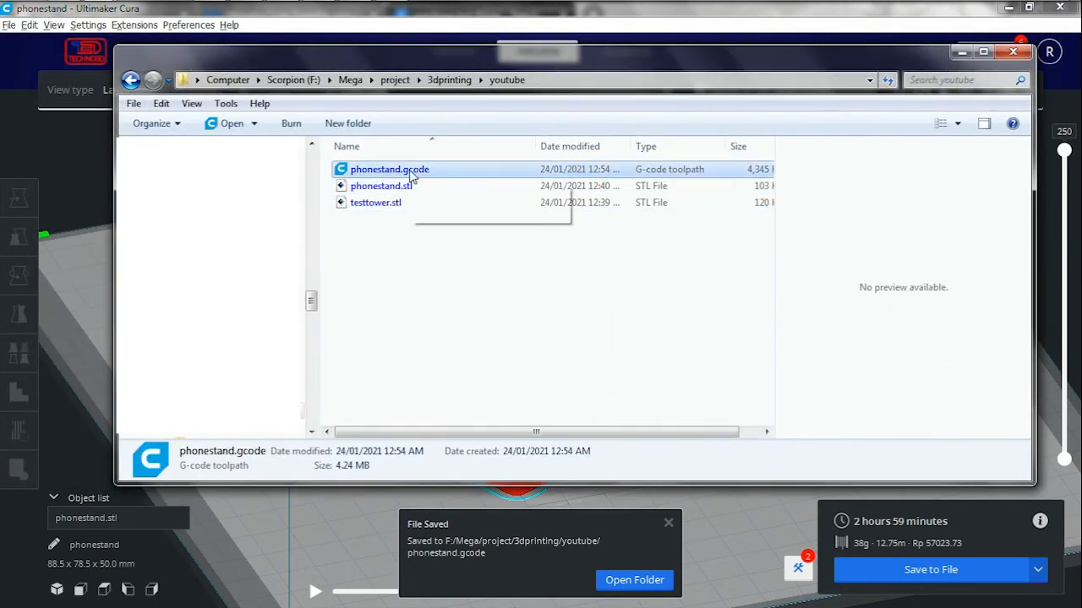
pyautogui.rightClick(417, 169)
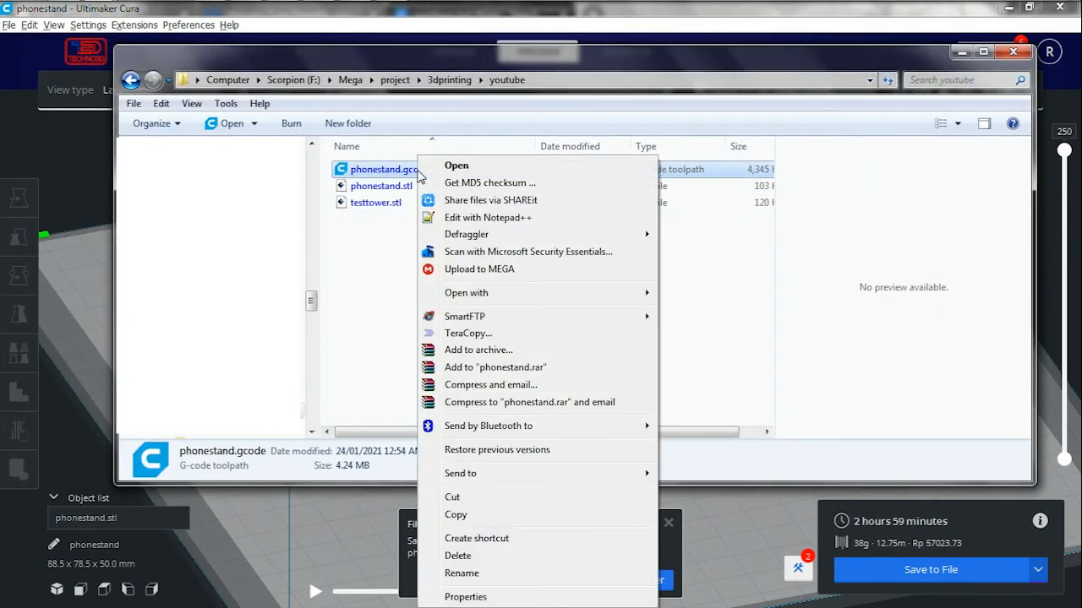
pyautogui.click(397, 299)
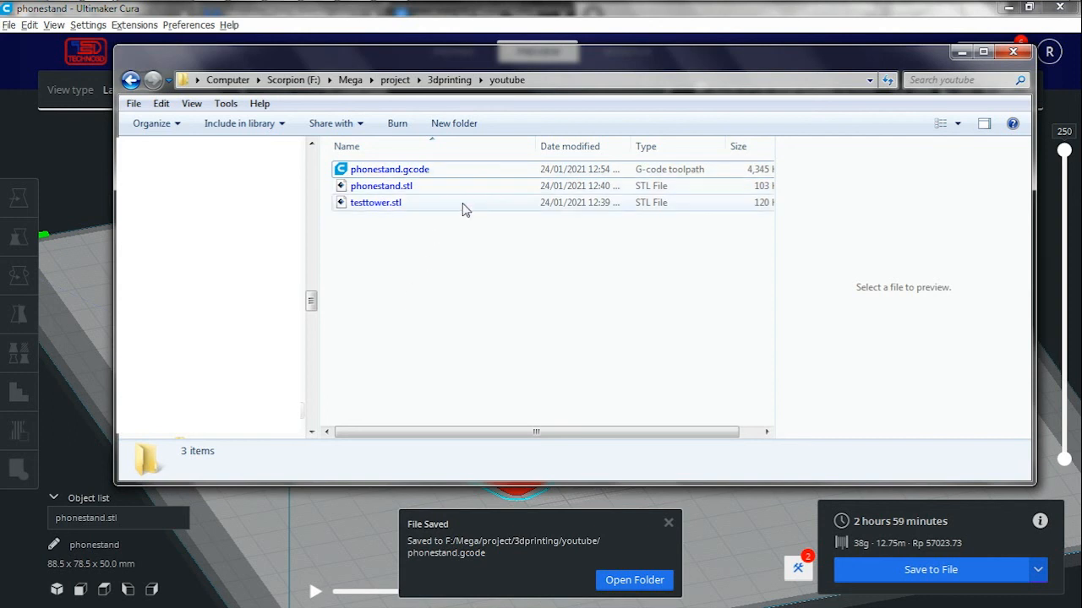
pyautogui.hotkey('alt', 'Tab')
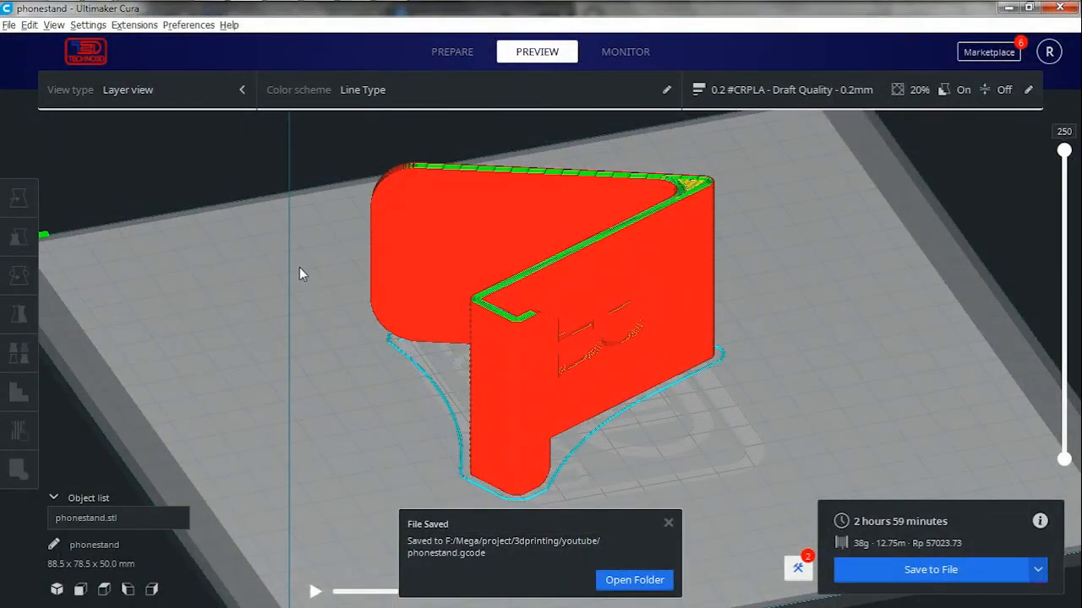
pyautogui.hotkey('alt', 'Tab')
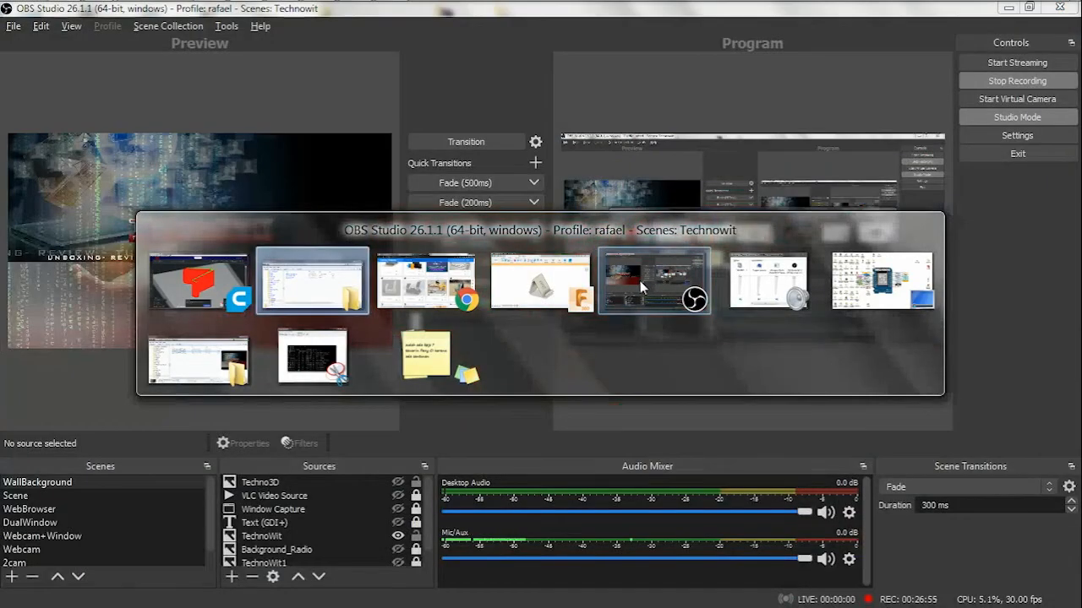
pyautogui.click(640, 281)
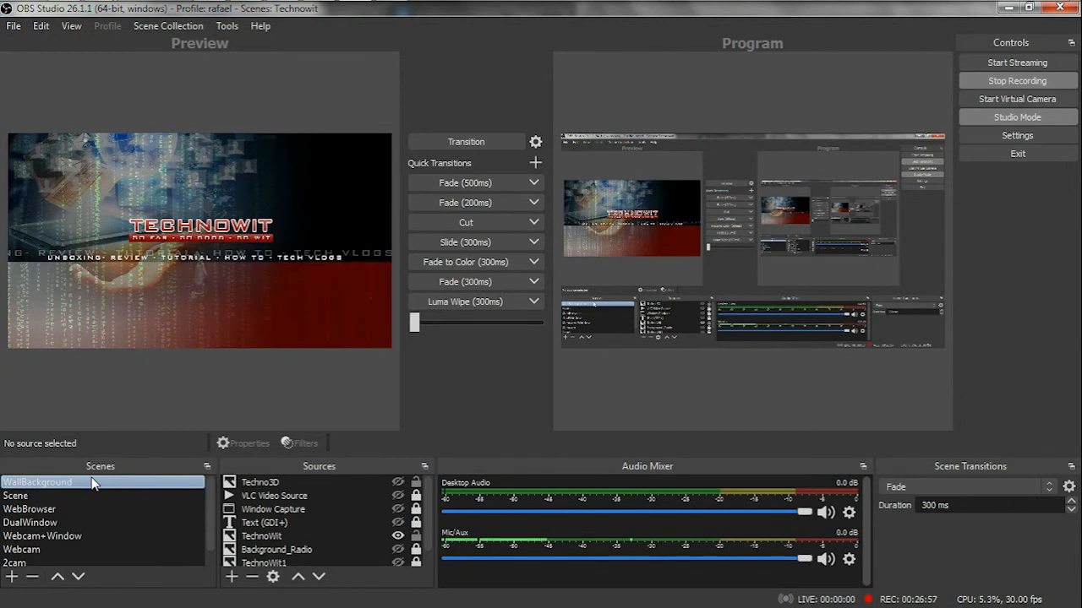